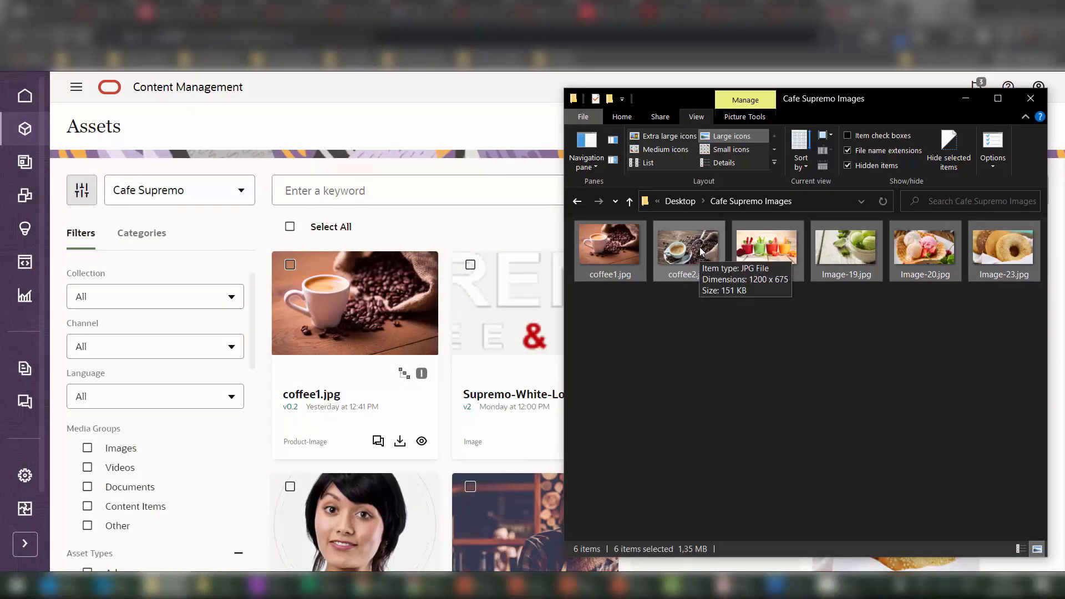
Drop the six cafe images into the upload list, select them all, then cancel the upload.
left_click_drag(698, 249, 261, 324)
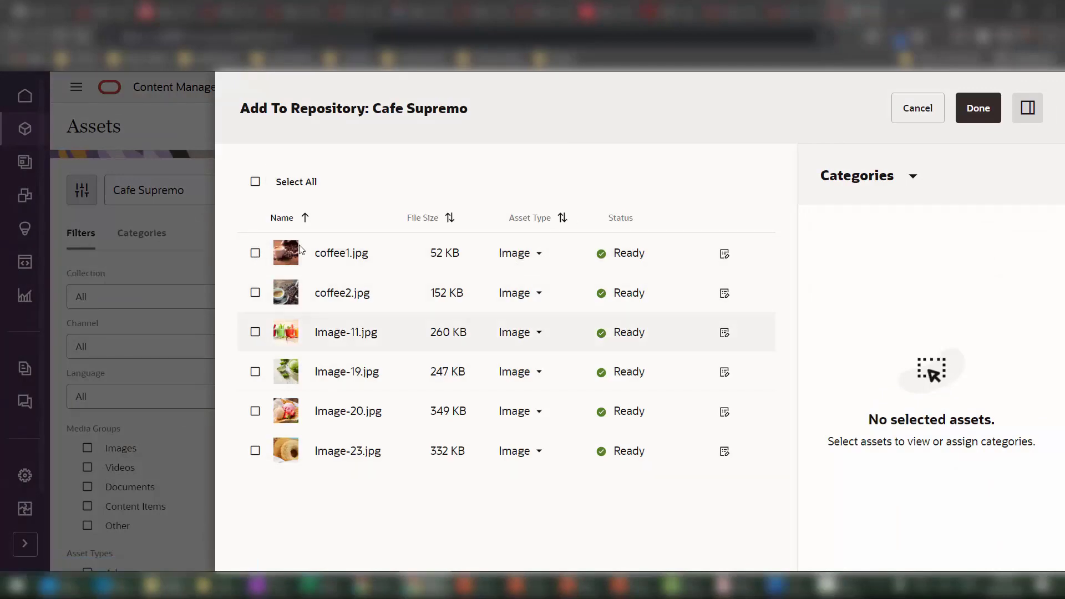
left_click(255, 181)
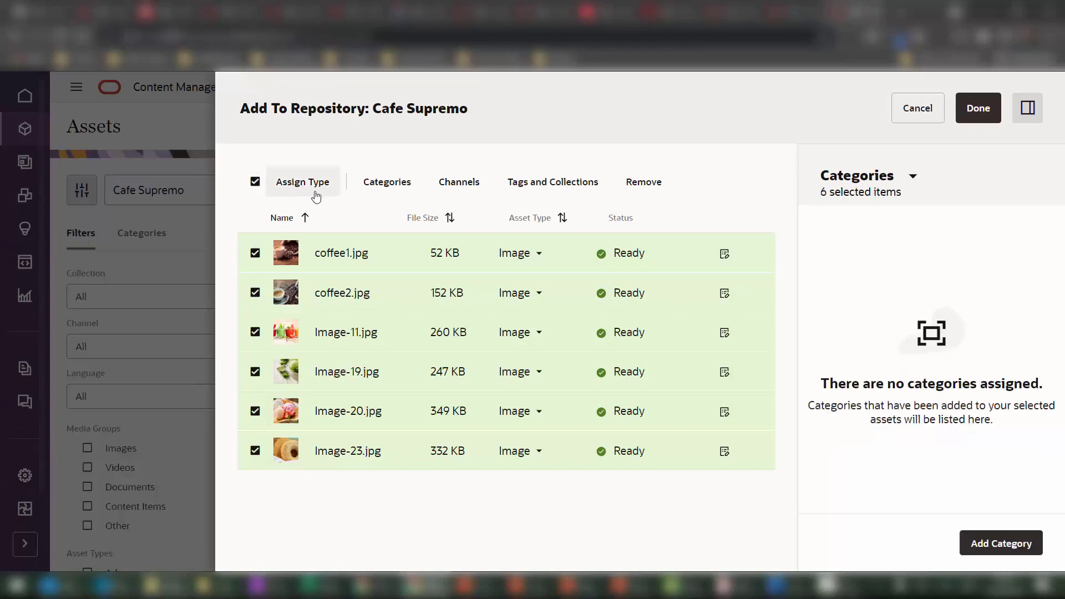
left_click(921, 110)
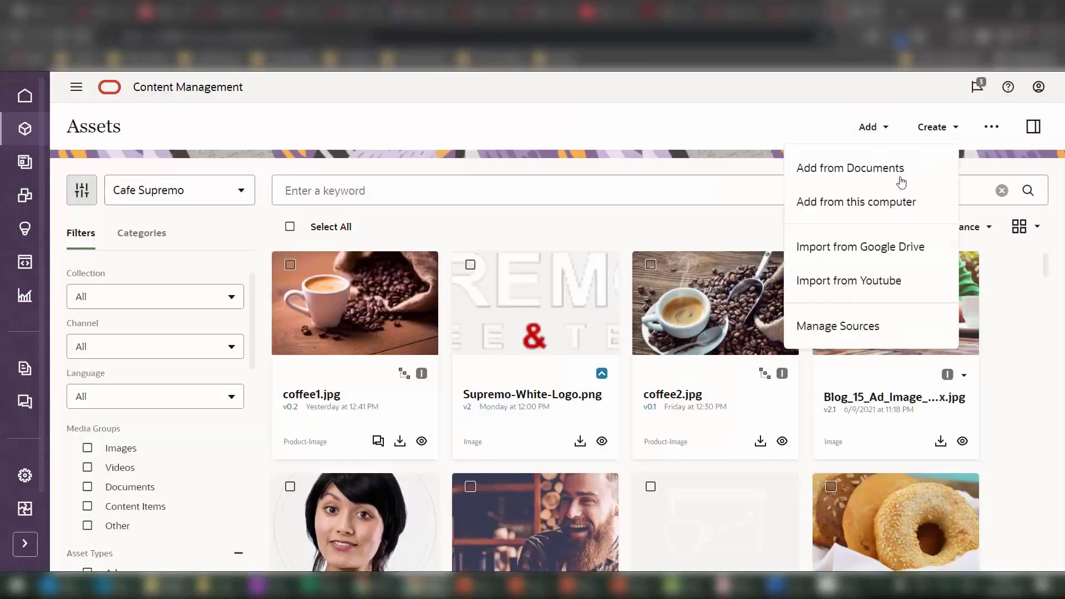
Import Image-19 and Image-20 from Google Drive and select all four Ready images.
left_click(905, 253)
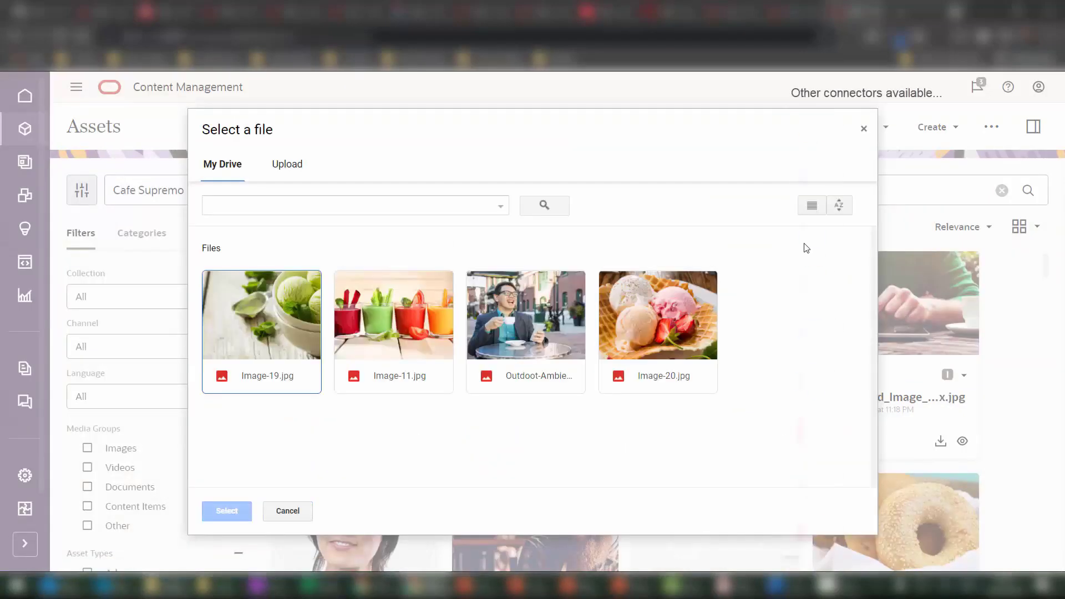
left_click(256, 332)
left_click(657, 344)
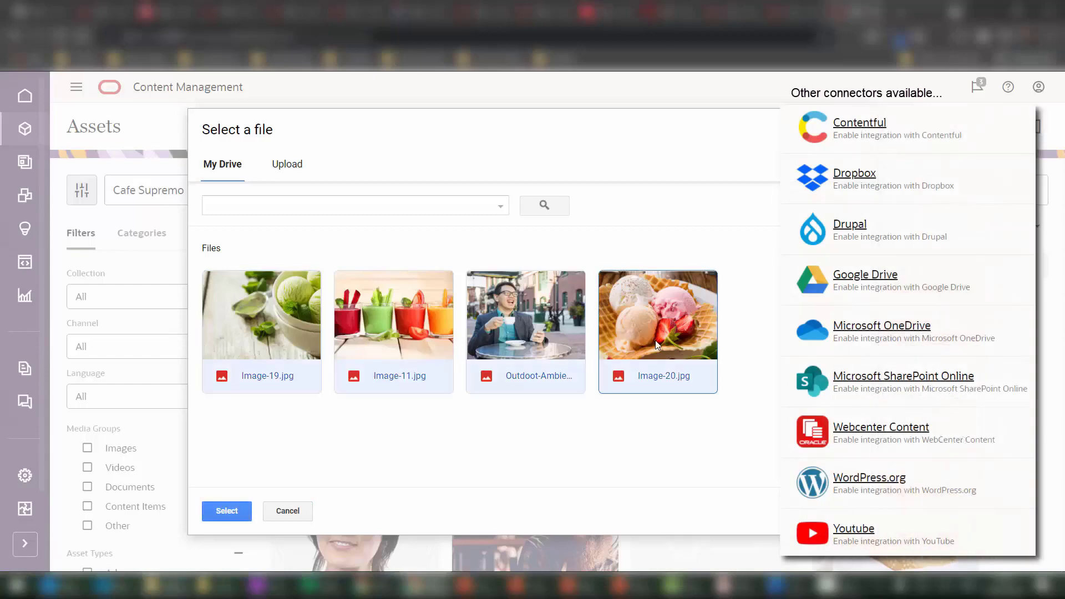
left_click(226, 511)
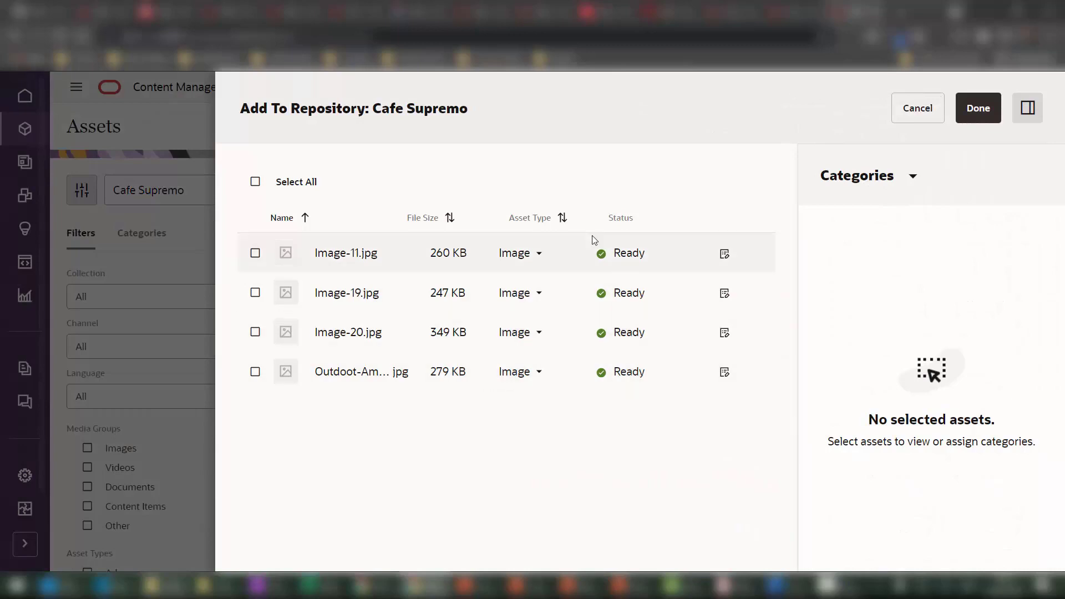
left_click(256, 182)
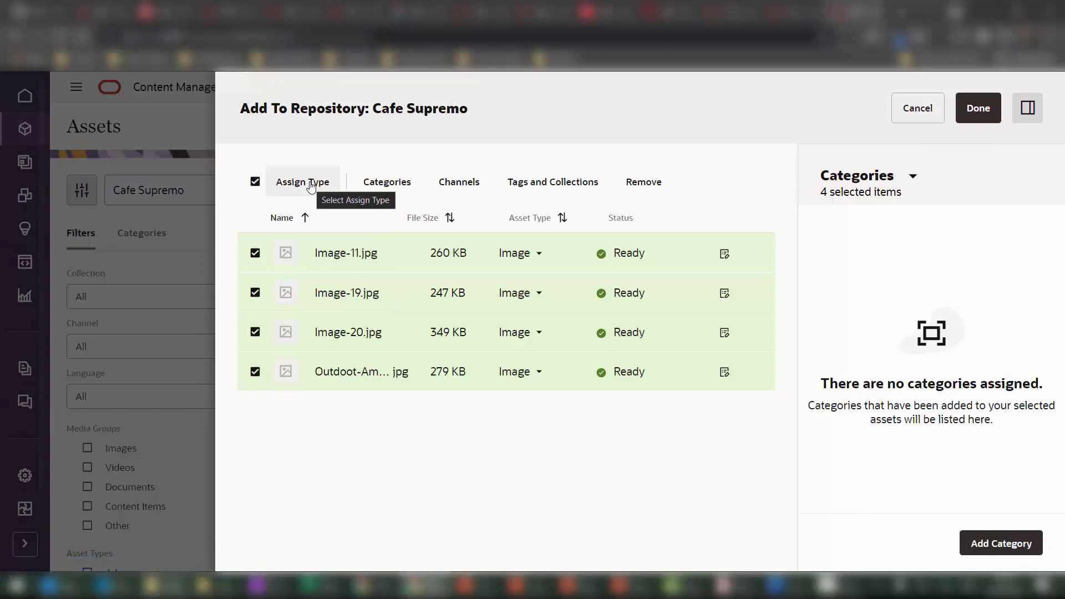
After checking Image-11's type options, assign Product-Image as the asset type for all four images.
left_click(539, 256)
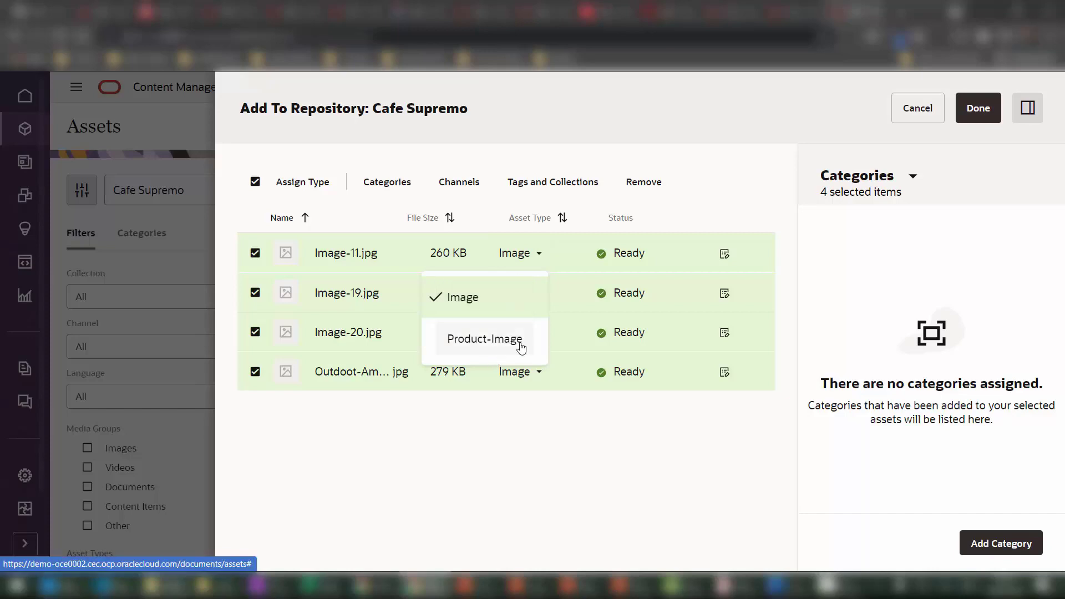
left_click(715, 193)
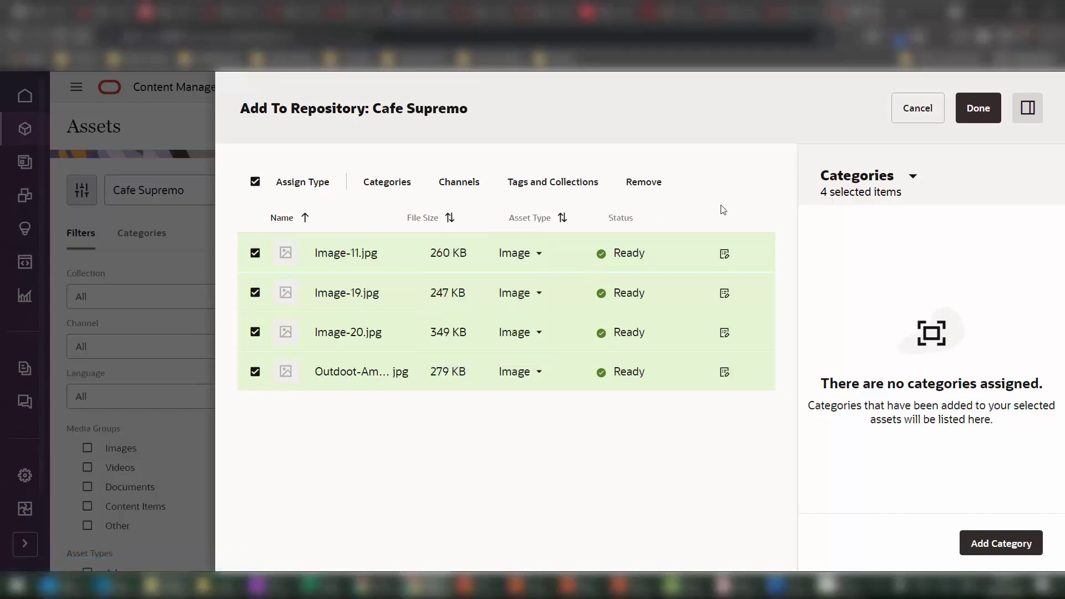
left_click(335, 181)
left_click(615, 321)
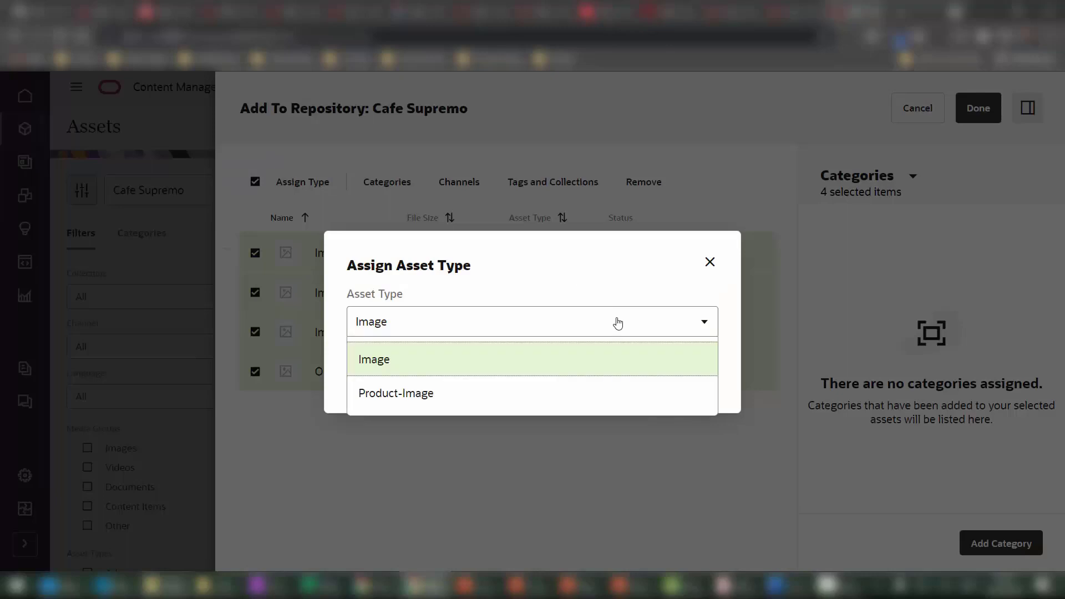
left_click(562, 398)
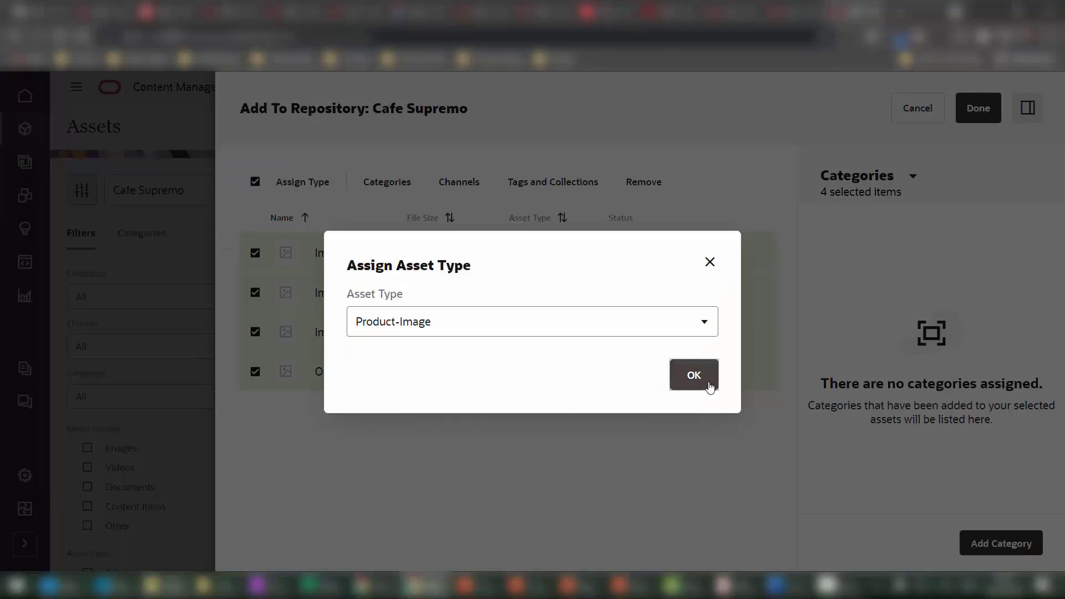
left_click(709, 380)
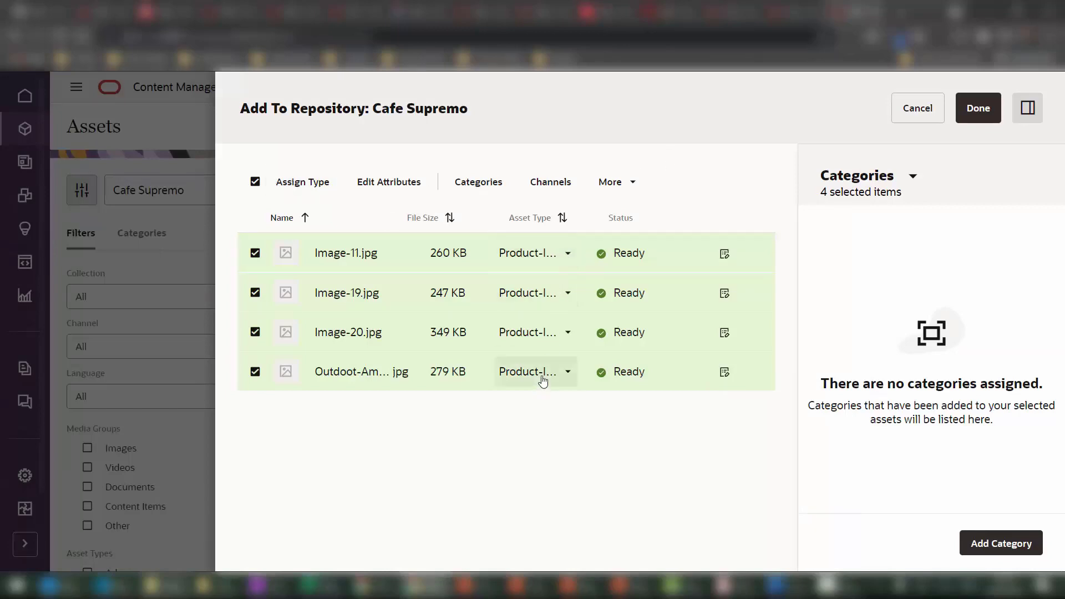
Set the shared attributes for all four images: Image Format JPG and the author's name.
left_click(390, 187)
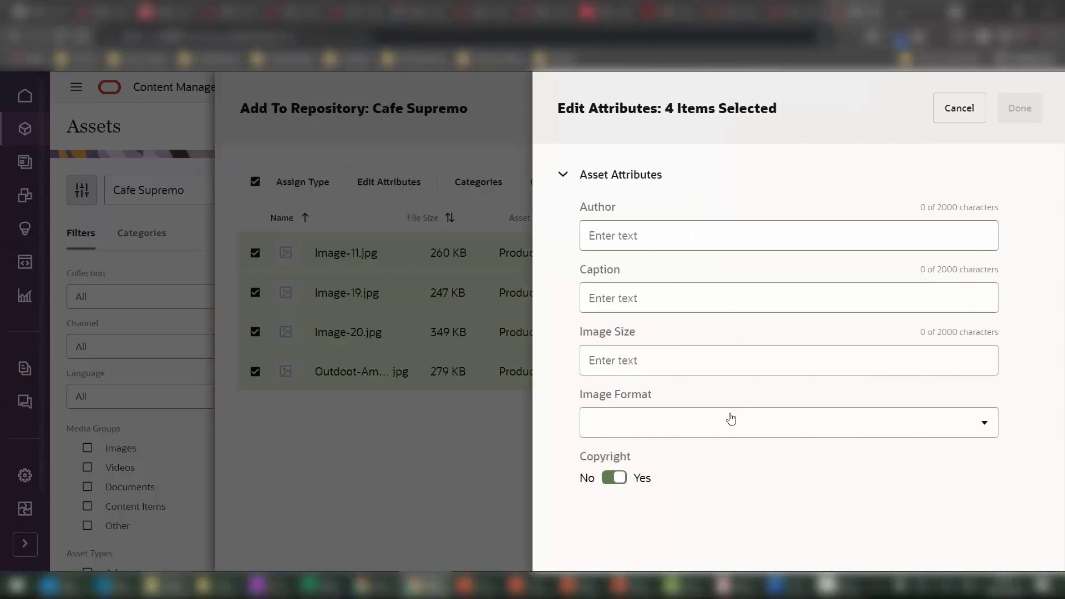
left_click(763, 430)
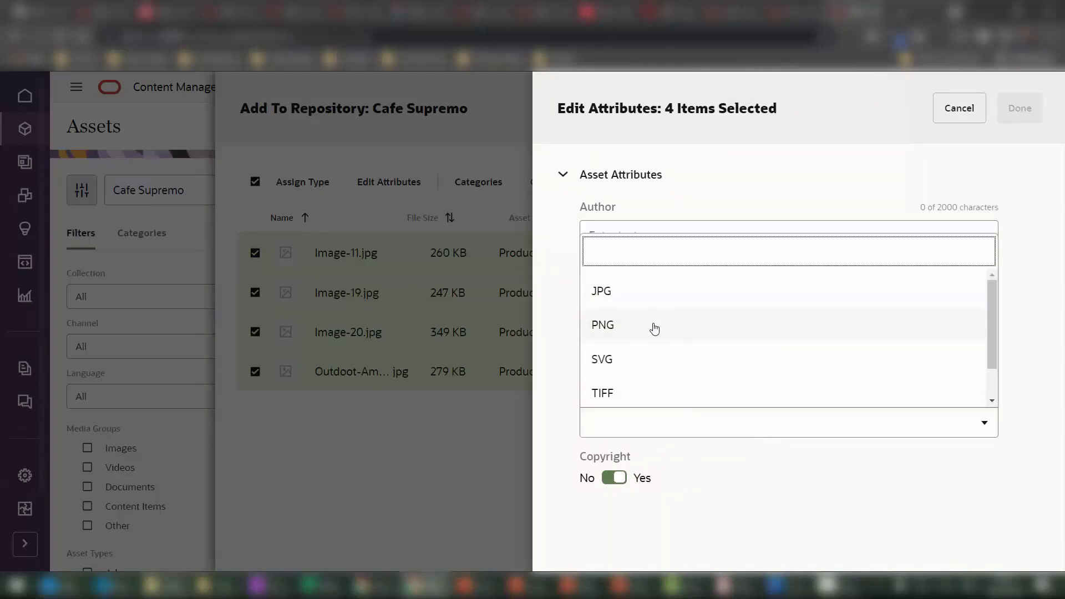
left_click(648, 294)
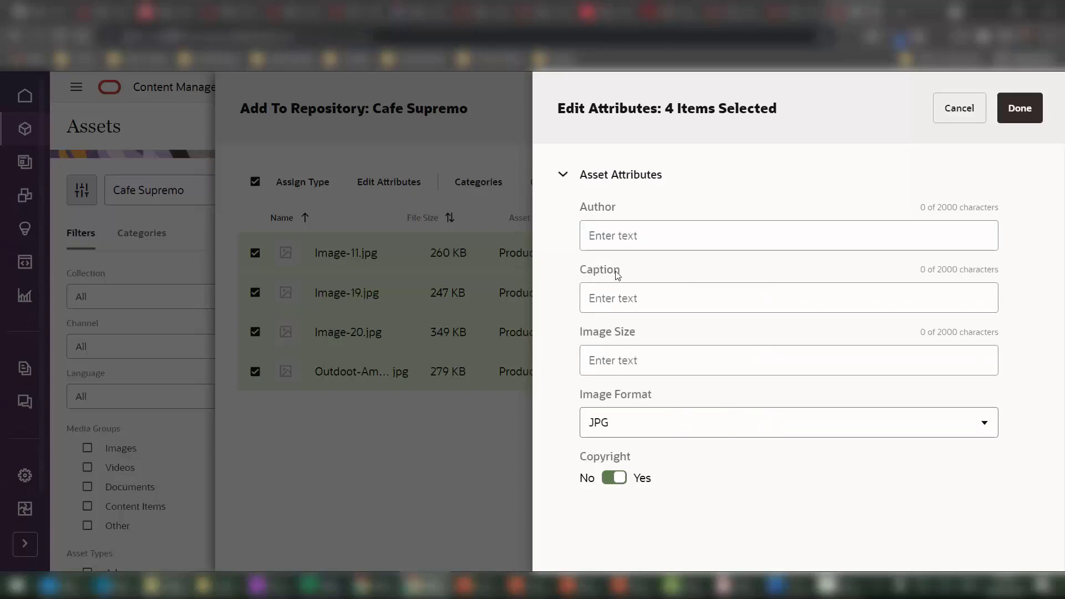
left_click(641, 234)
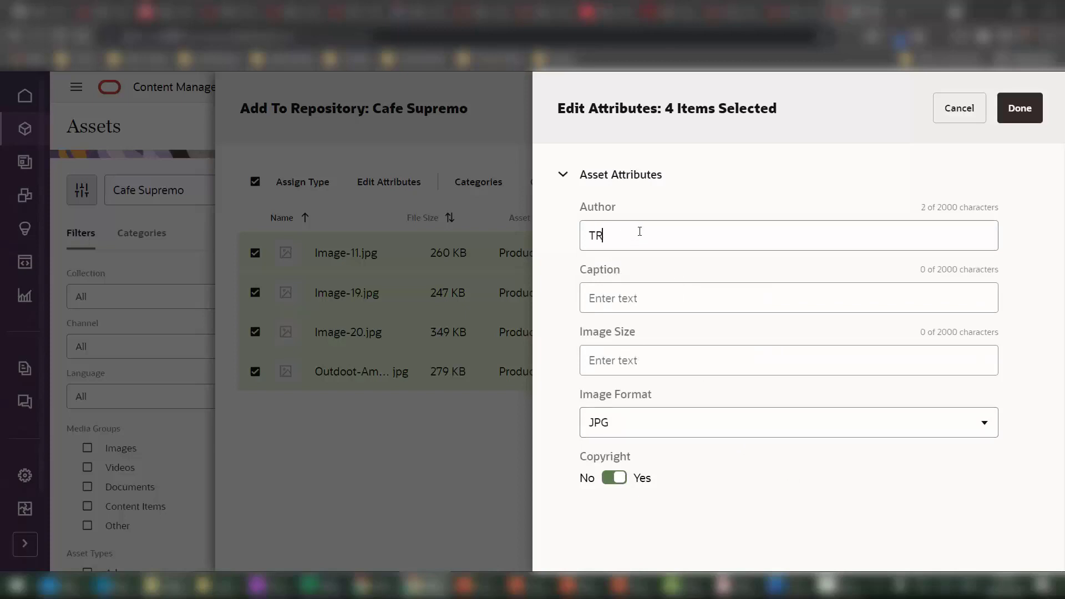
left_click(1014, 114)
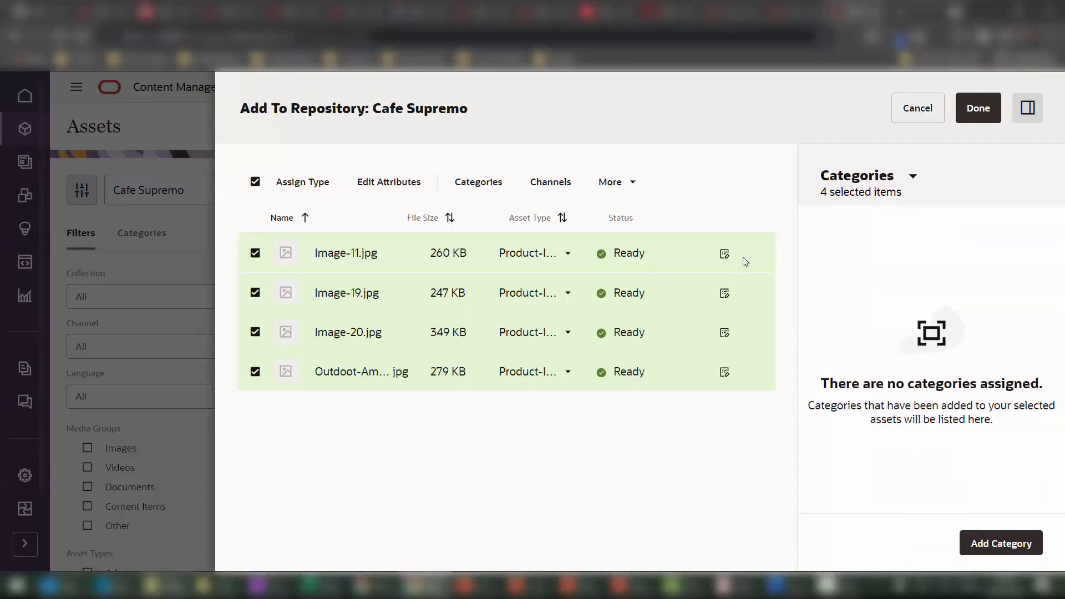
Verify the saved attributes on Image-11 and Image-19.
left_click(724, 255)
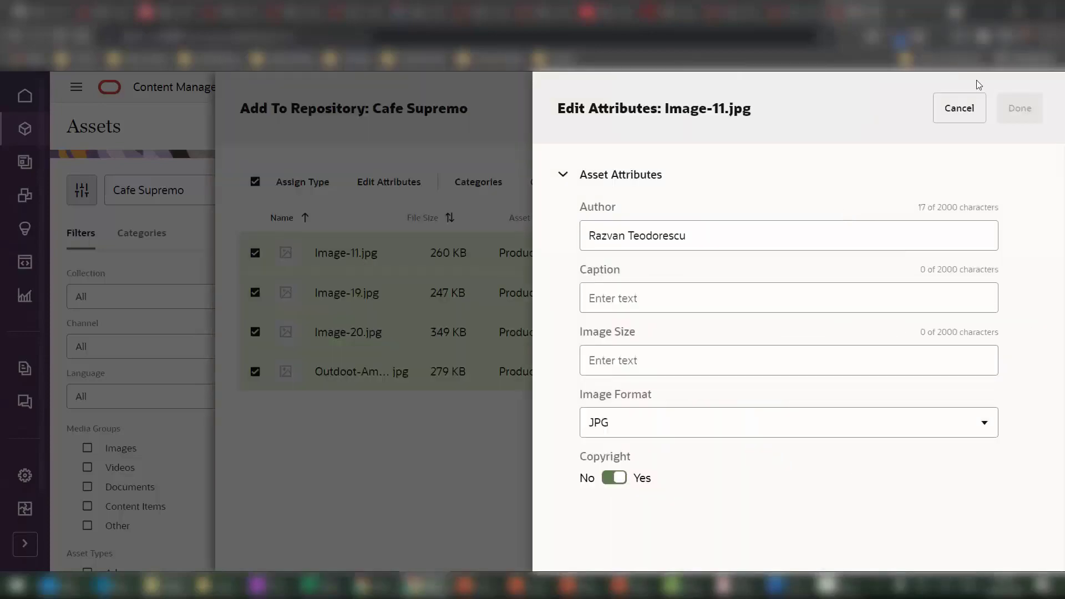
left_click(959, 109)
left_click(725, 294)
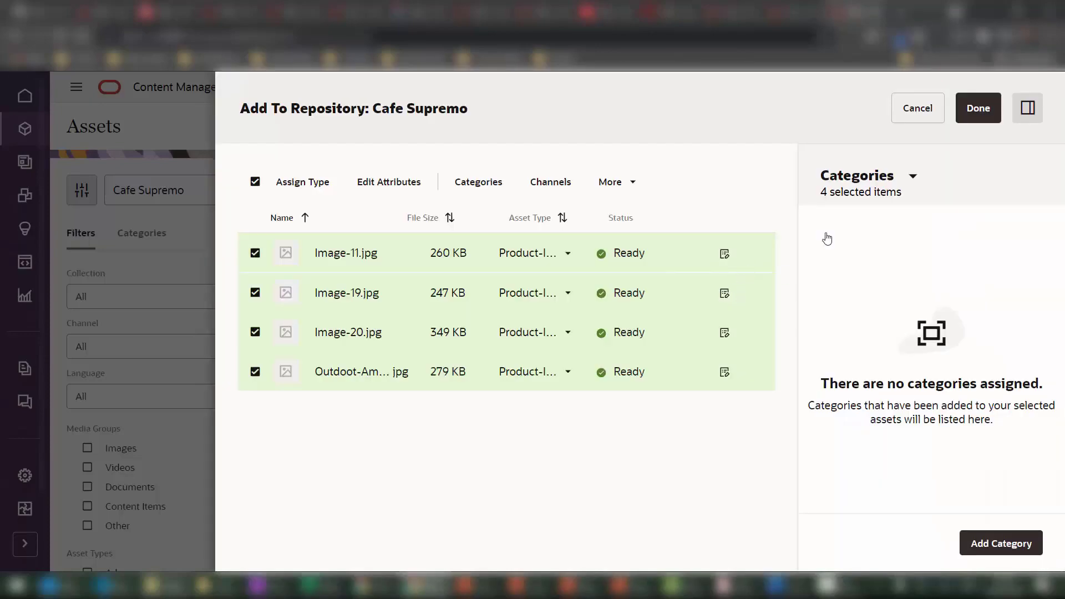
Close Image-19's attributes and add the Product Category > Accessories category to all four images.
left_click(959, 108)
left_click(1010, 548)
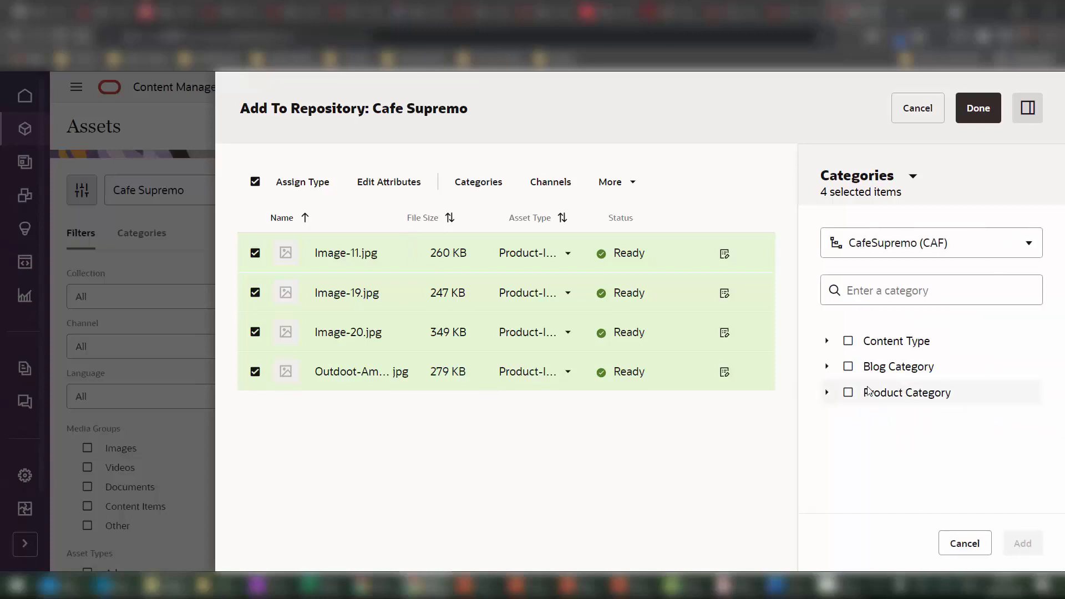
left_click(826, 392)
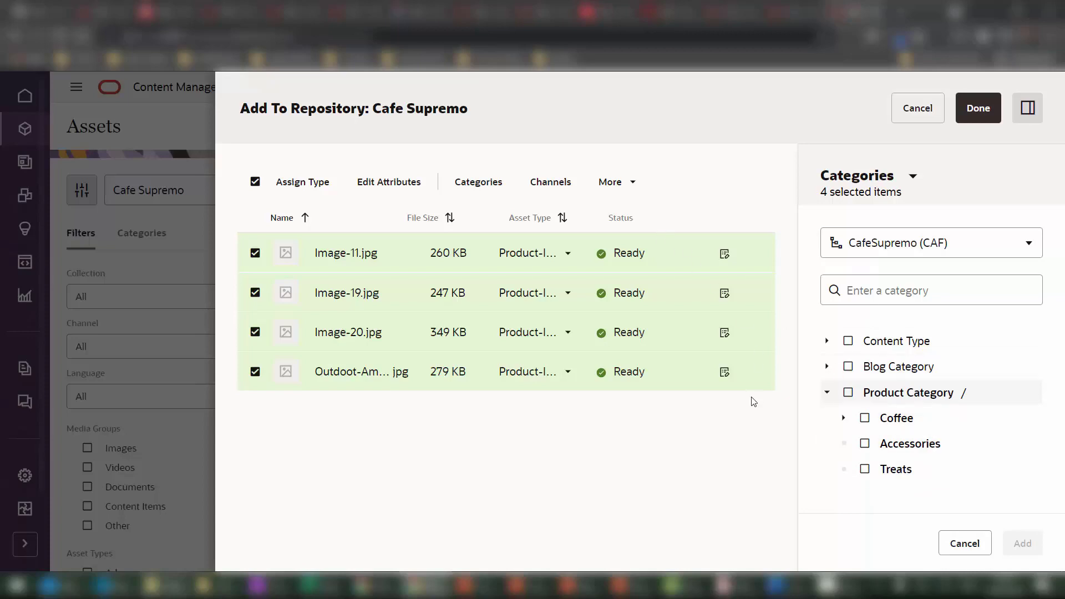
left_click(865, 444)
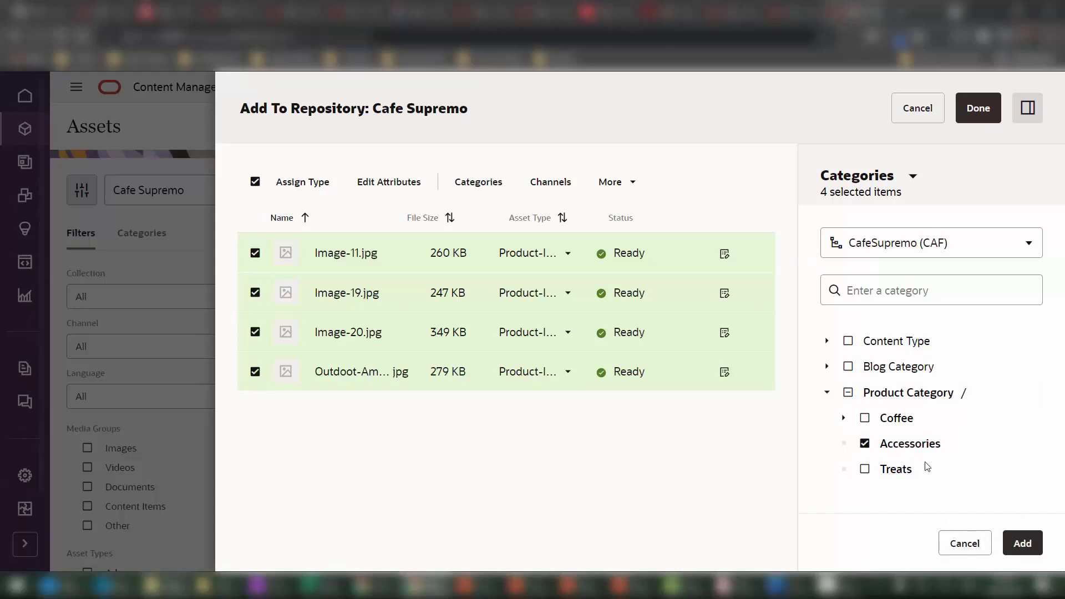
left_click(1022, 543)
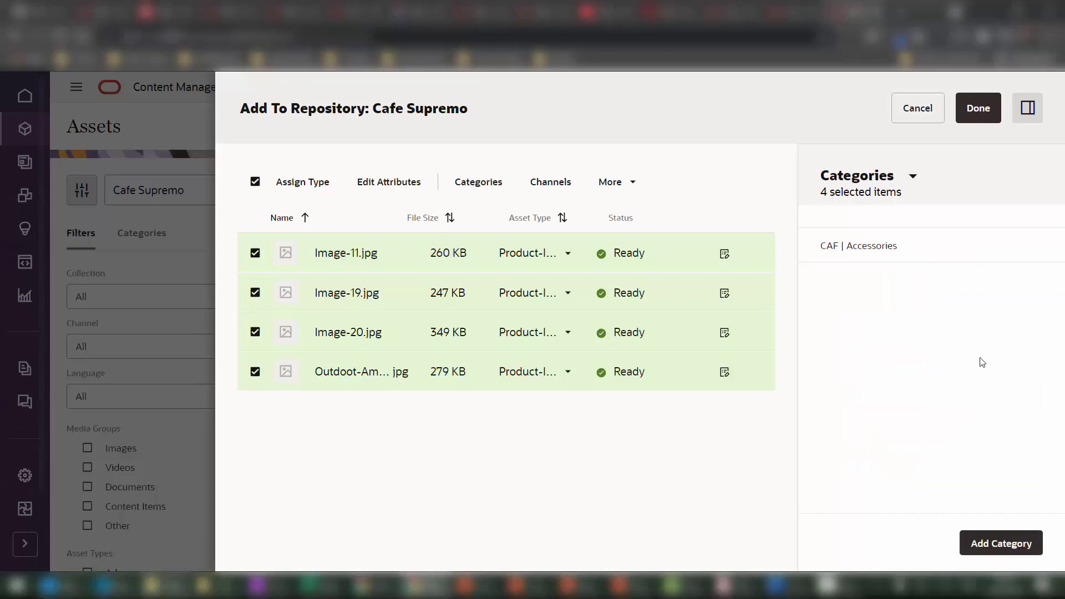
Add the four images to the Cafe-Supremo-Marketing Site collection.
left_click(901, 180)
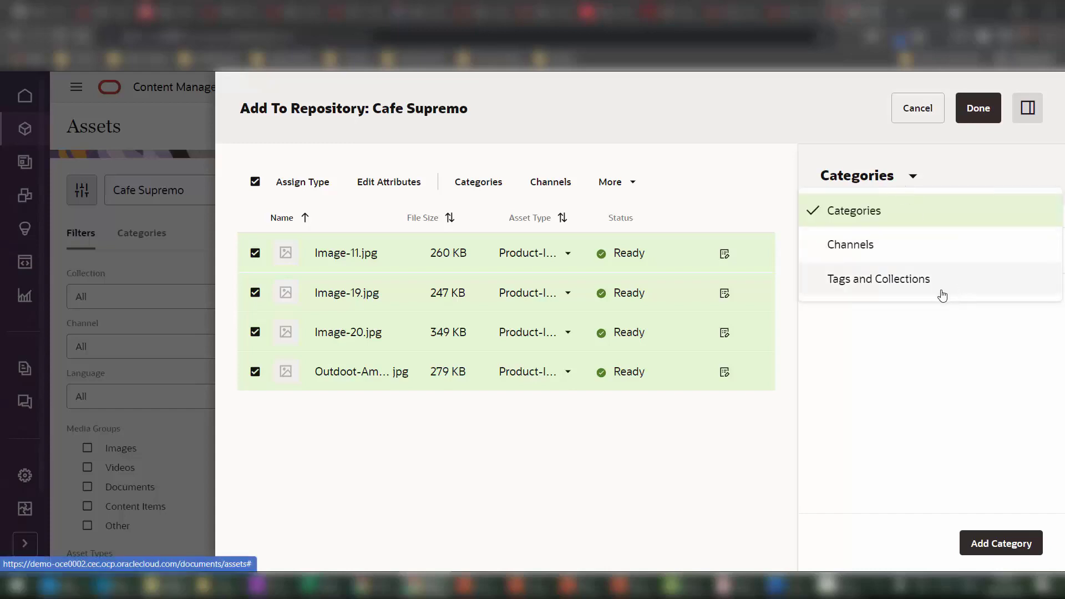
left_click(941, 279)
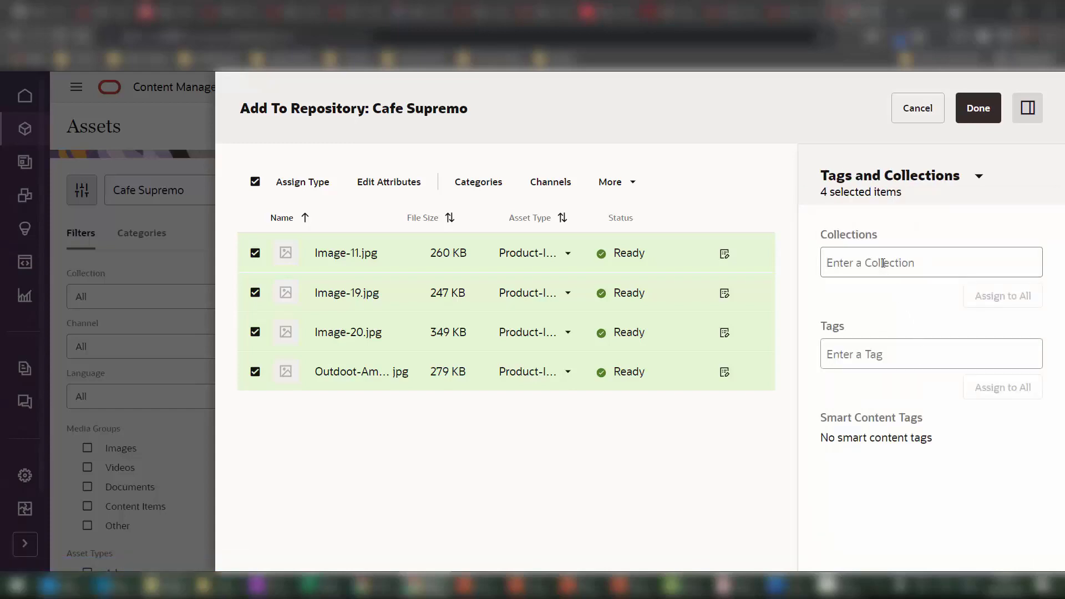
left_click(882, 262)
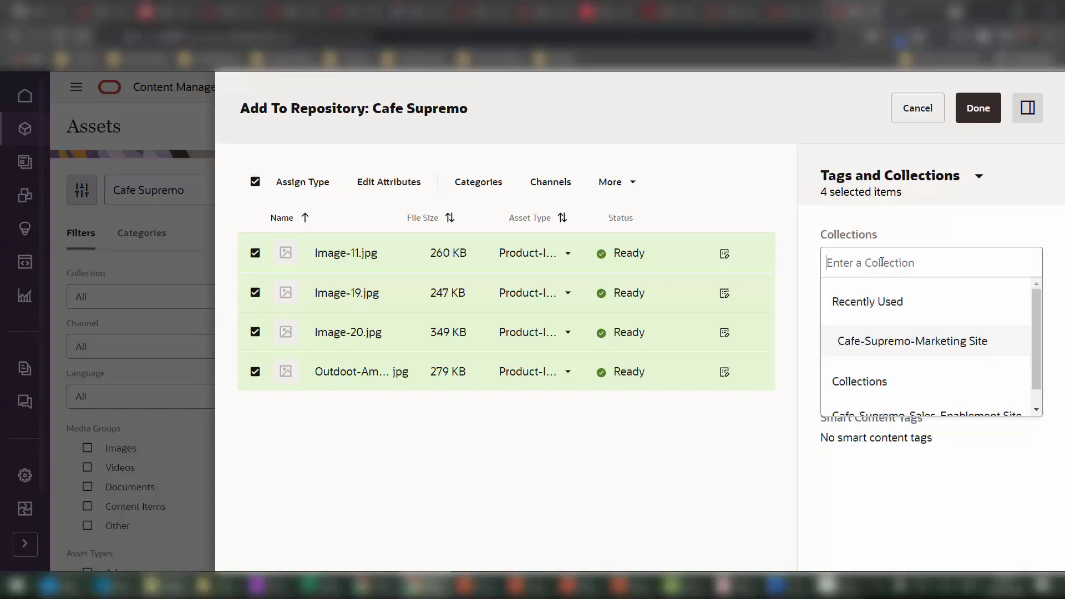
left_click(936, 347)
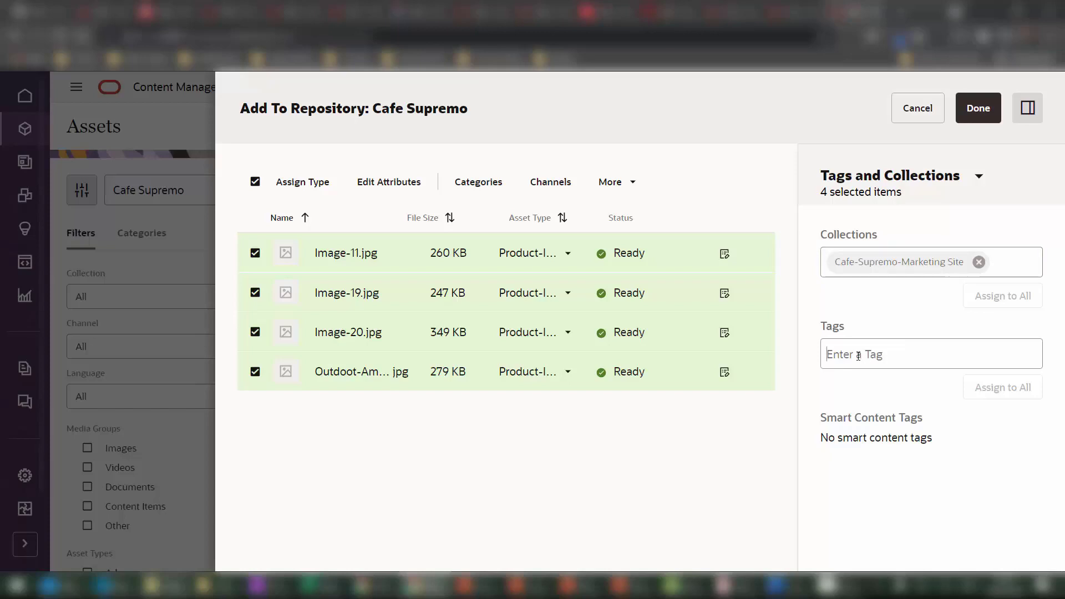
Tag the images 'dessert' and complete adding all four to the repository.
left_click(858, 356)
type("de")
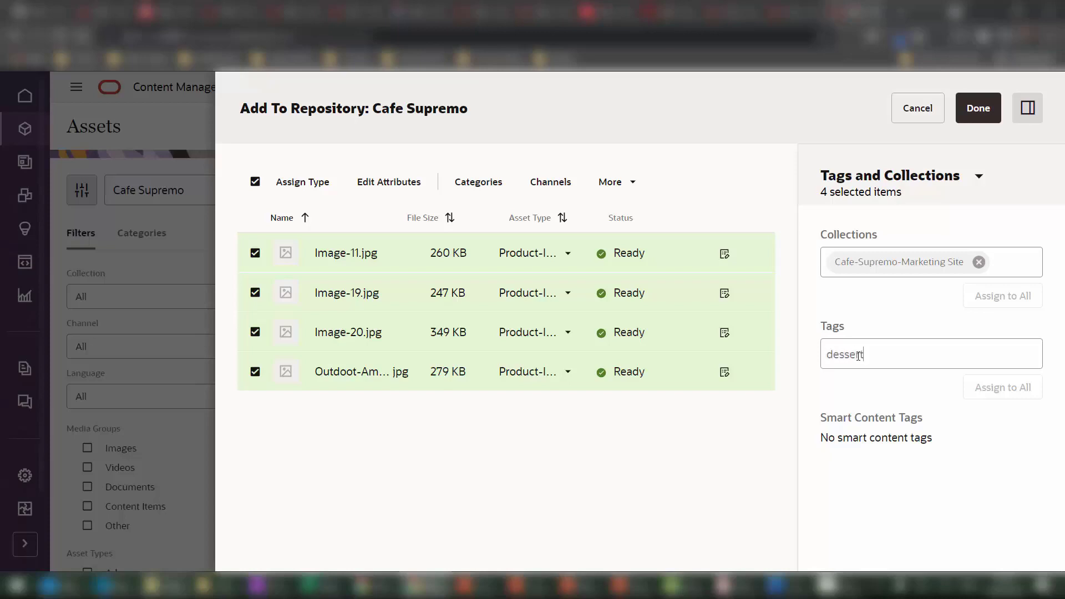
type("ssert")
key("Return")
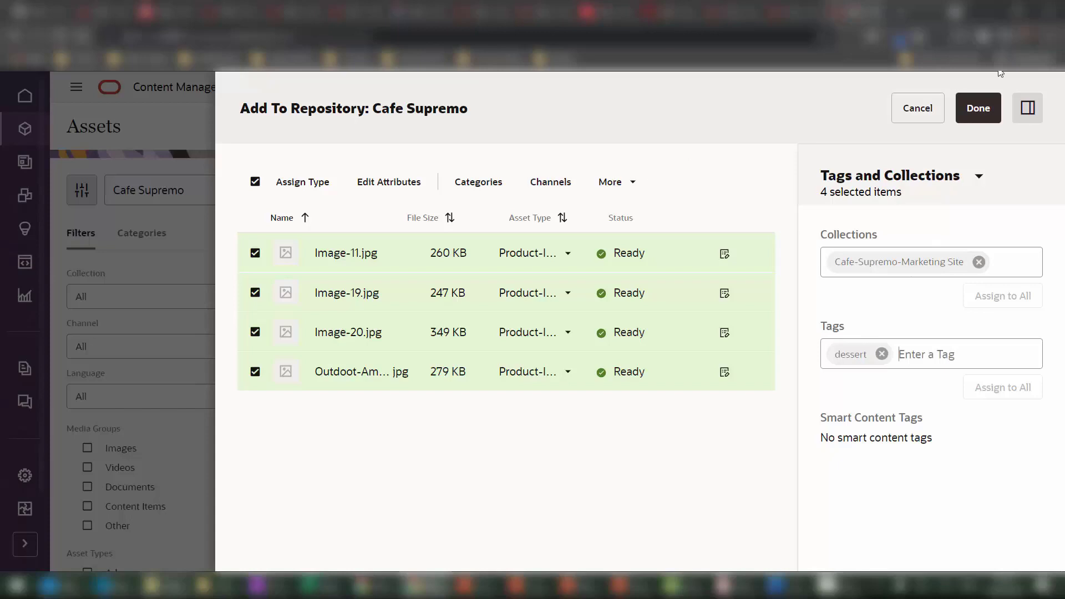
left_click(978, 107)
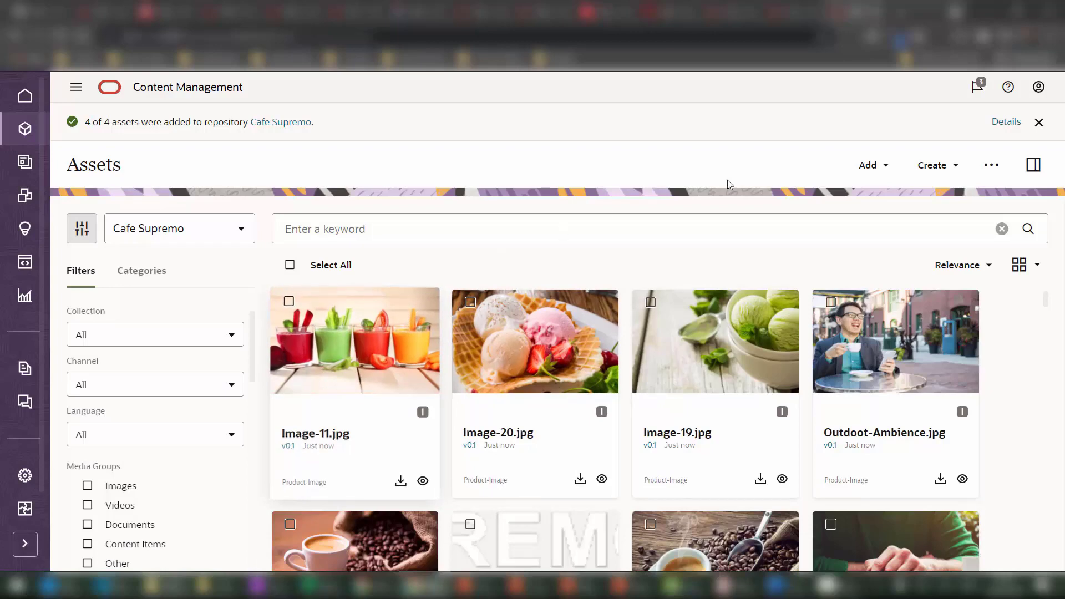
Dismiss the notification and show Image-11.jpg's Properties in the sidebar.
left_click(1039, 122)
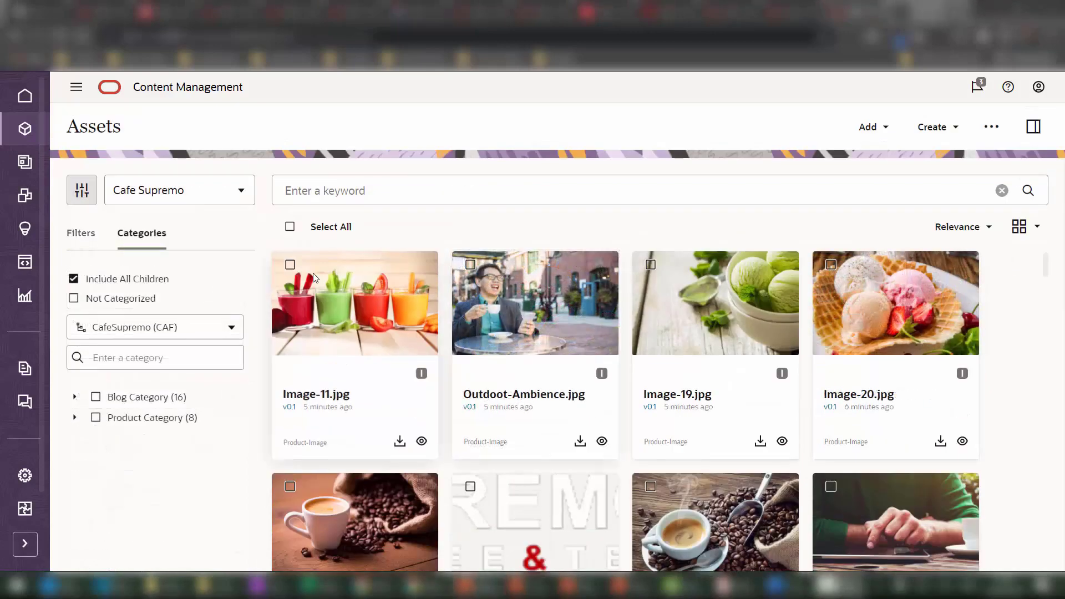
left_click(290, 265)
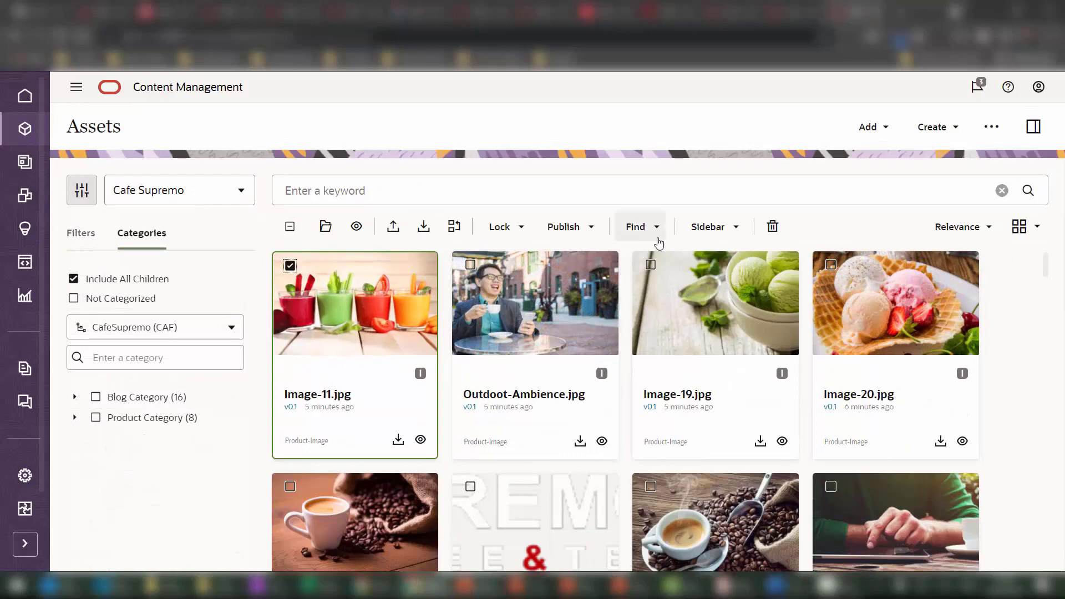
left_click(714, 228)
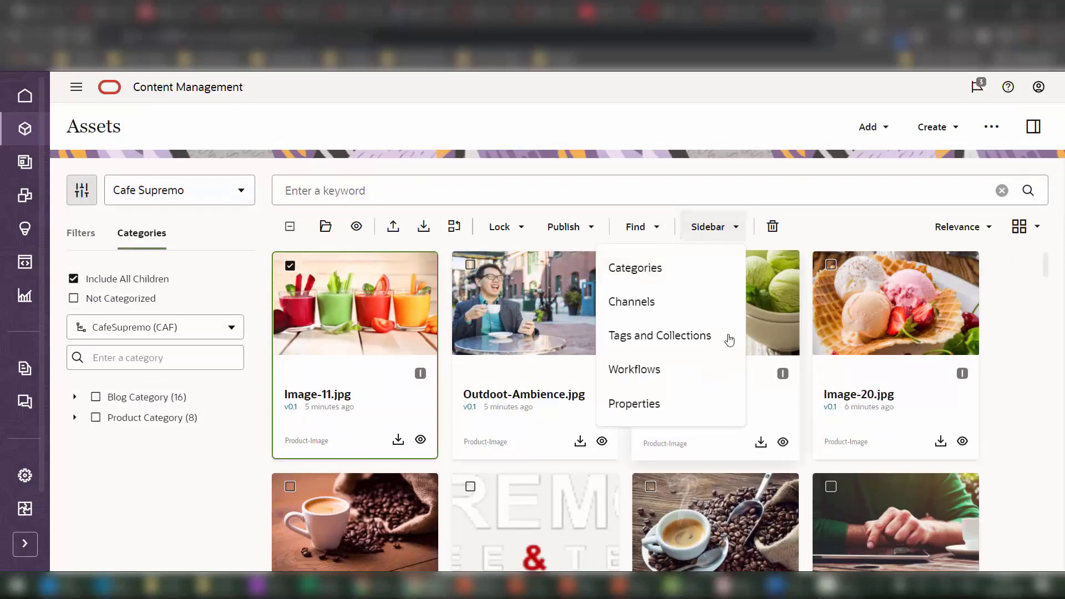
left_click(721, 407)
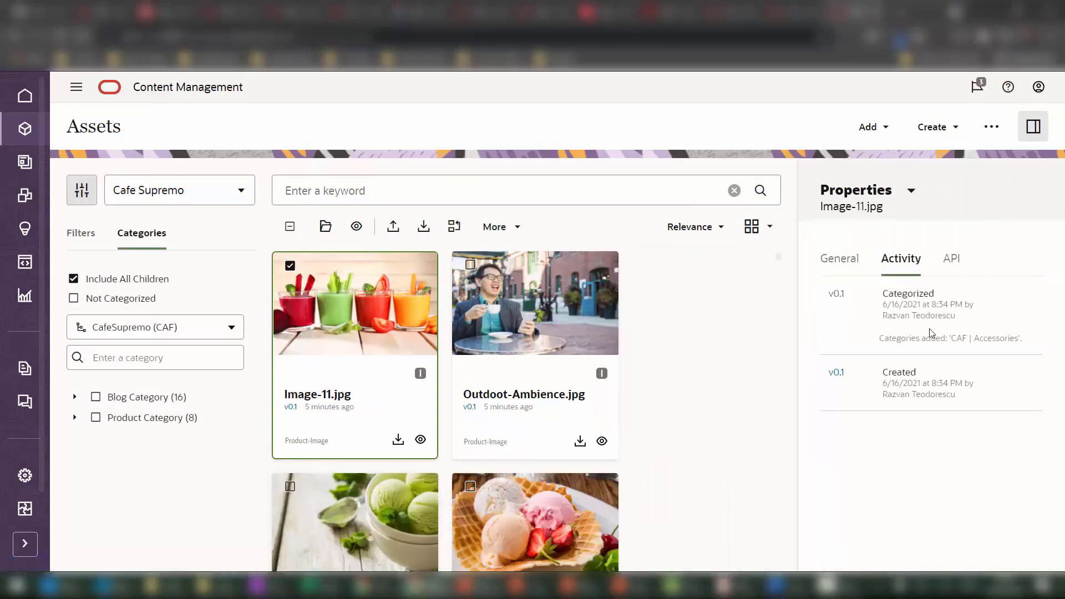
Switch the sidebar to Tags and Collections and review Image-11.jpg's collection, tags and smart tags.
left_click(891, 202)
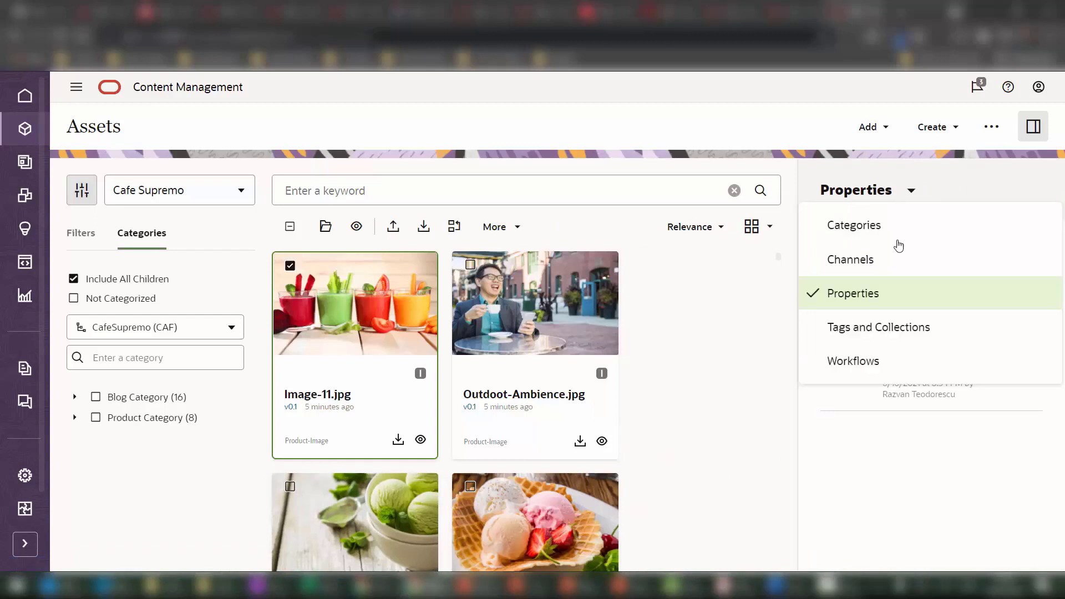
left_click(910, 337)
scroll(943, 488, "down", 1)
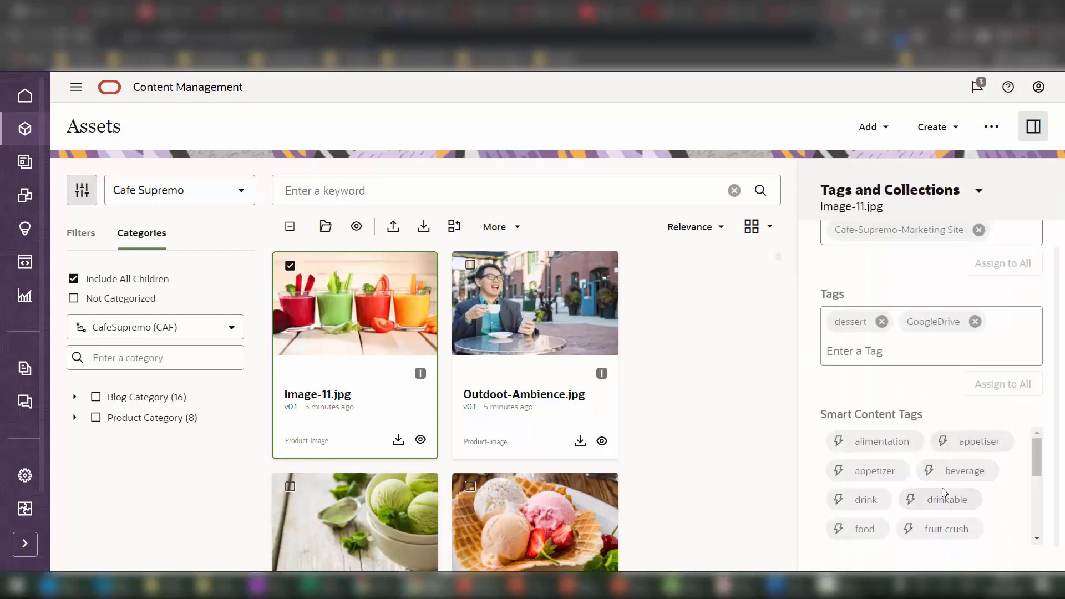
scroll(989, 462, "down", 2)
scroll(989, 460, "up", 2)
scroll(970, 458, "down", 5)
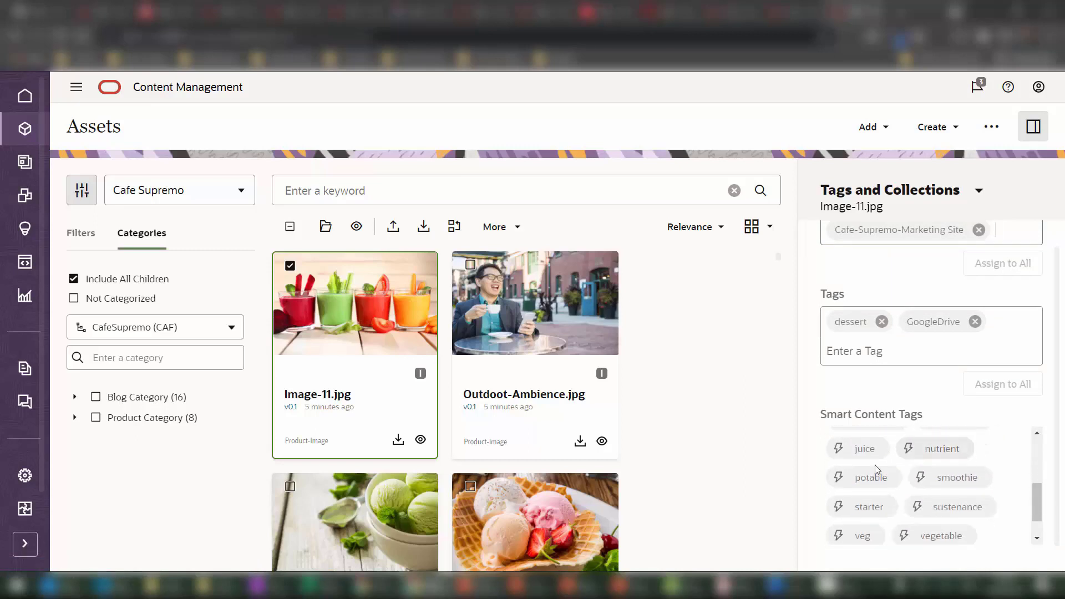
scroll(921, 473, "up", 5)
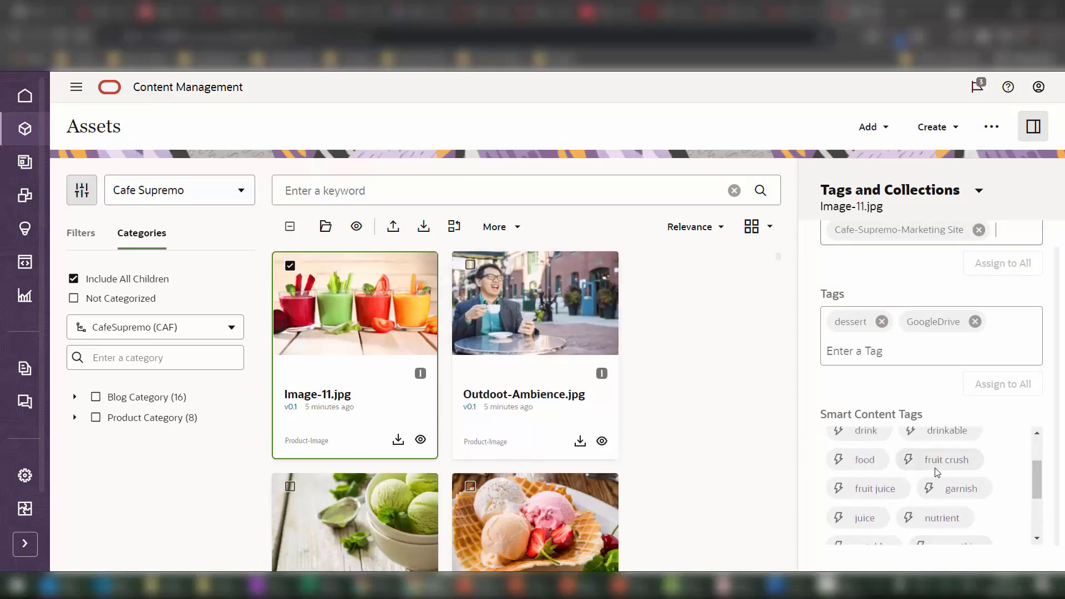
scroll(898, 477, "up", 1)
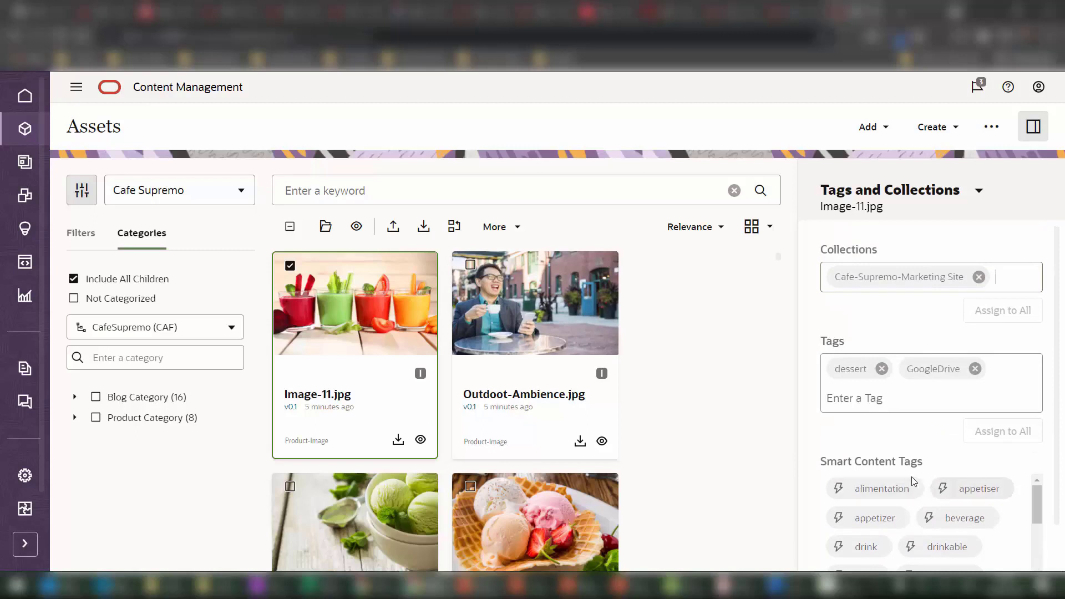
left_click(379, 185)
type("food")
key("Return")
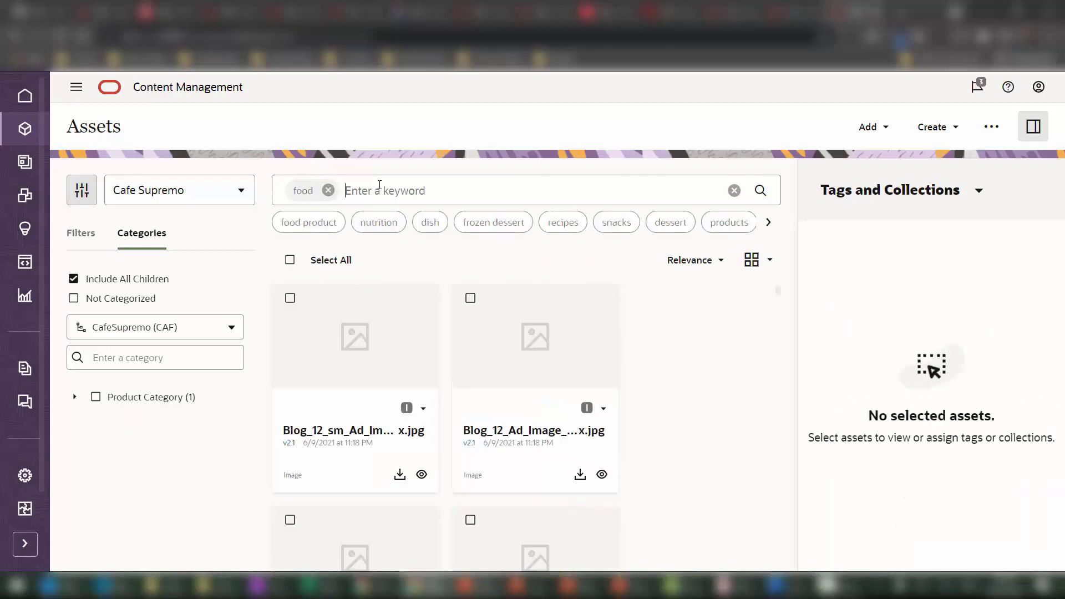
left_click(501, 224)
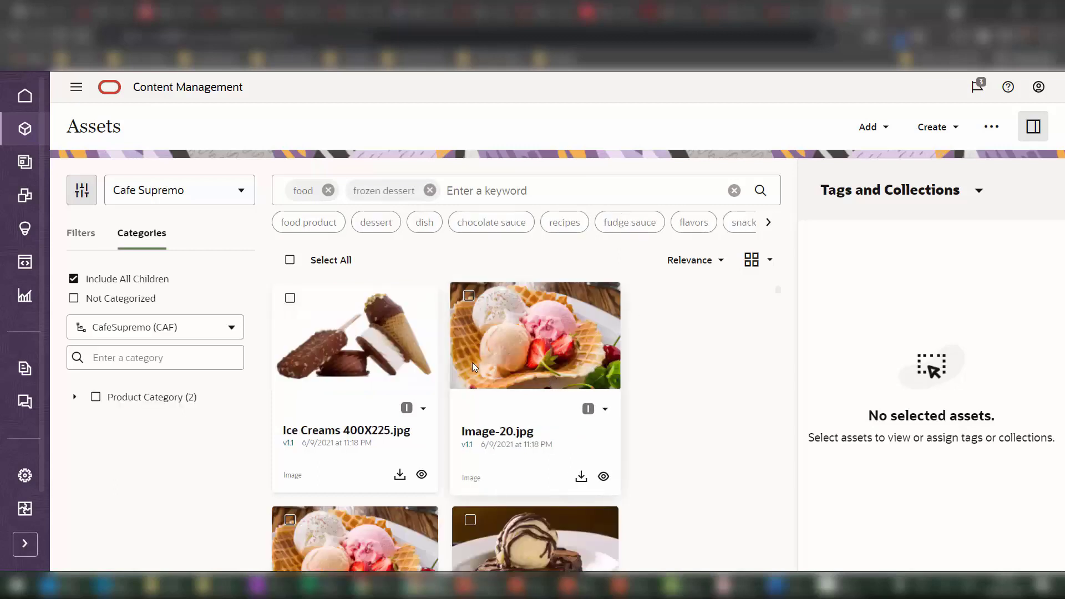
scroll(497, 369, "down", 2)
scroll(497, 370, "down", 2)
scroll(497, 370, "up", 2)
left_click(289, 379)
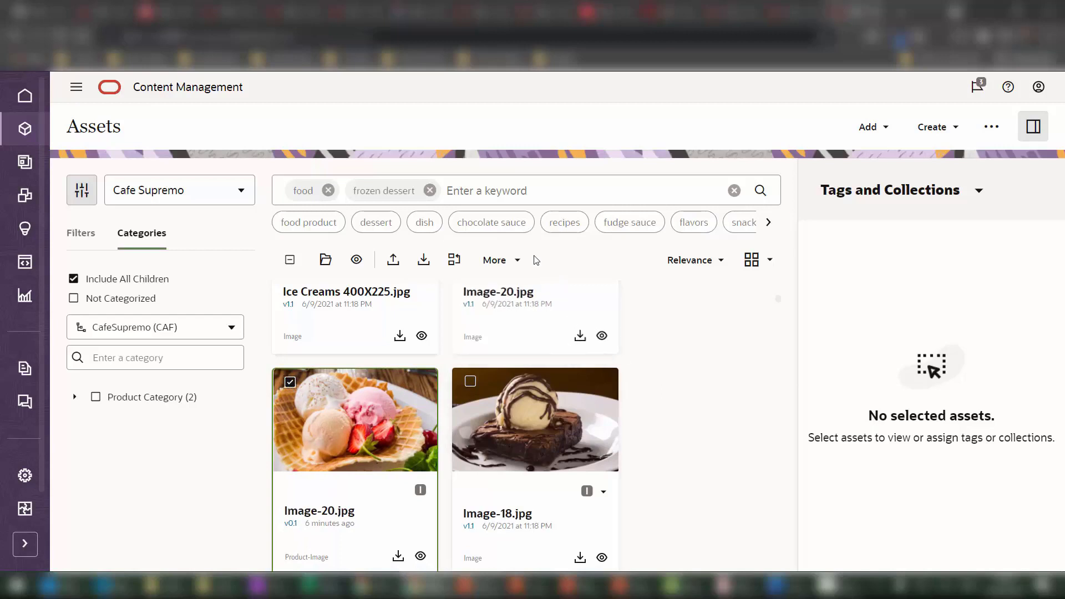
left_click(514, 252)
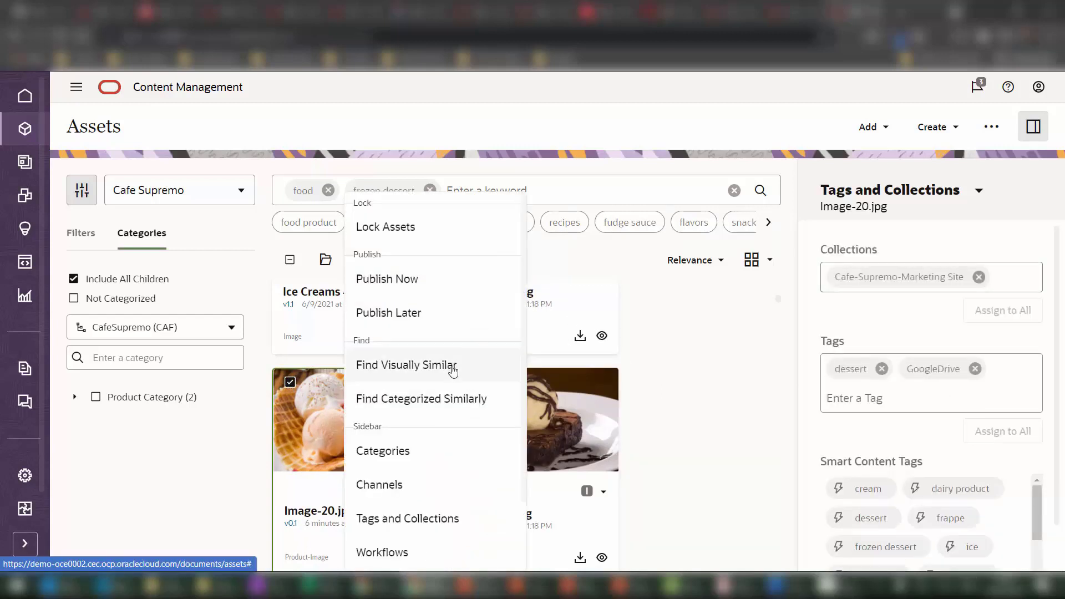
left_click(430, 407)
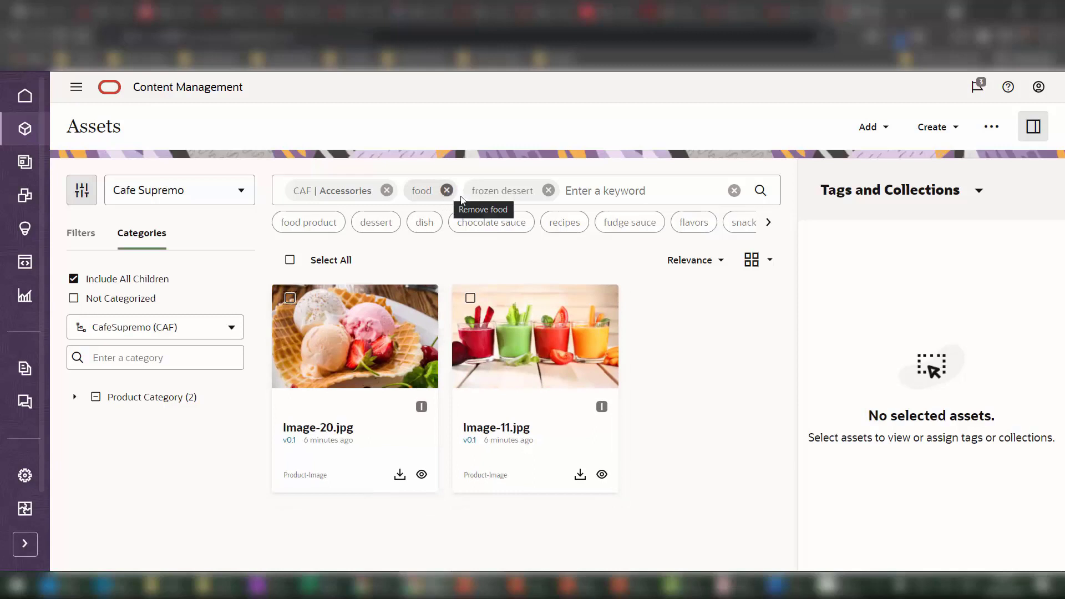
left_click(548, 191)
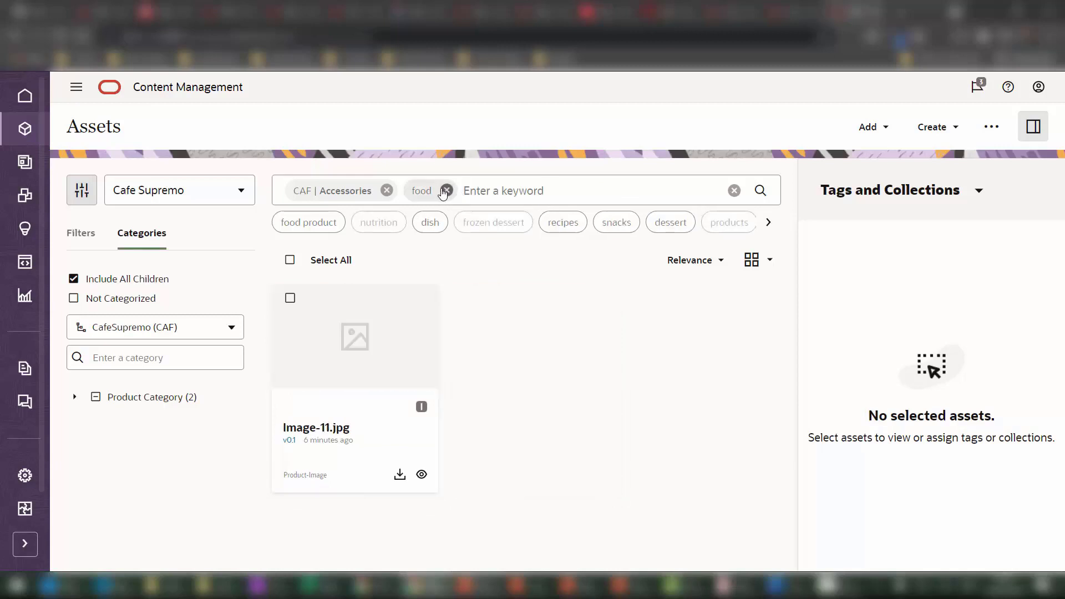
left_click(446, 190)
left_click(386, 191)
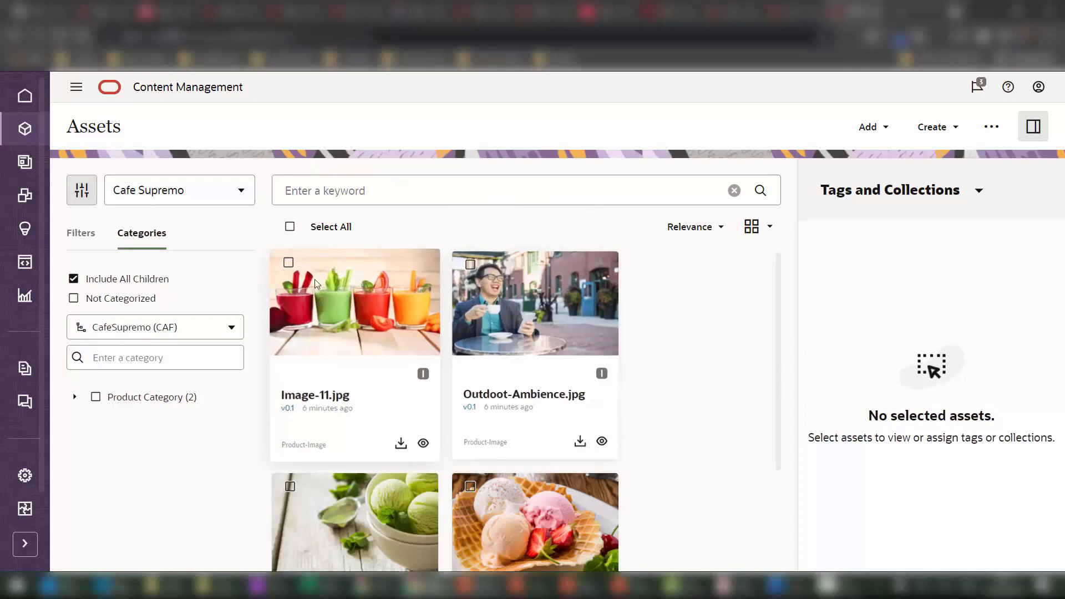
Find images visually similar to Image-11.jpg and browse the results.
left_click(289, 265)
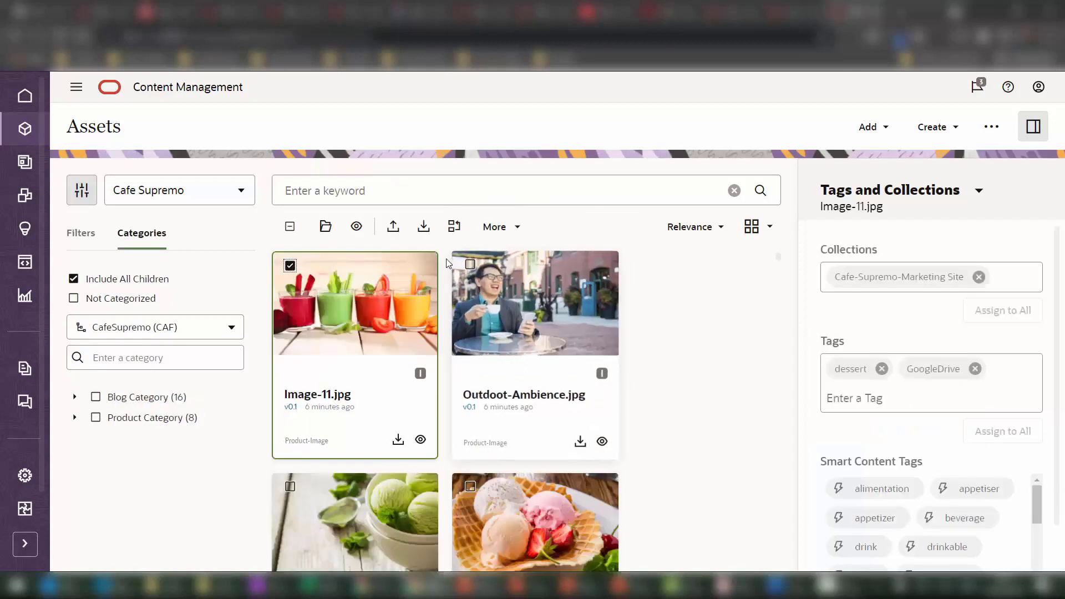
left_click(494, 226)
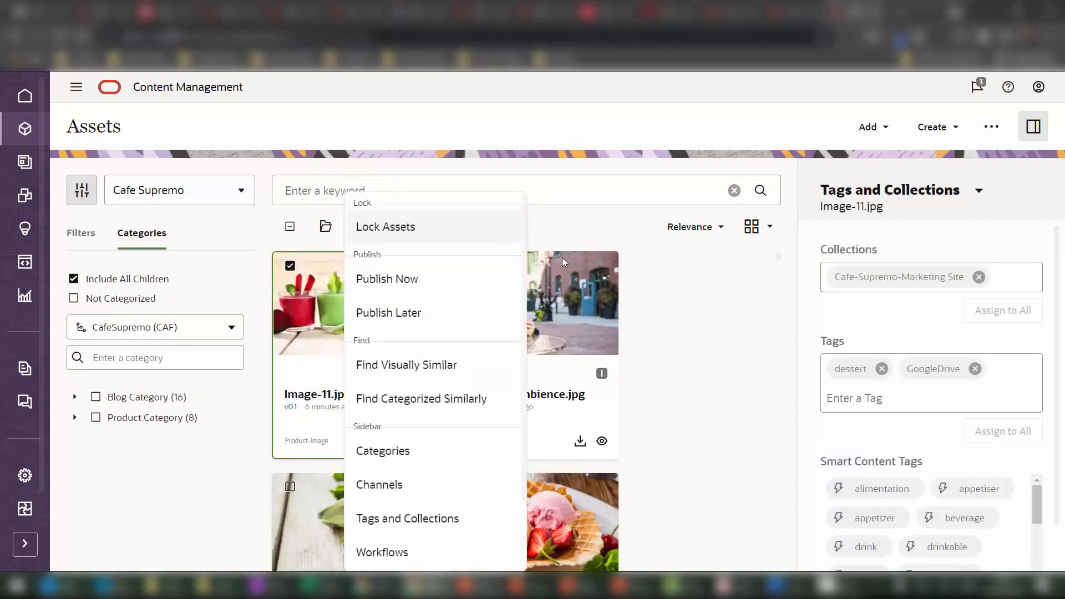
left_click(435, 376)
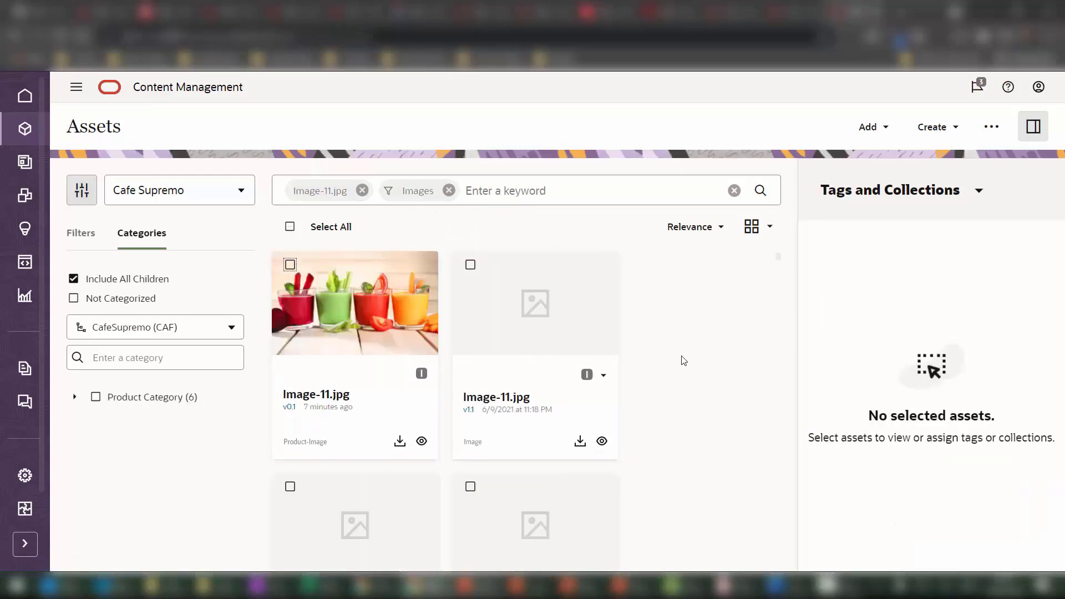
scroll(625, 356, "down", 6)
scroll(469, 359, "down", 8)
scroll(467, 357, "up", 12)
Collapse the side panel and browse the full asset grid led by coffee1.jpg.
left_click(1033, 127)
scroll(669, 408, "down", 3)
scroll(669, 409, "down", 3)
scroll(523, 424, "up", 5)
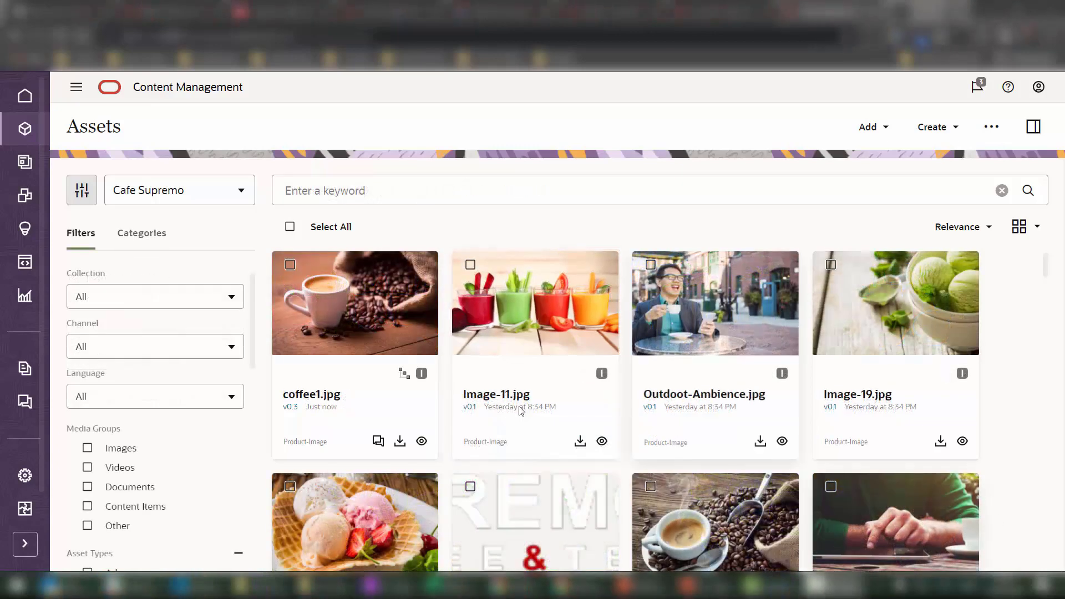
Open coffee1.jpg, fit its preview to the page, and show its renditions.
left_click(289, 264)
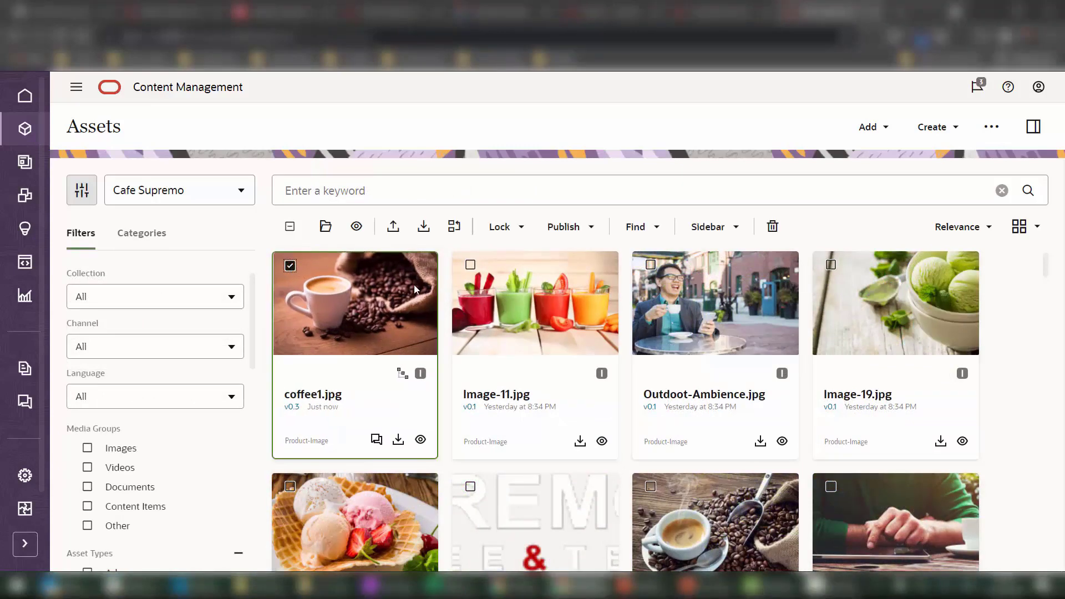
left_click(326, 227)
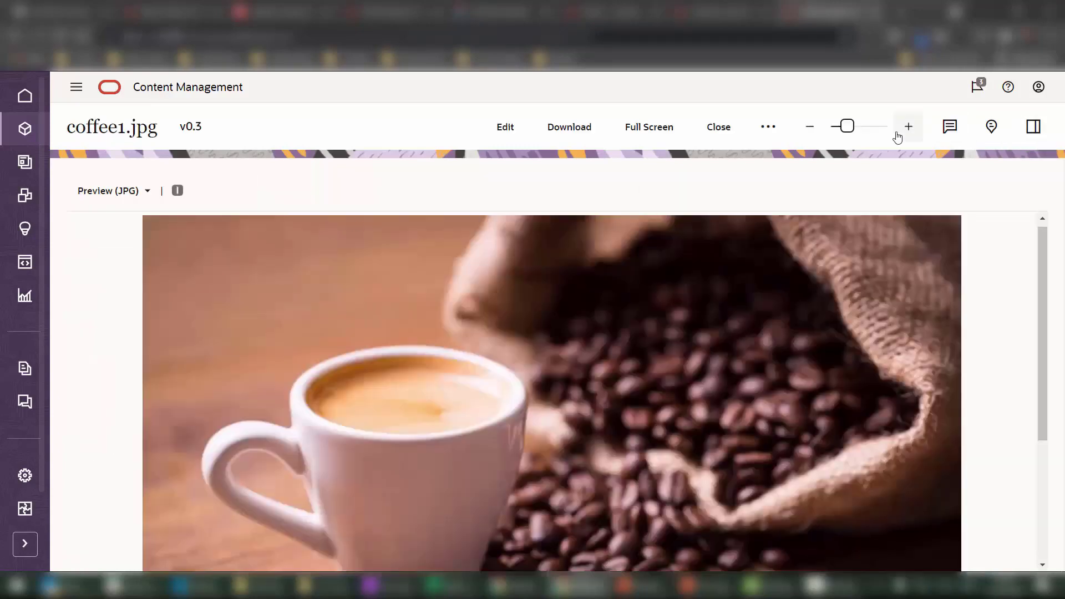
left_click(809, 130)
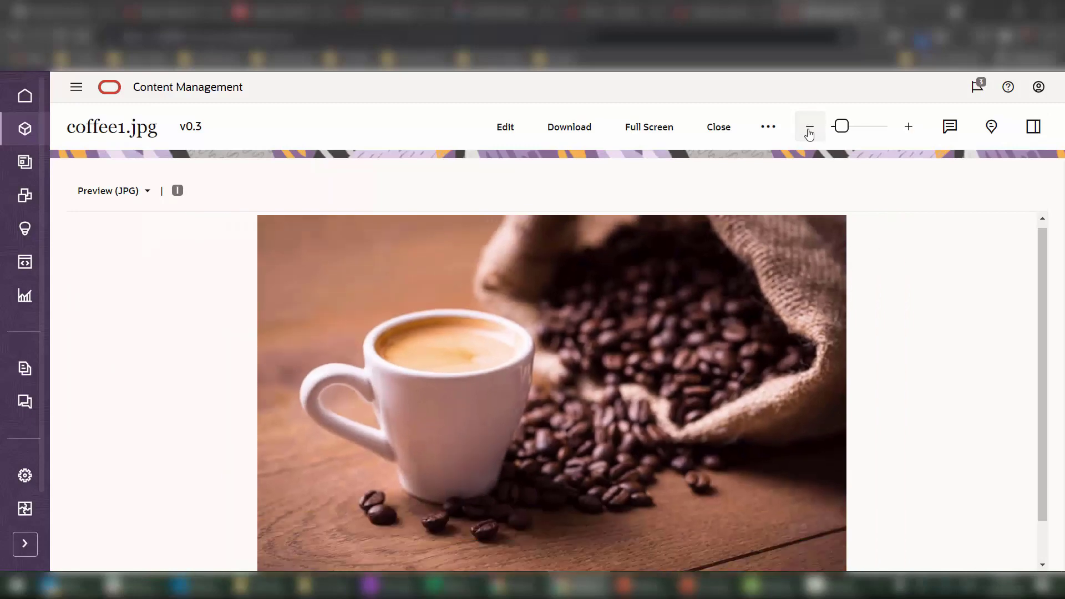
left_click(810, 131)
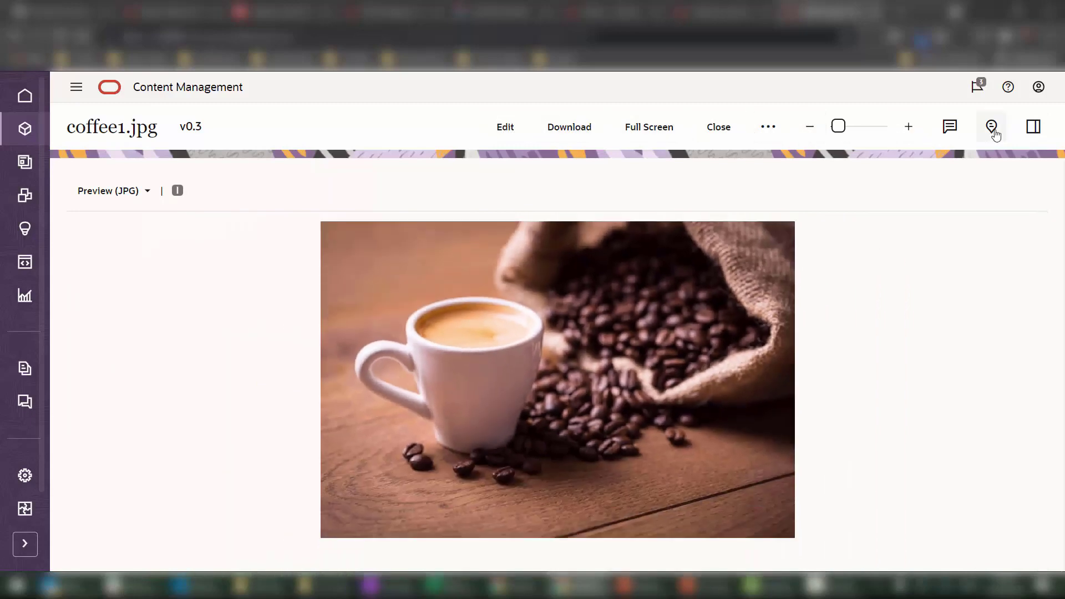
left_click(1033, 128)
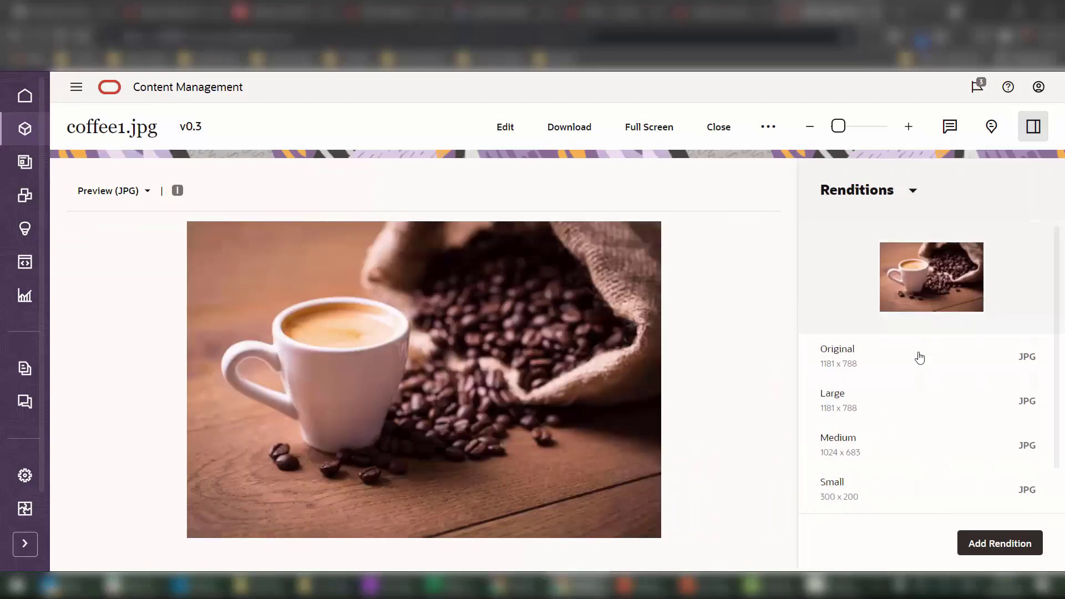
scroll(922, 401, "down", 1)
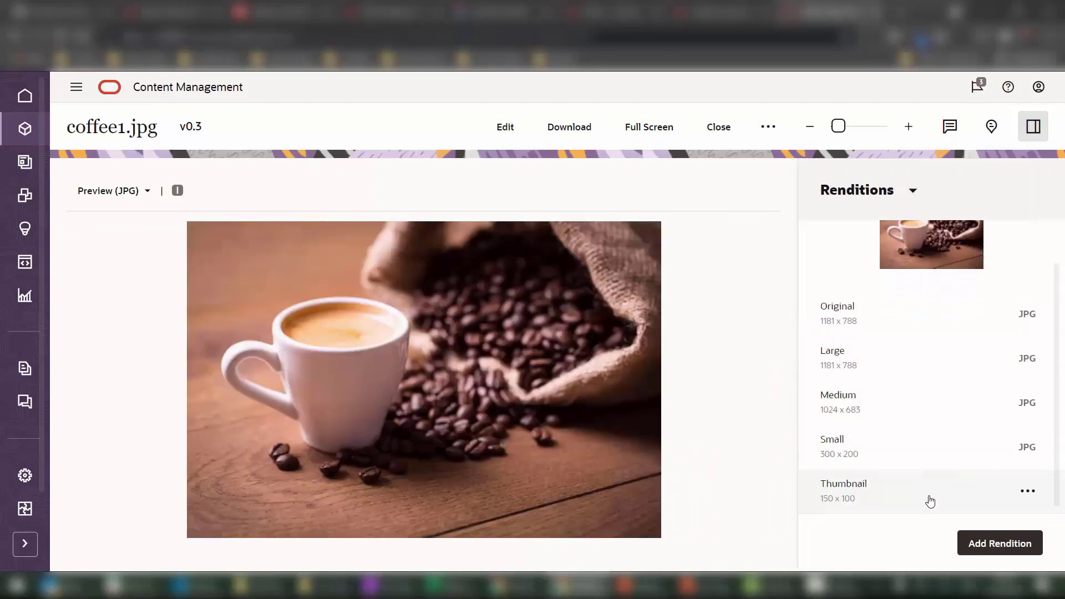
Review coffee1.jpg's attributes, then switch the side panel to its conversation.
left_click(899, 190)
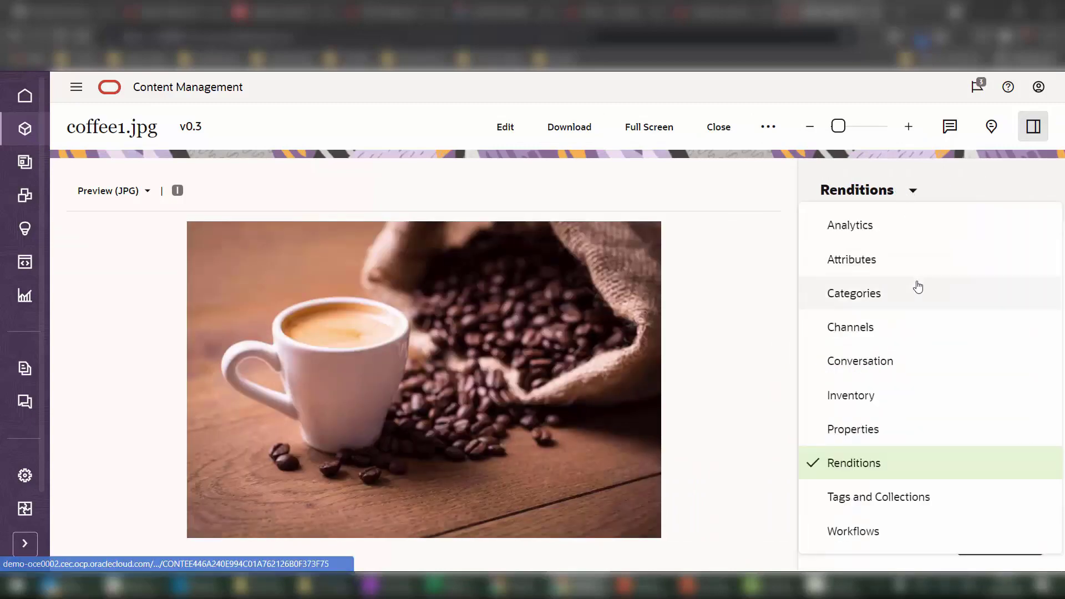
left_click(913, 270)
scroll(936, 364, "down", 1)
scroll(899, 277, "up", 1)
left_click(886, 194)
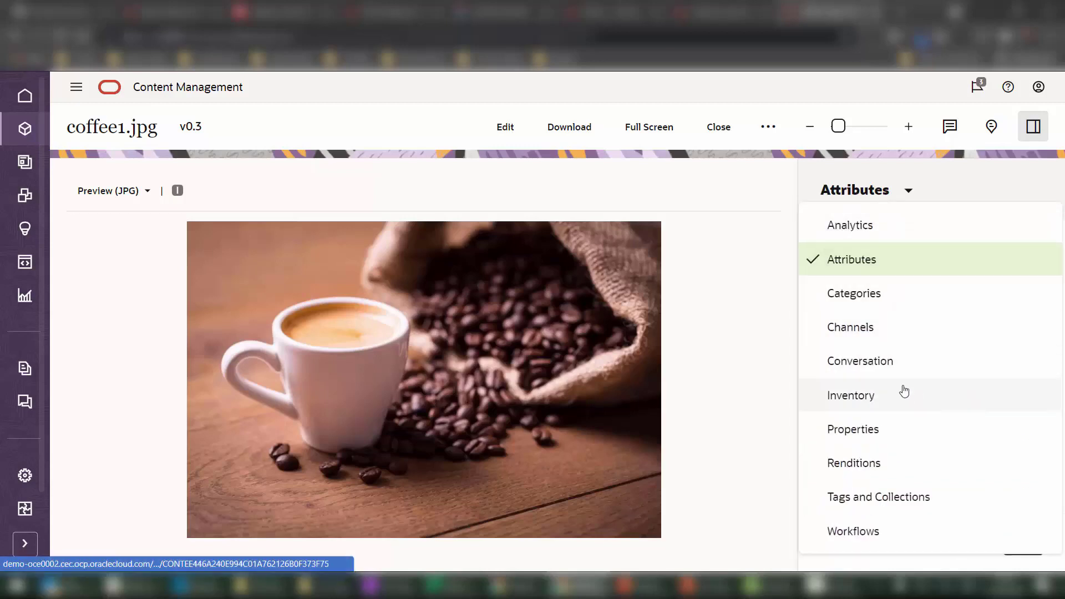
left_click(897, 368)
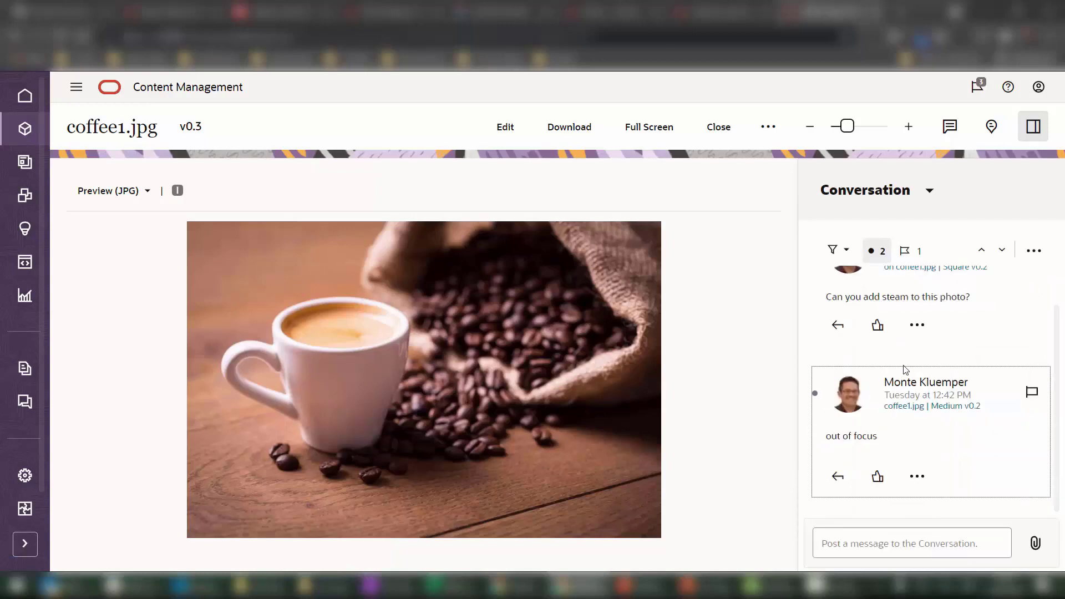
Pin the comment "Create a square rendition." on the coffee cup and post it.
left_click(949, 127)
left_click(396, 383)
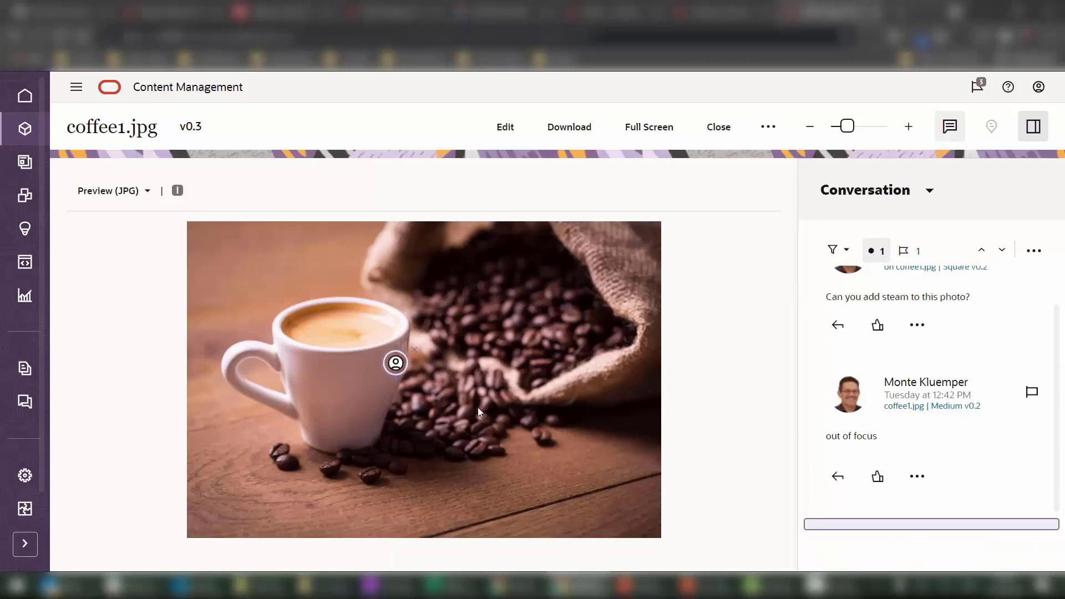
type("Create a square rendition.")
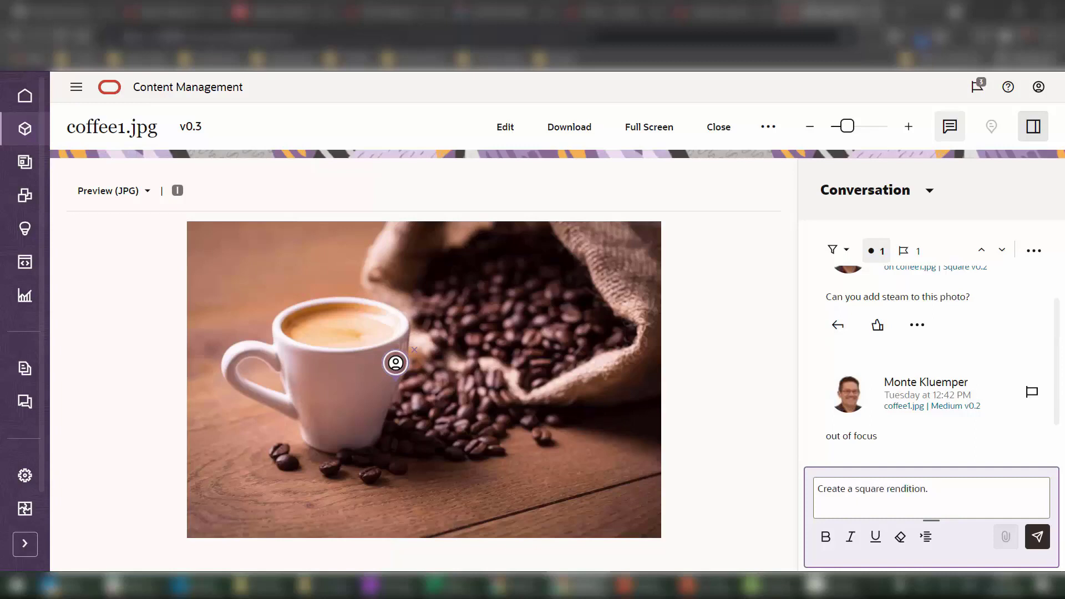
left_click(1037, 536)
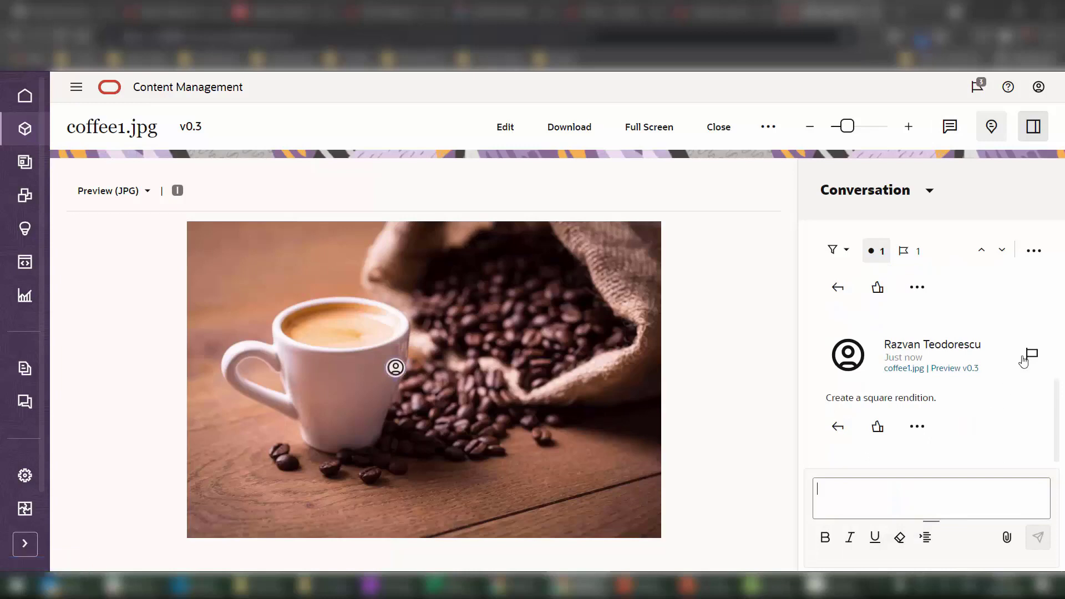
Flag the new comment for a colleague as Please Reply - Urgent.
left_click(1032, 354)
scroll(932, 488, "down", 1)
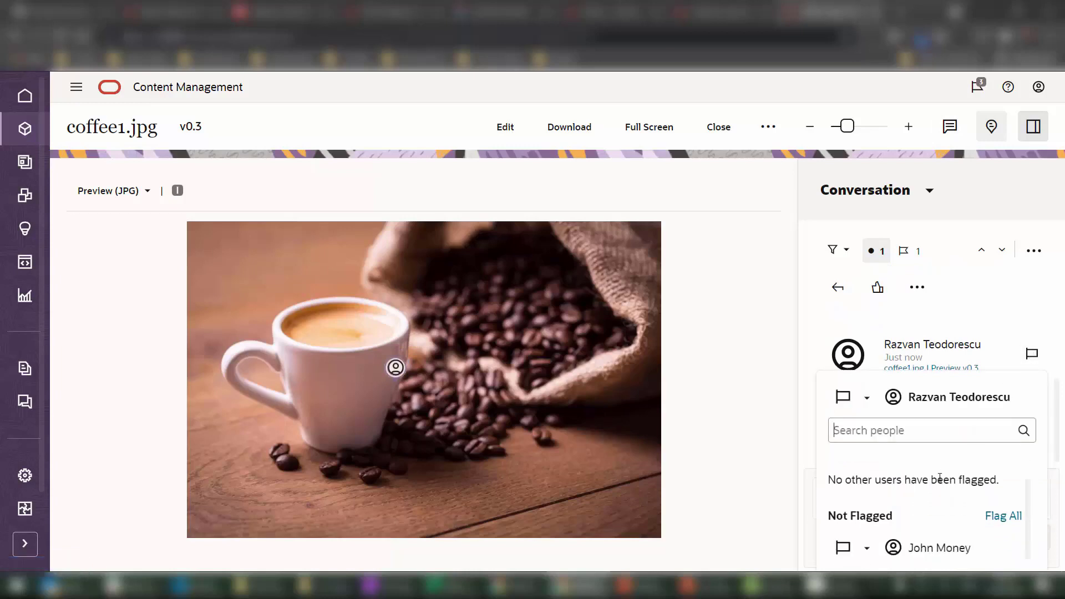
left_click(867, 550)
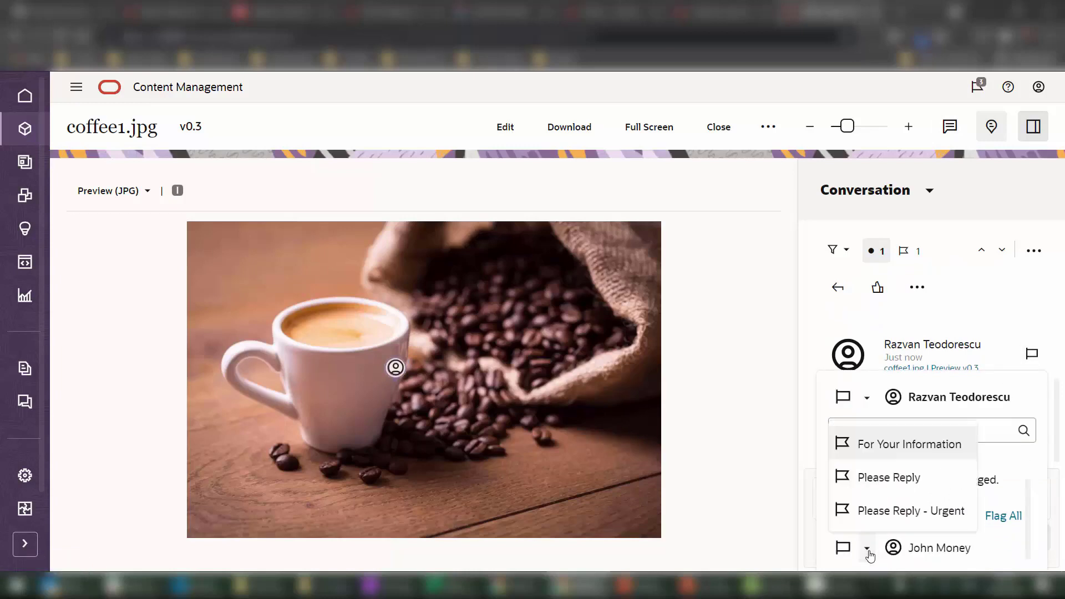
left_click(898, 511)
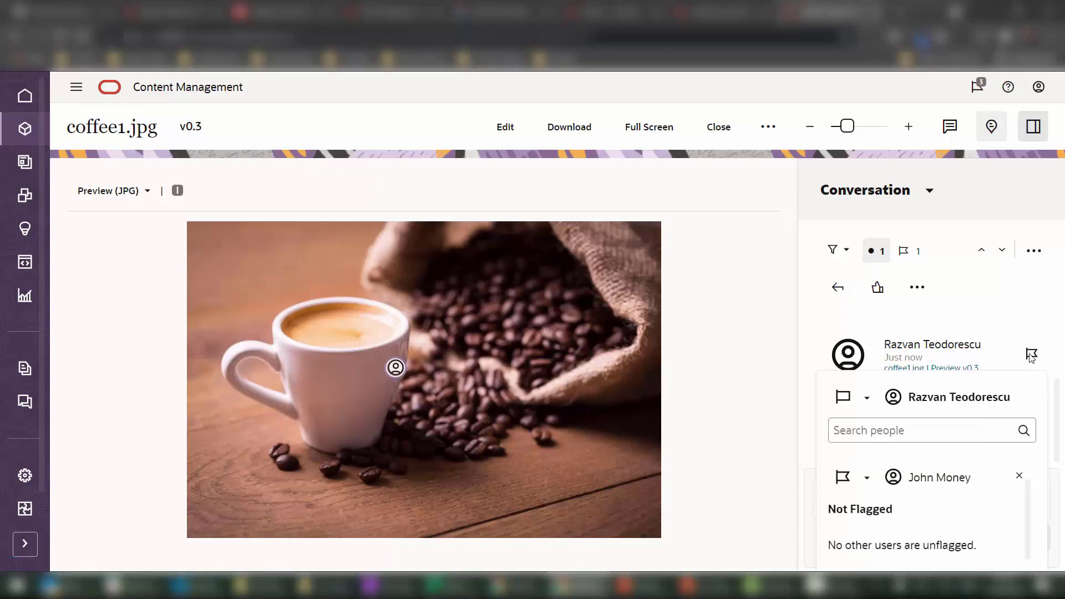
left_click(1004, 354)
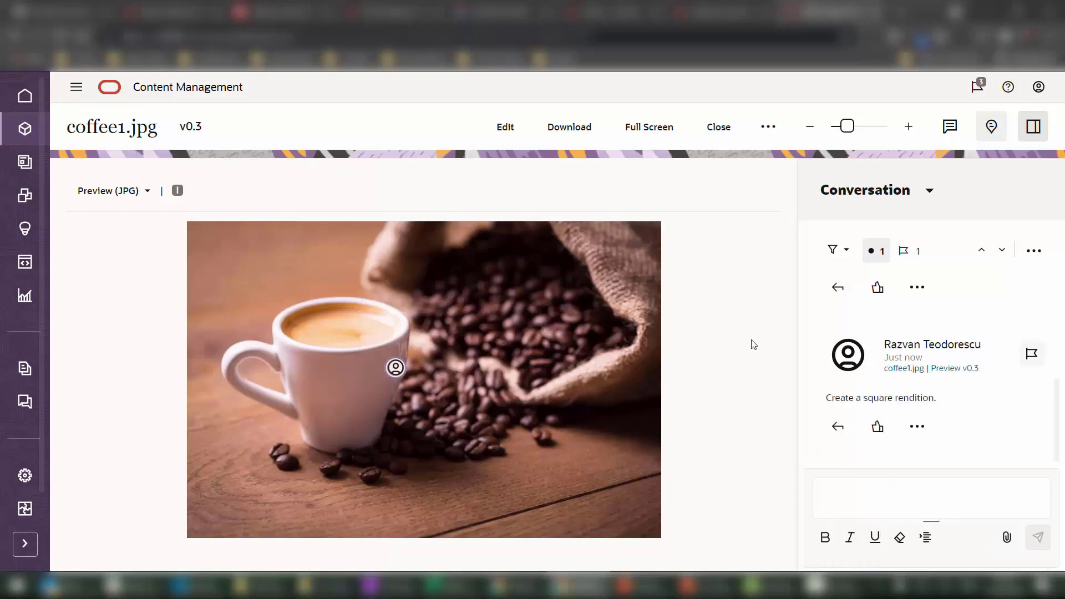
Crop coffee1.jpg to a 709 x 709 square positioned over the coffee cup.
left_click(507, 132)
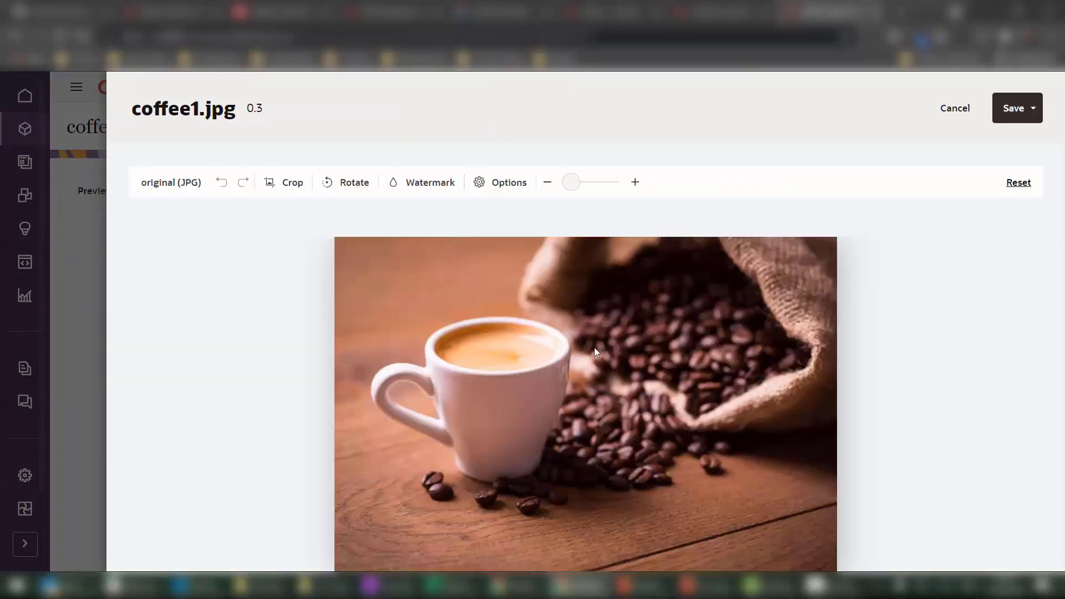
left_click(283, 187)
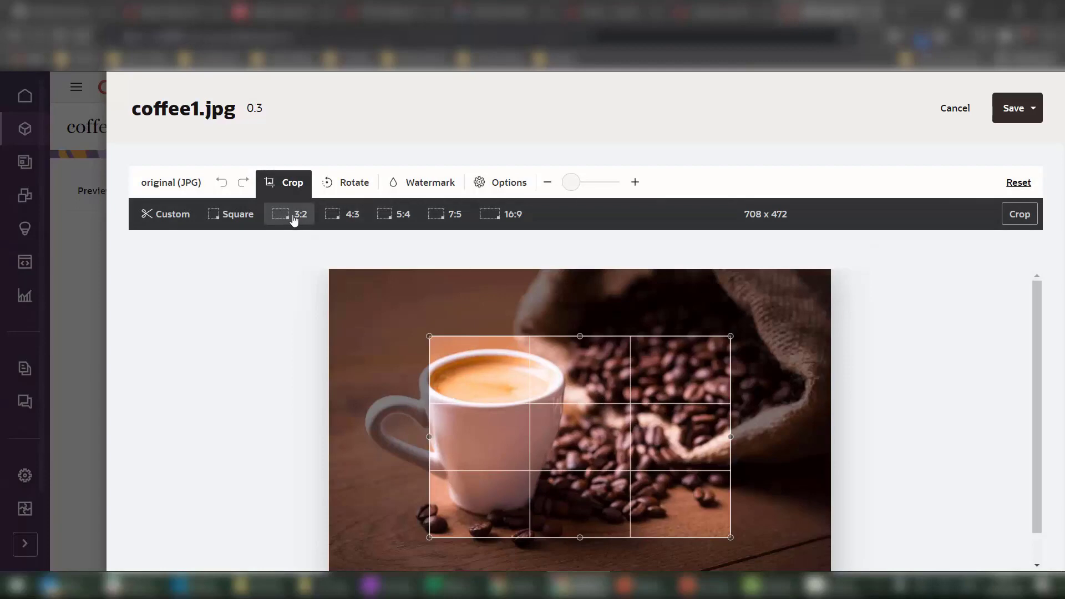
left_click(238, 216)
left_click_drag(593, 444, 511, 441)
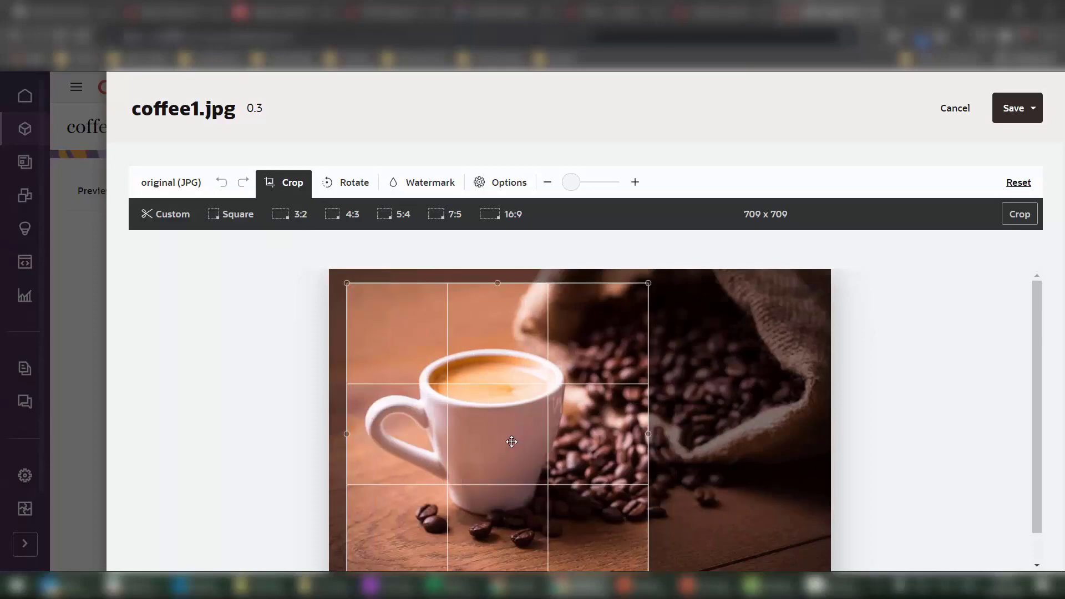
mouse_move(568, 443)
left_mouse_down()
mouse_move(587, 446)
mouse_move(573, 445)
left_mouse_up()
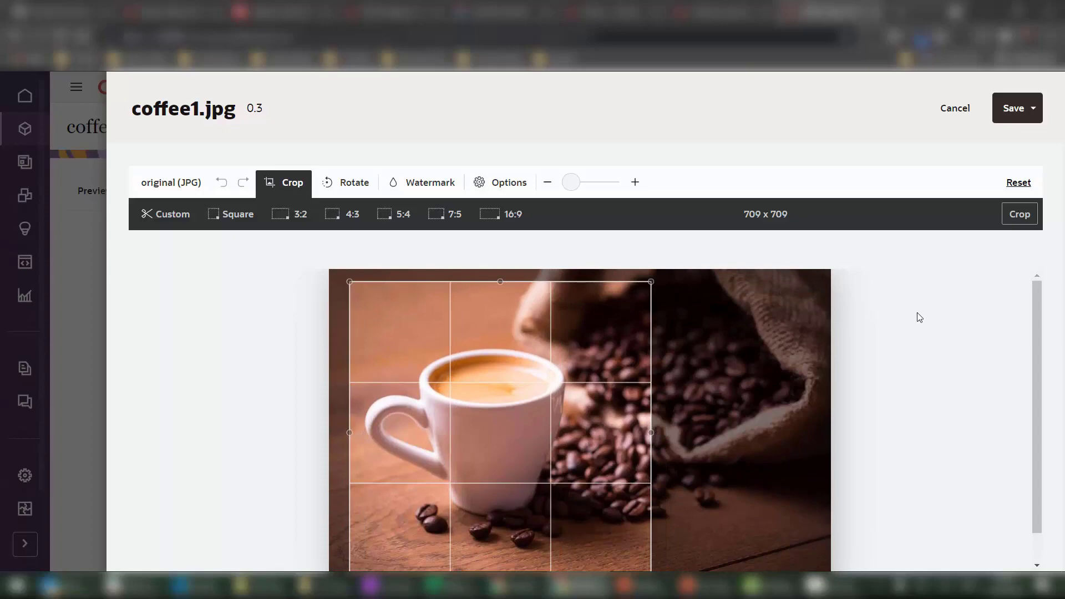
left_click(1018, 216)
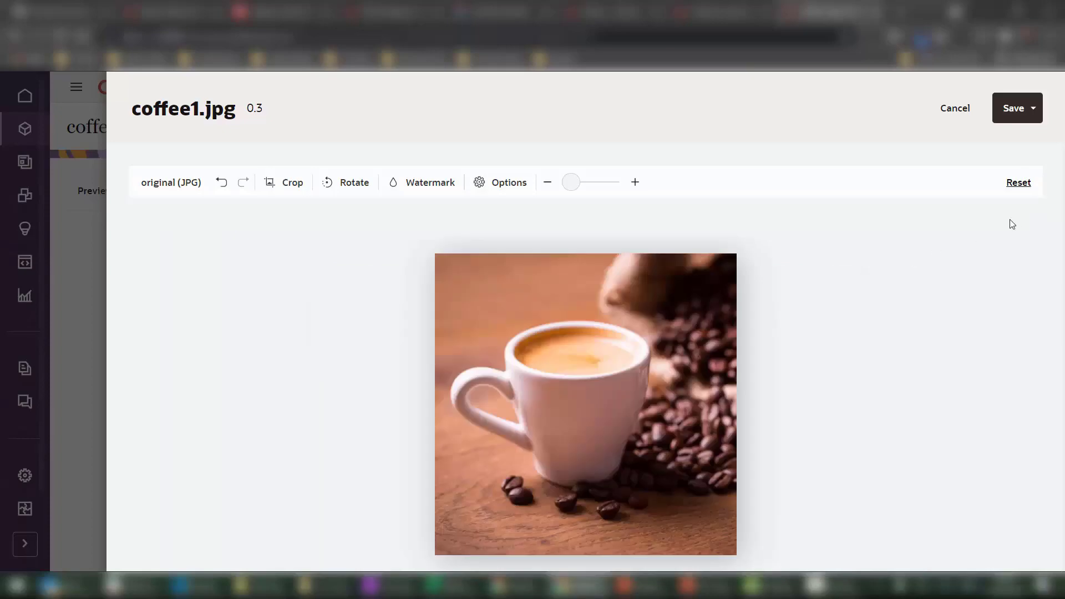
Save the cropped image as a new rendition named 'Square'.
left_click(1033, 109)
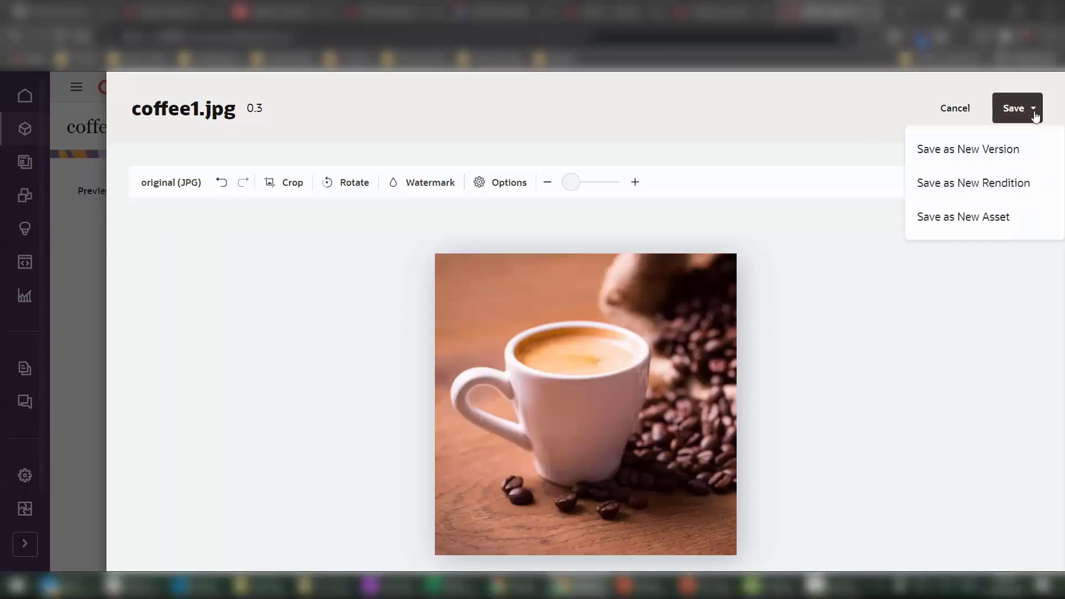
left_click(992, 191)
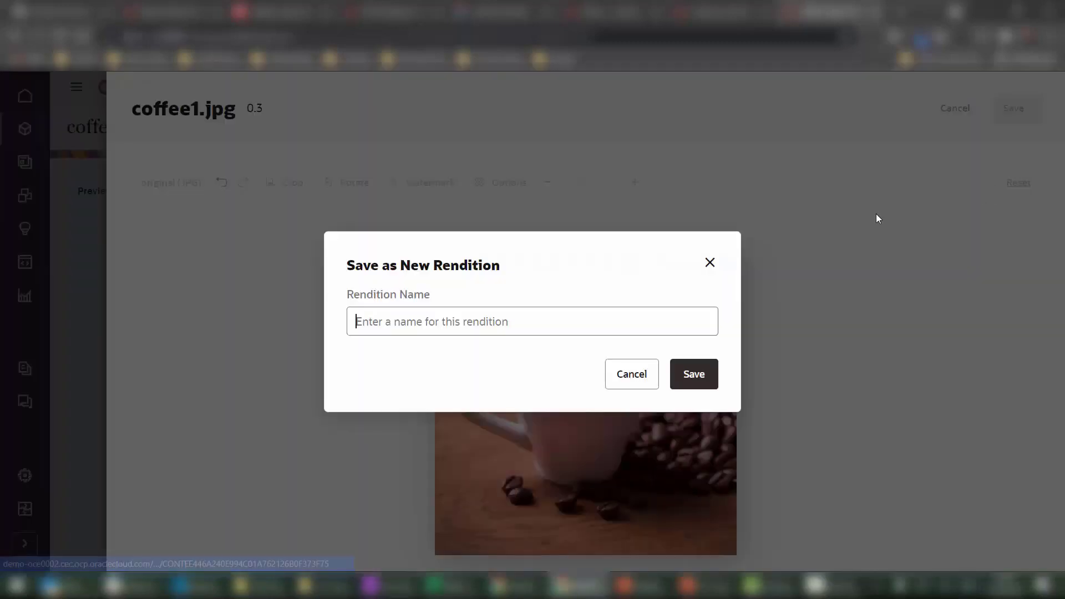
type("Square")
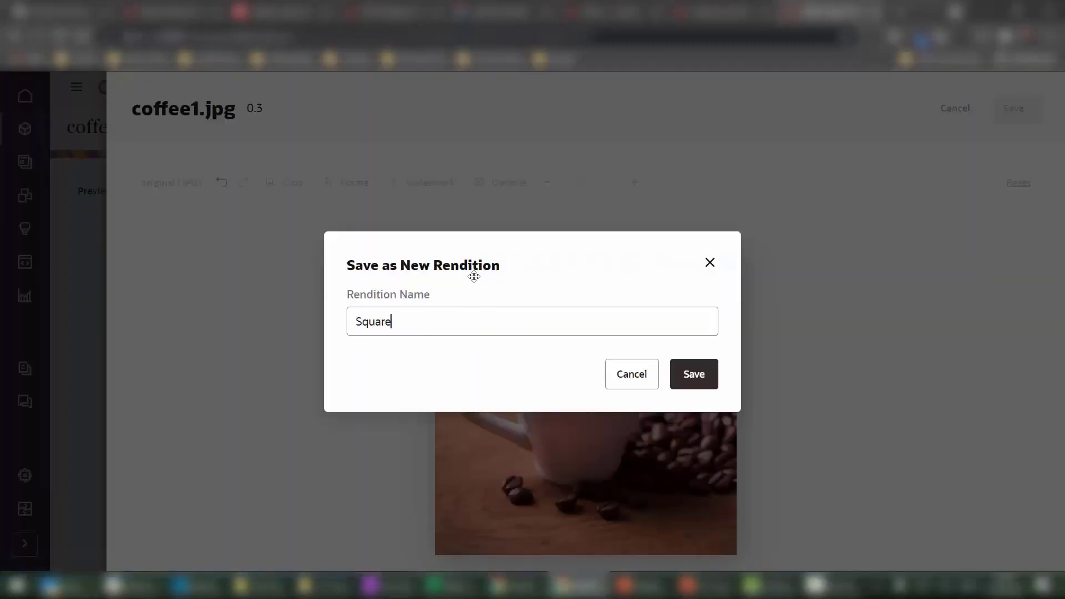
left_click(694, 375)
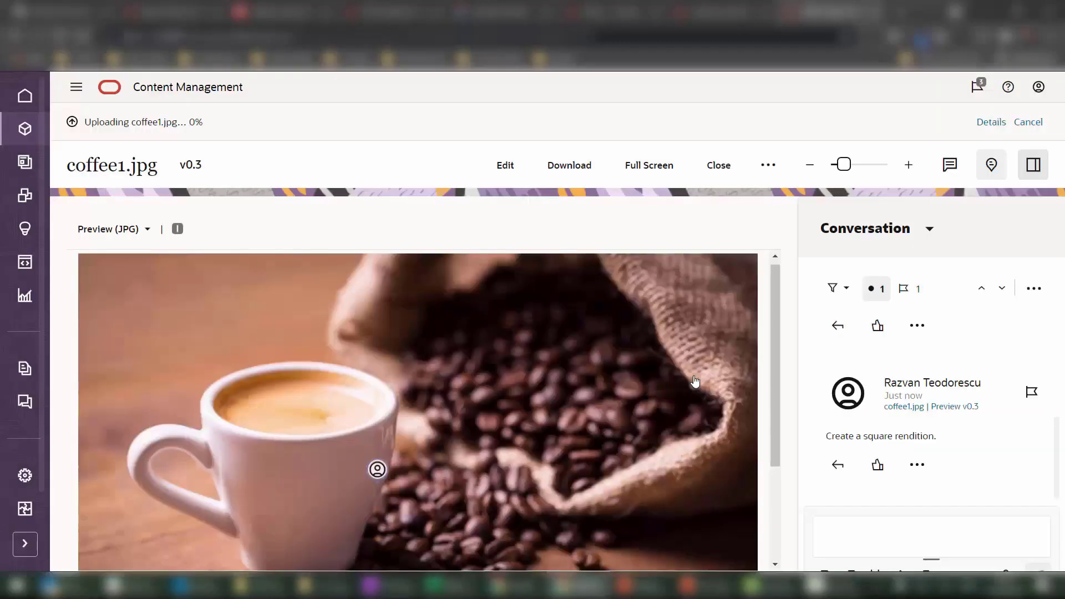
Show the asset's Renditions panel to confirm the new Square rendition.
left_click(924, 230)
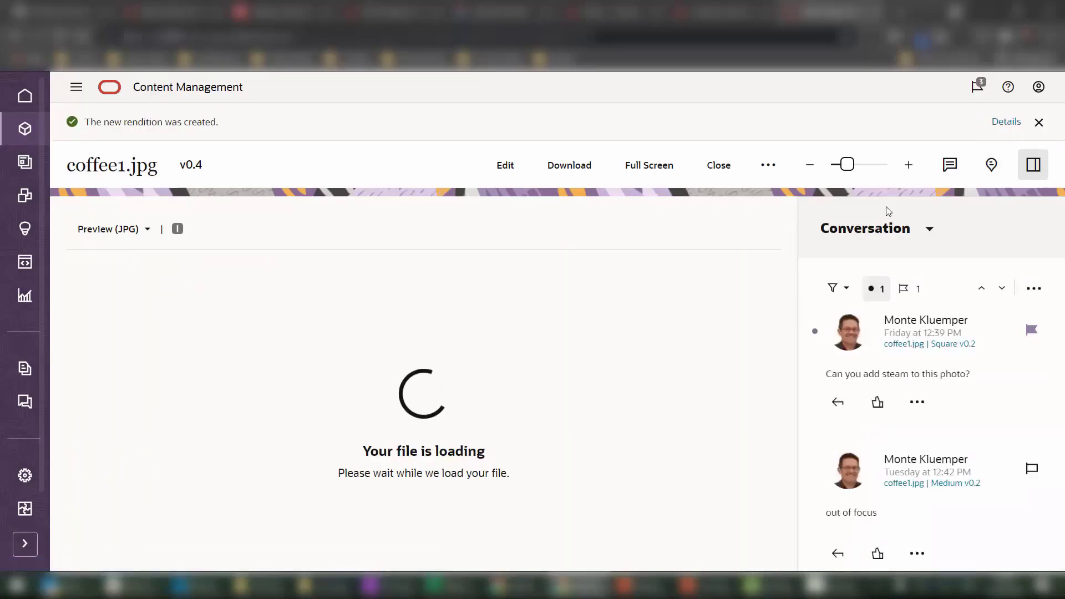
left_click(889, 229)
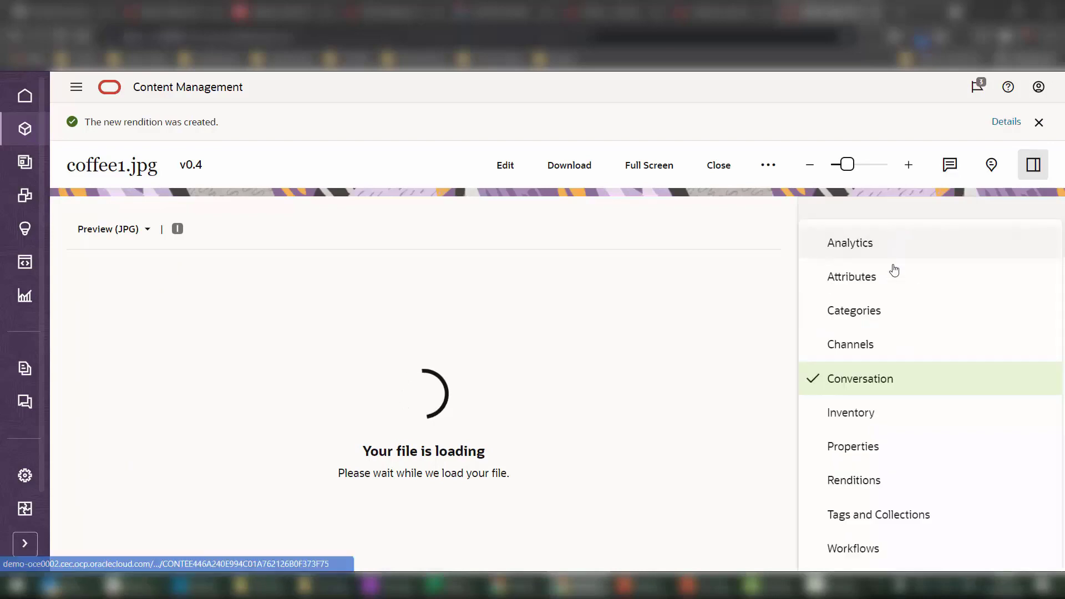
left_click(885, 482)
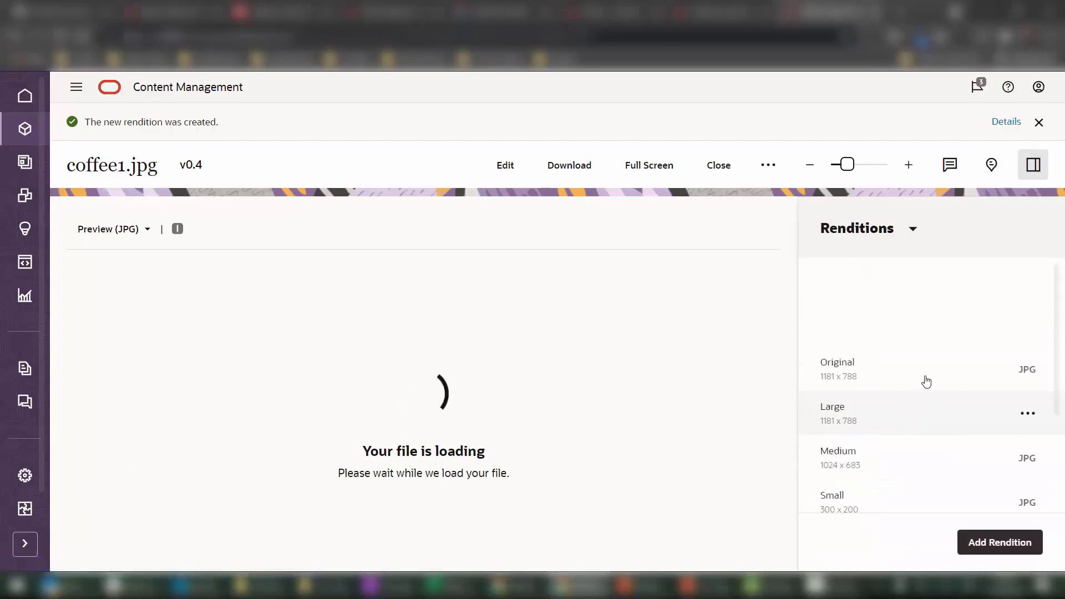
scroll(924, 381, "down", 3)
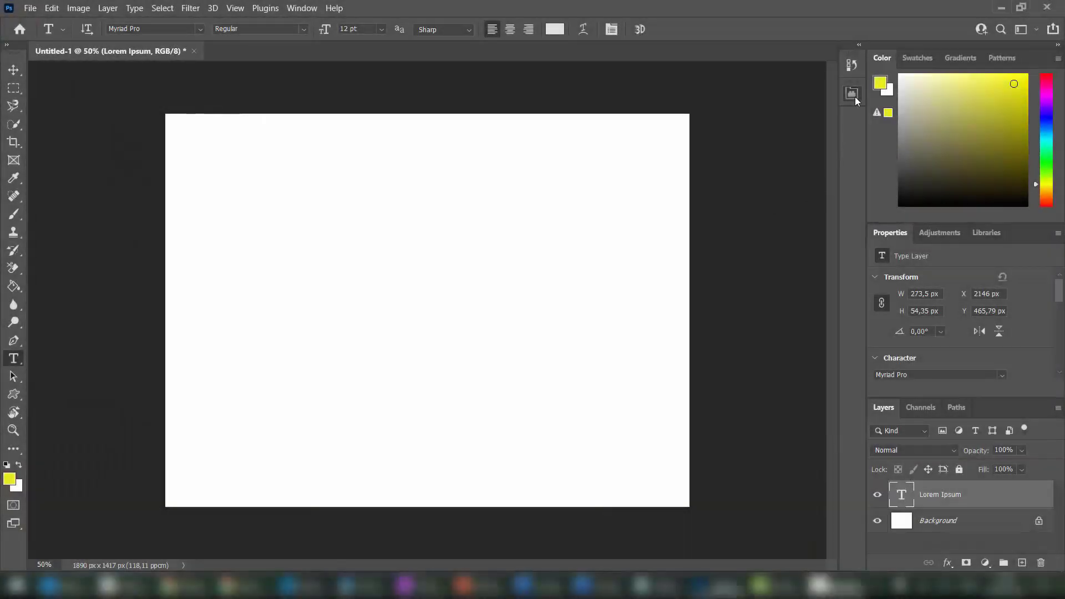
Place coffee1's Square rendition from the Oracle asset library into the Photoshop canvas.
left_click(854, 96)
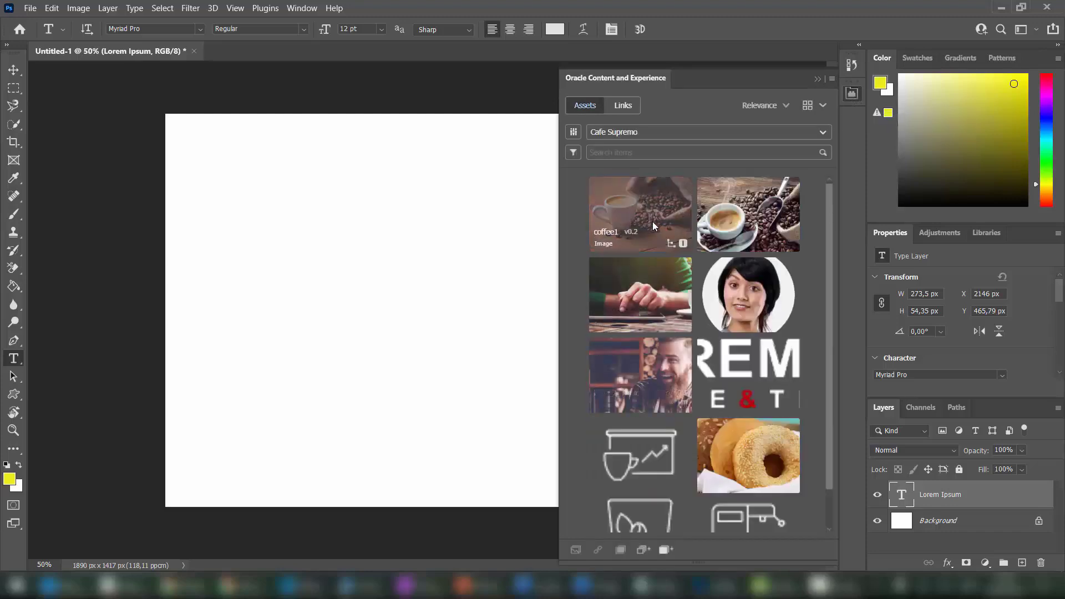
right_click(651, 213)
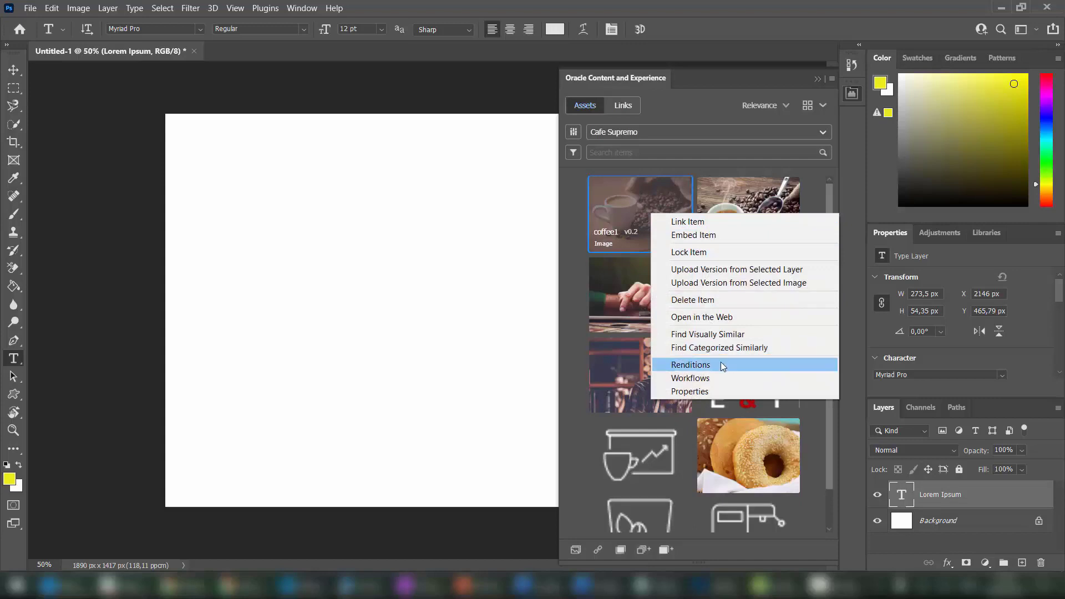
left_click(721, 364)
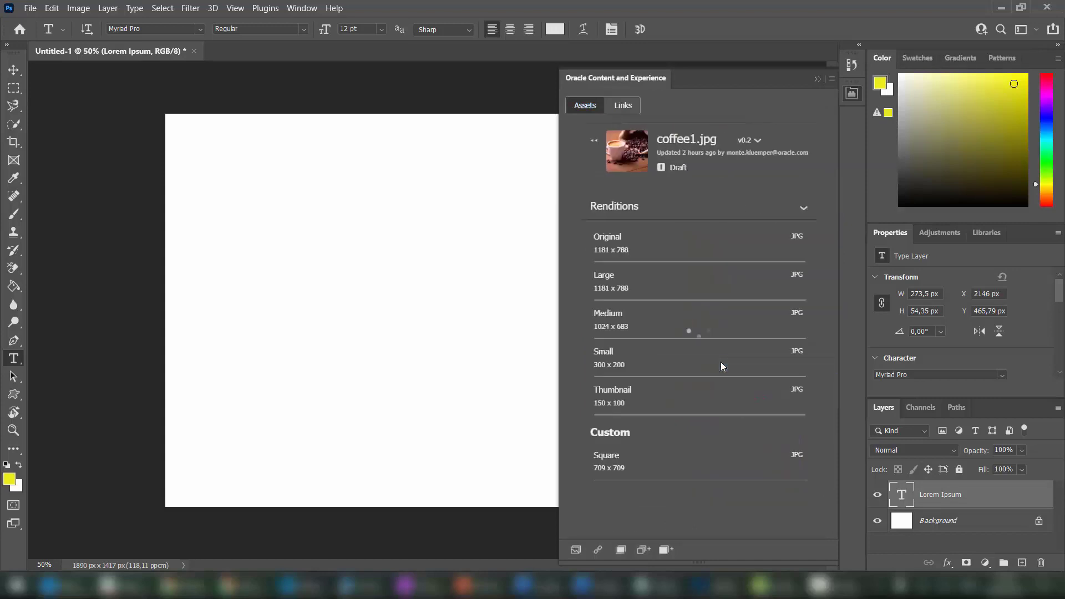
right_click(714, 463)
left_click(734, 472)
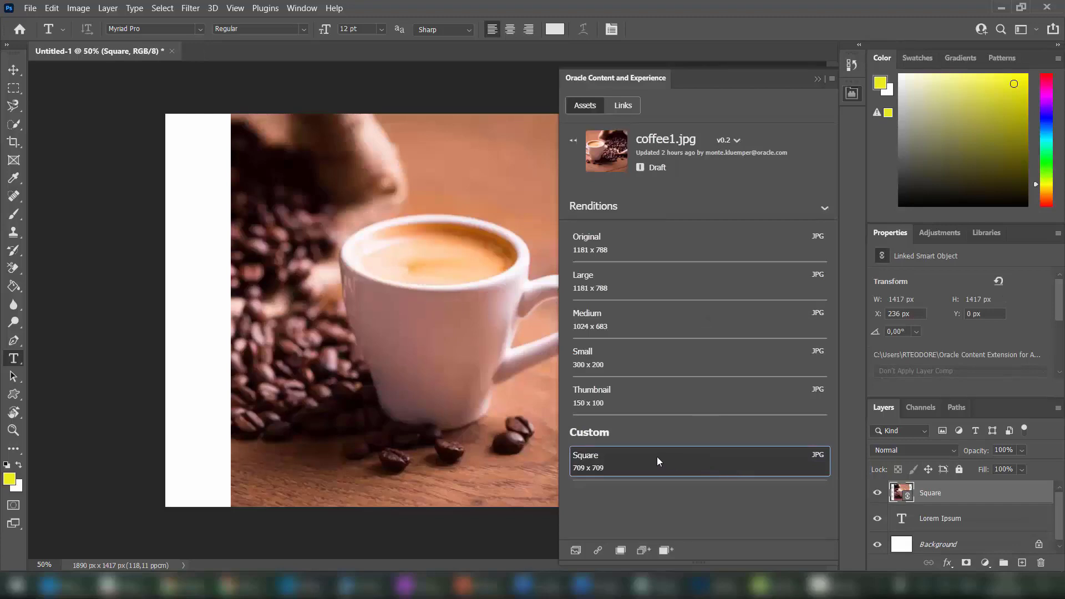
left_click(850, 104)
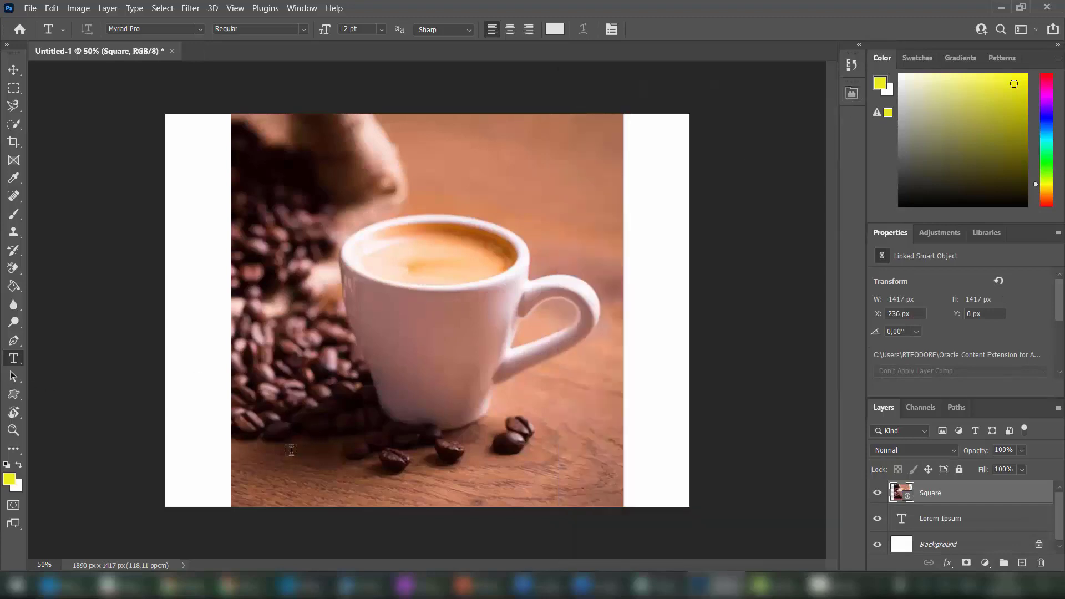
Add the caption text 'Enjoy every cup' on the photo and select it.
left_click(291, 441)
type("Enjoy every cup!")
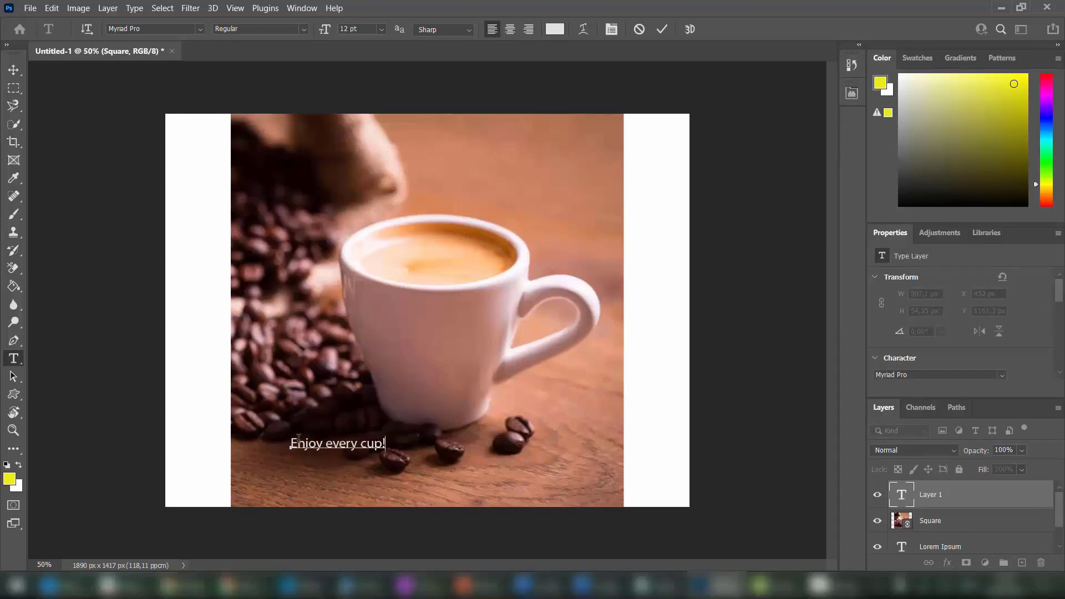
key("shift+Left")
key("shift+Left")
key("shift+Left")
key("shift+Left")
key("shift+Left")
key("shift+Left")
key("shift+Left")
key("shift+Left")
key("shift+Left")
key("shift+Left")
key("shift+Left")
key("shift+Left")
key("shift+Left")
key("shift+Left")
key("shift+Left")
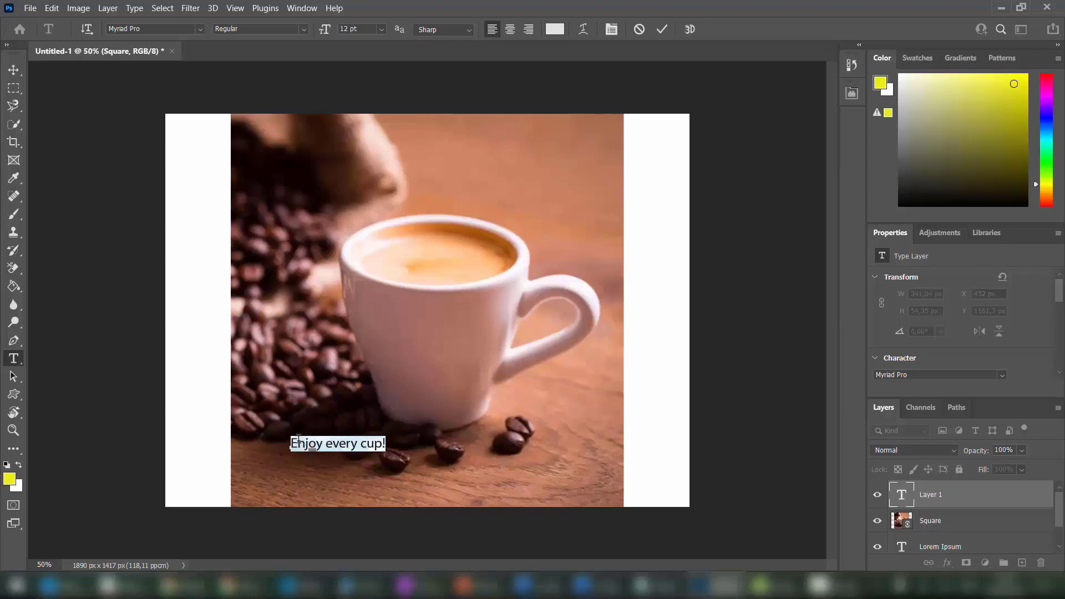
Set the caption to 18 pt, move it to the lower right, and commit.
left_click(382, 29)
left_click(360, 145)
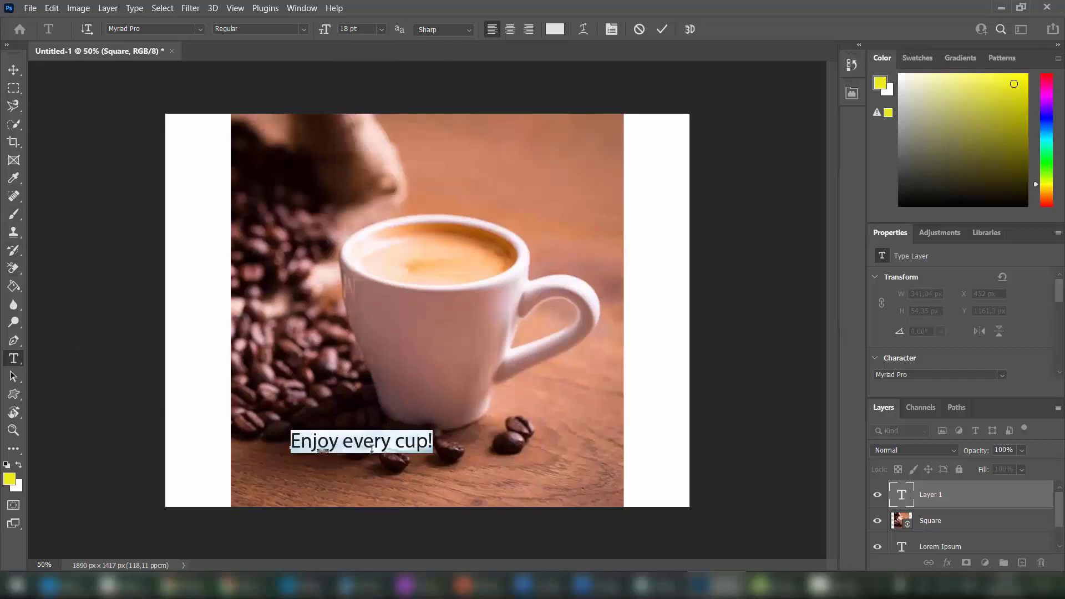
left_click_drag(432, 458, 599, 502)
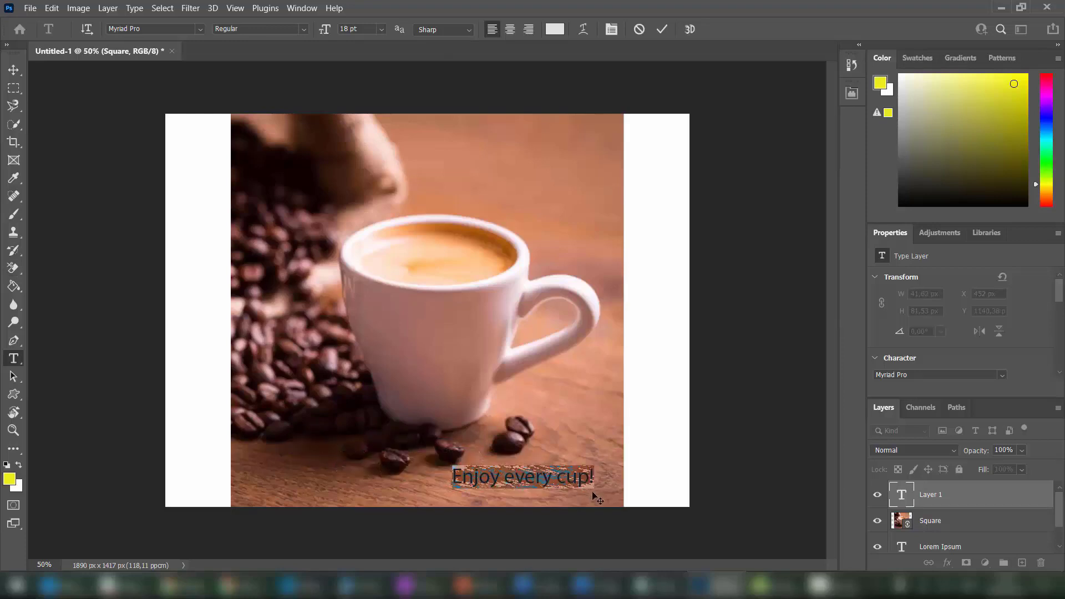
left_click(662, 29)
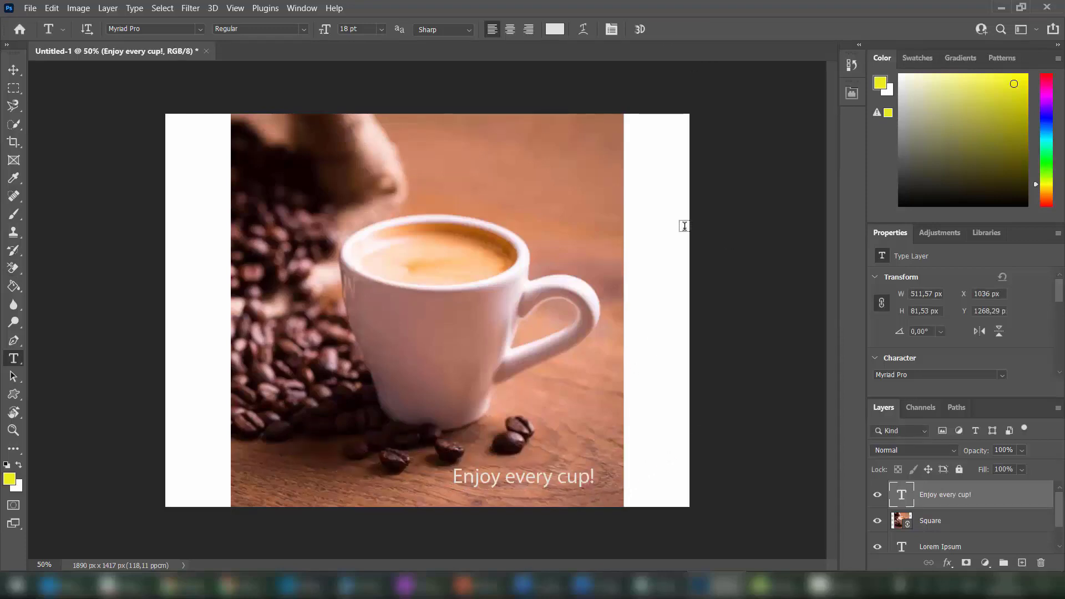
In the Oracle Content and Experience panel, bring up options for coffee1's Square rendition.
left_click(852, 92)
right_click(646, 221)
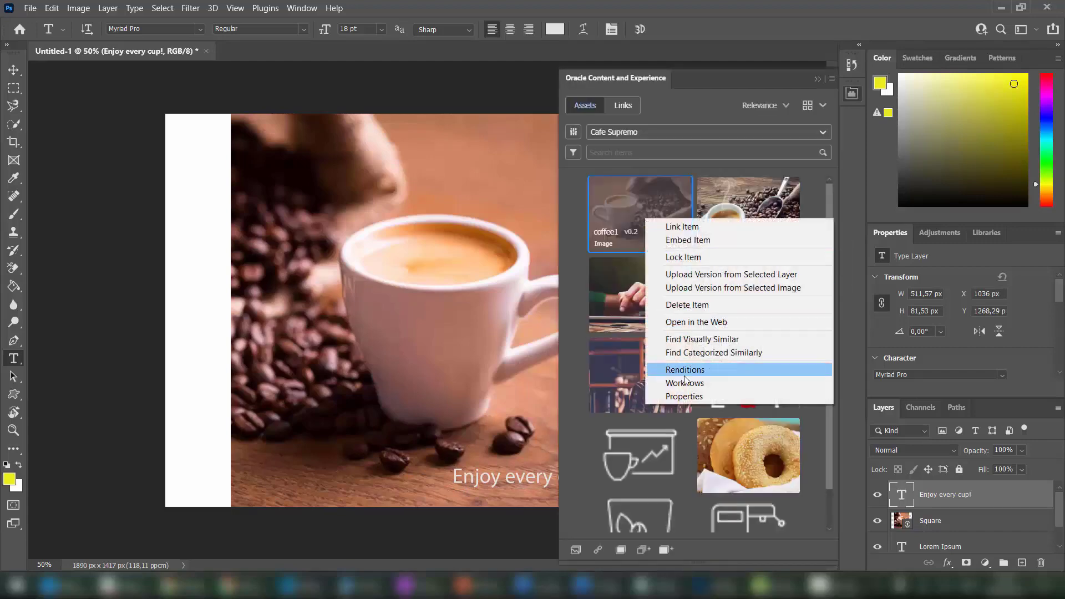
left_click(686, 370)
right_click(666, 457)
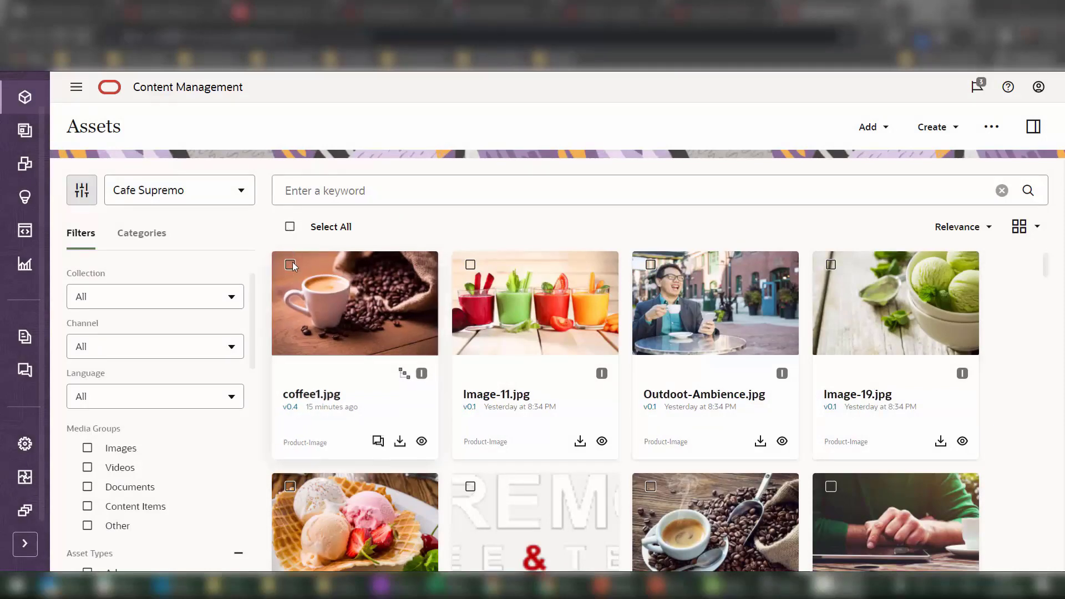
In table view, select coffee1.jpg through Image-20.jpg and submit them via OCEOneStepProcess.
left_click(1025, 226)
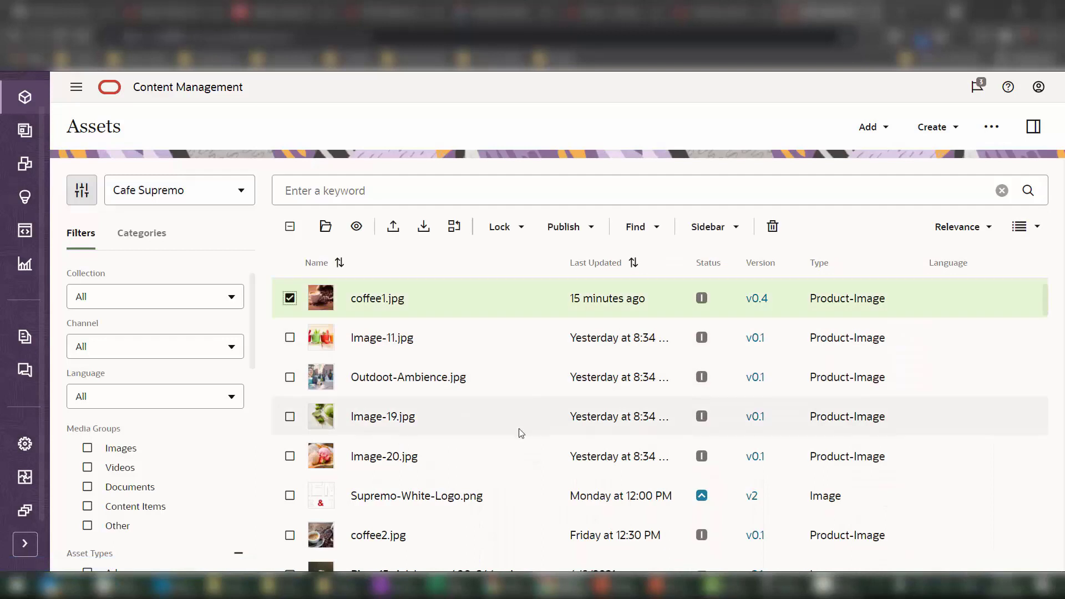
left_click(518, 451, "shift")
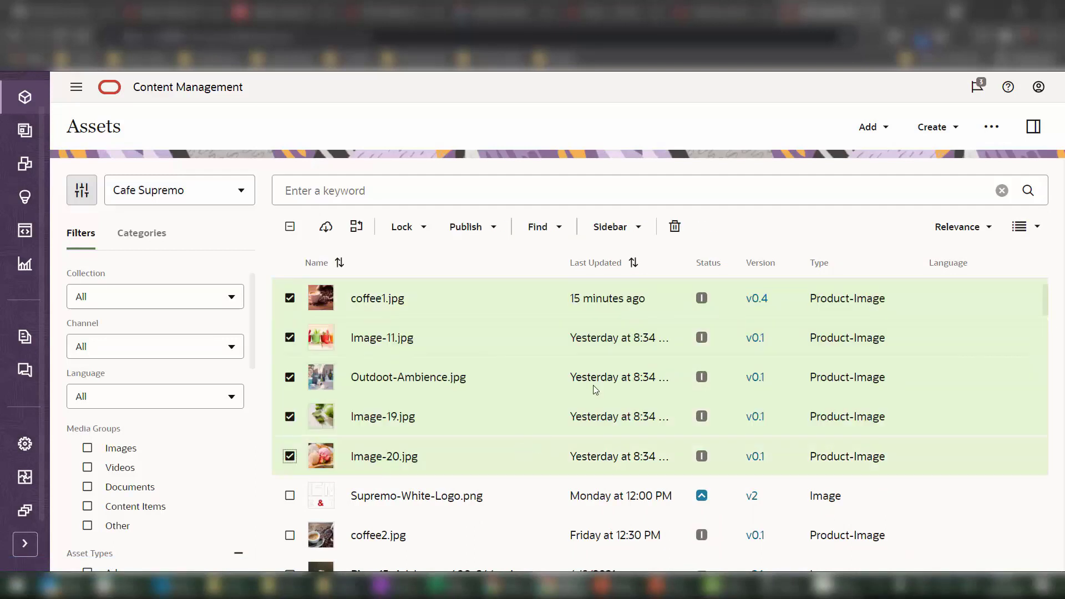
left_click(637, 232)
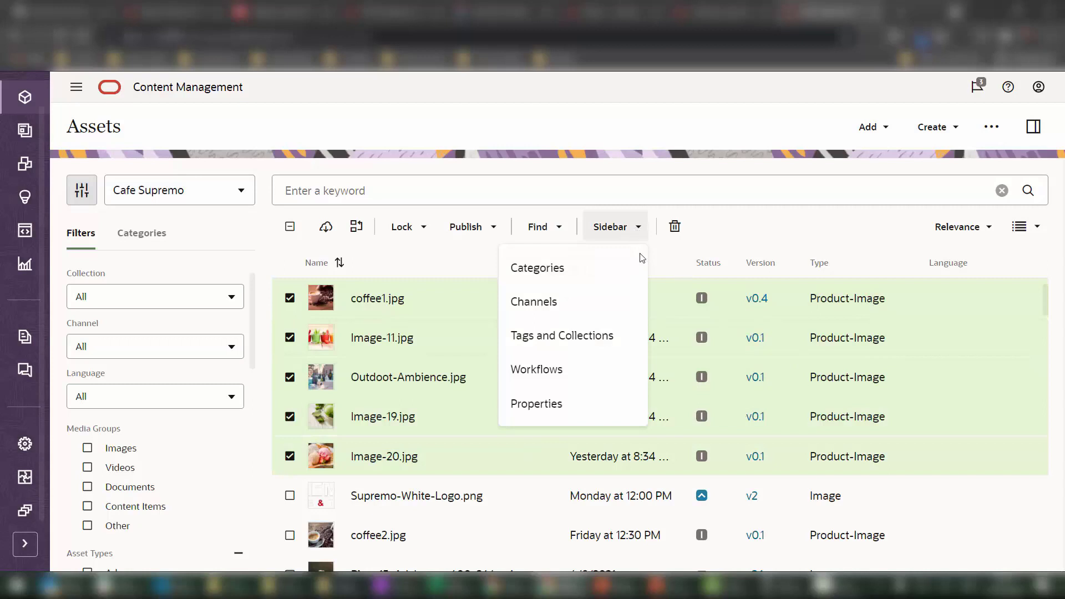
left_click(630, 370)
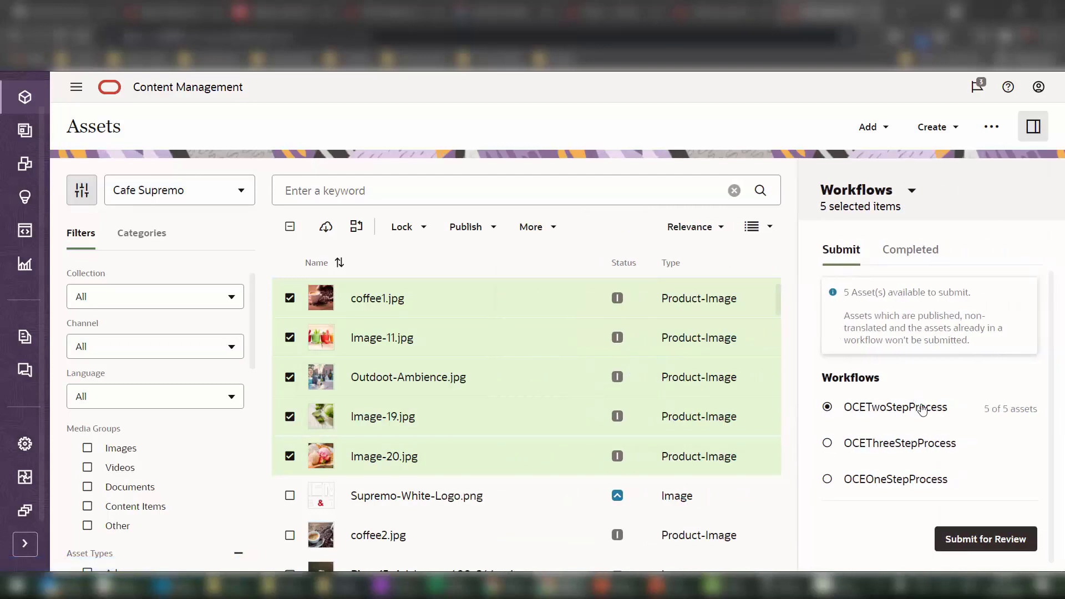
left_click(898, 483)
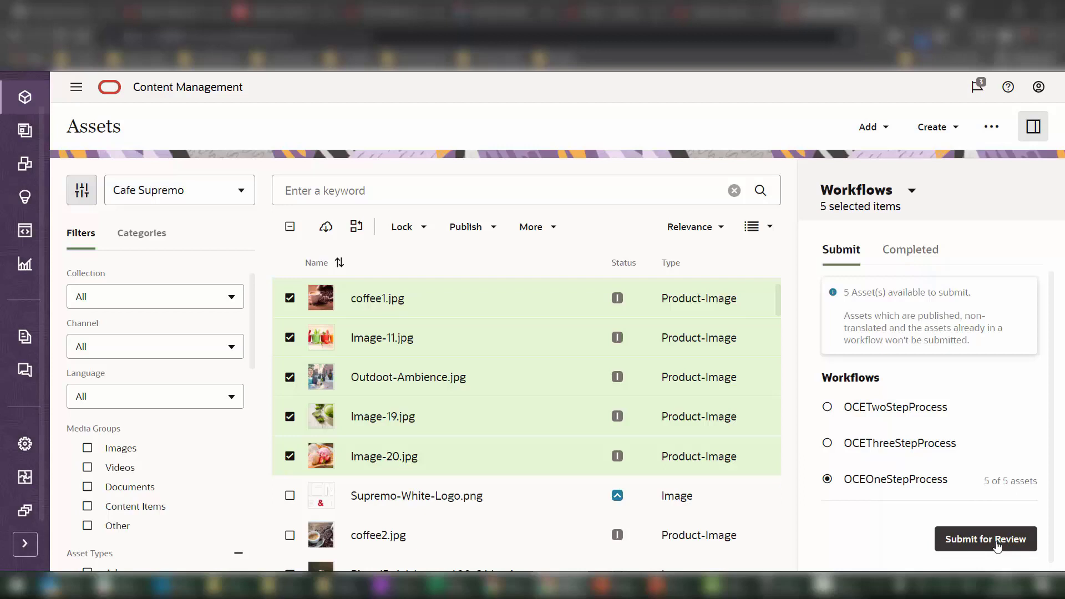
left_click(997, 546)
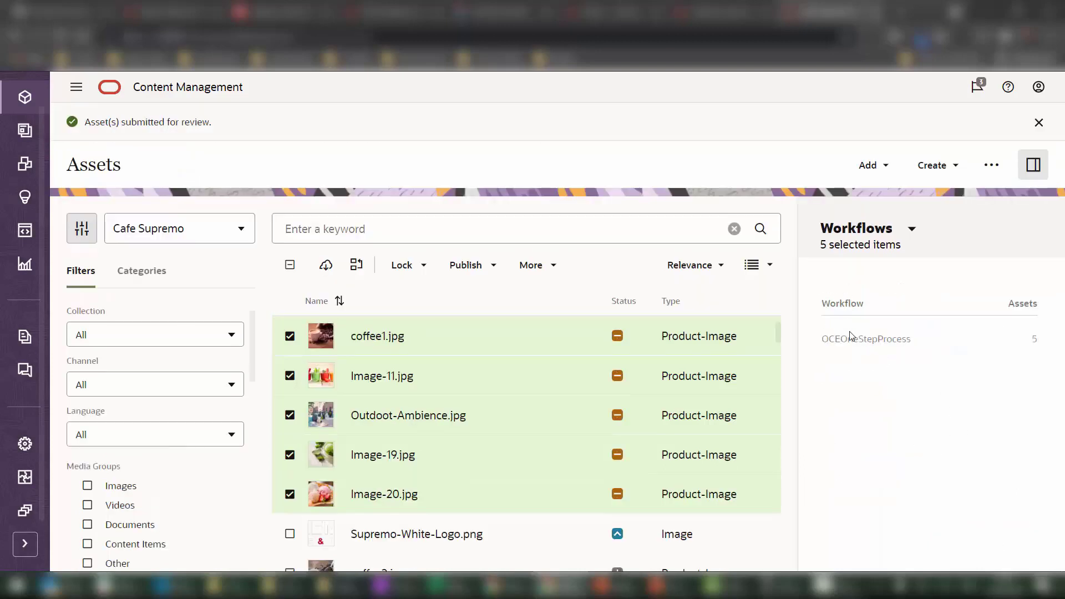
Keep the Workflows panel showing and select only coffee1.jpg.
mouse_move(621, 338)
left_click(885, 239)
left_click(856, 399)
left_click(290, 265)
left_click(289, 335)
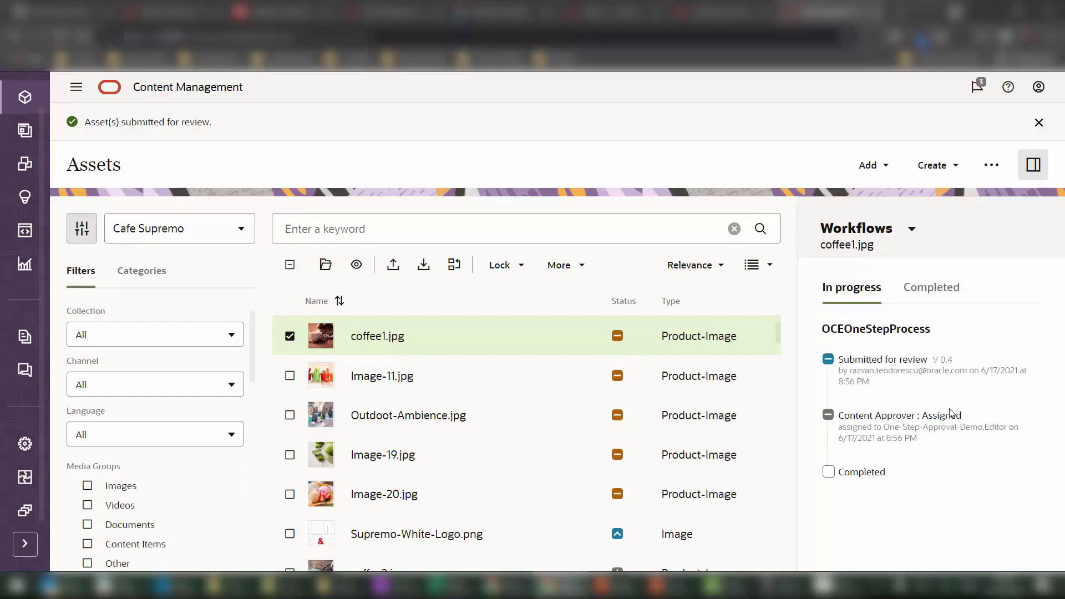
Approve the Content Approver review task with the comment 'Looks good!'.
left_click(921, 436)
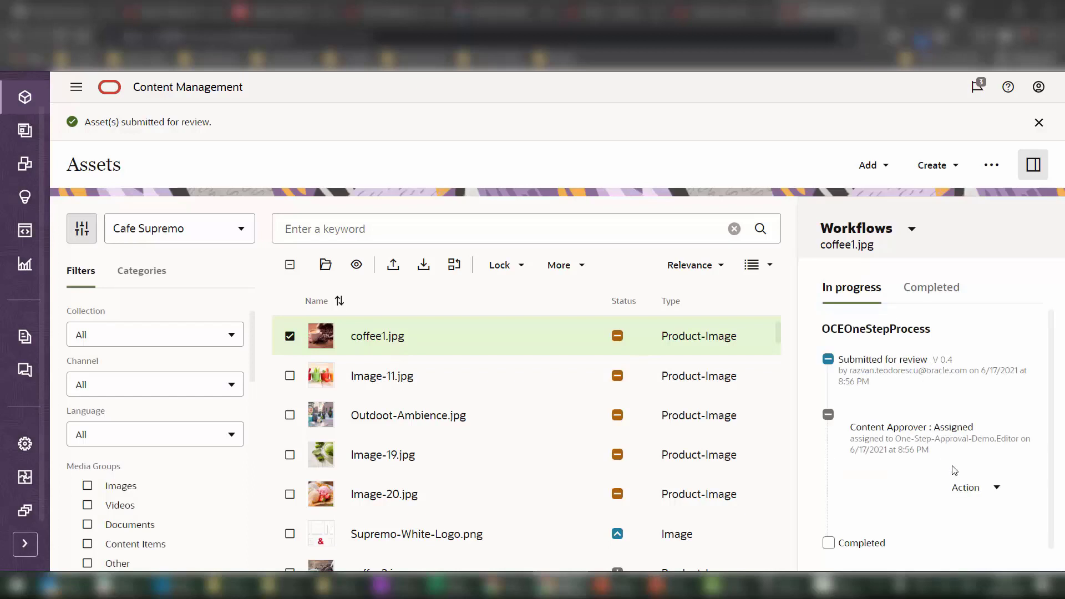
left_click(998, 490)
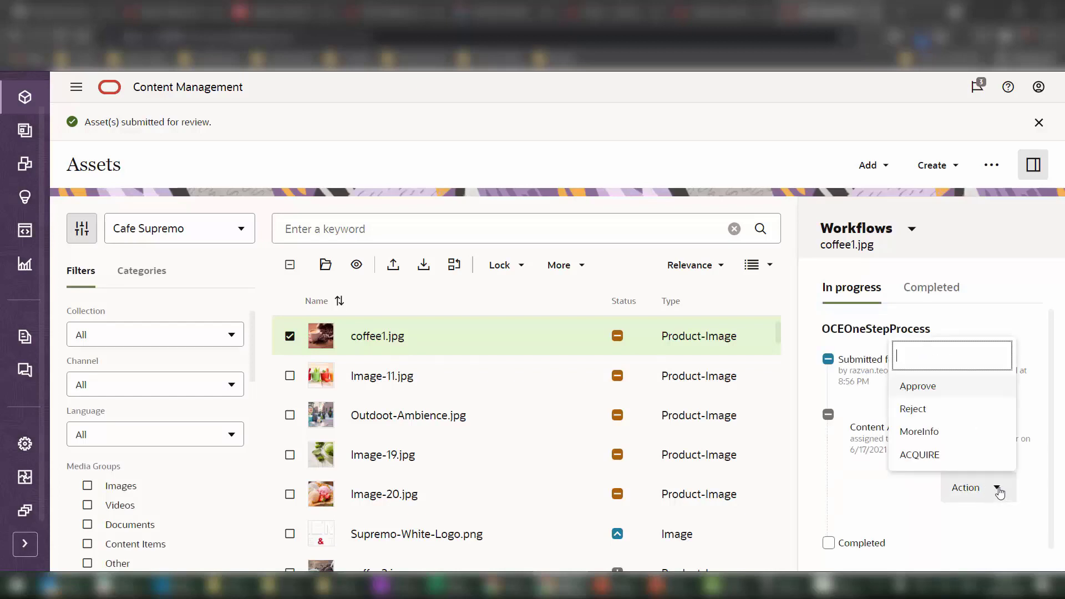
left_click(937, 395)
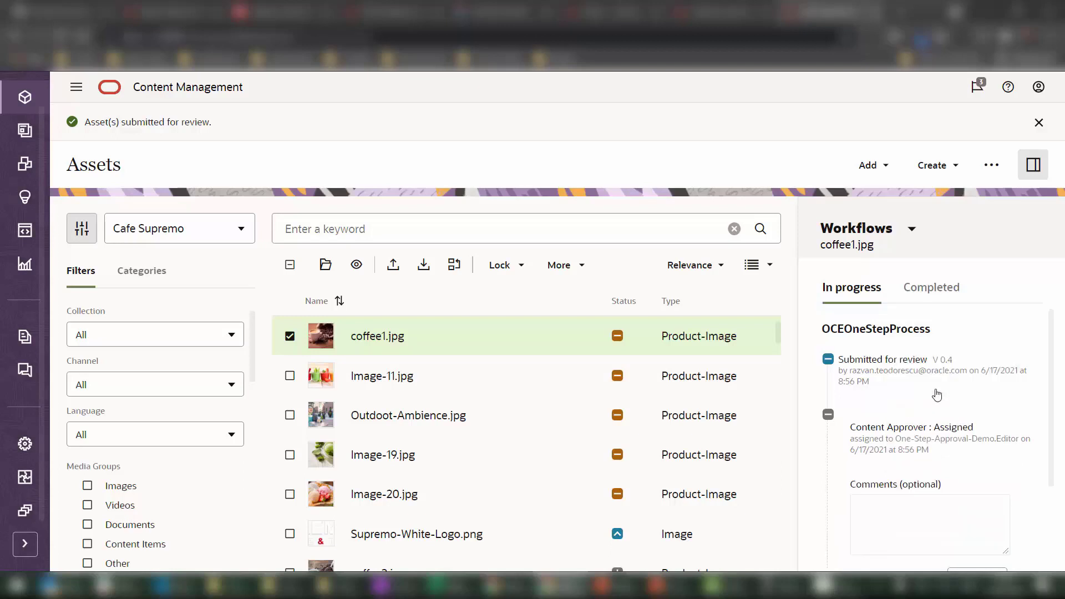
scroll(938, 433, "down", 2)
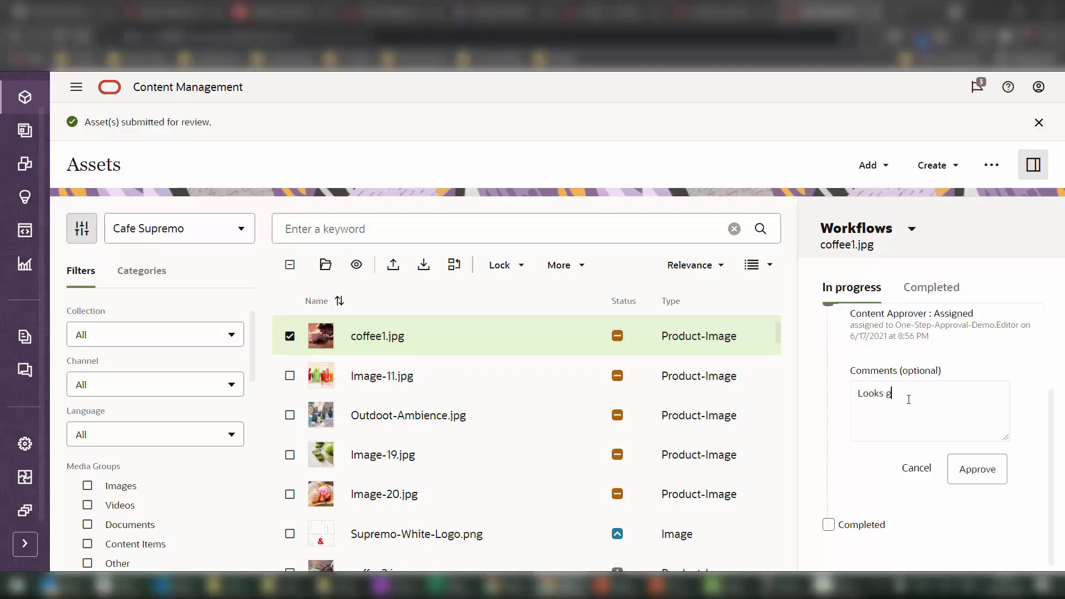
left_click(977, 470)
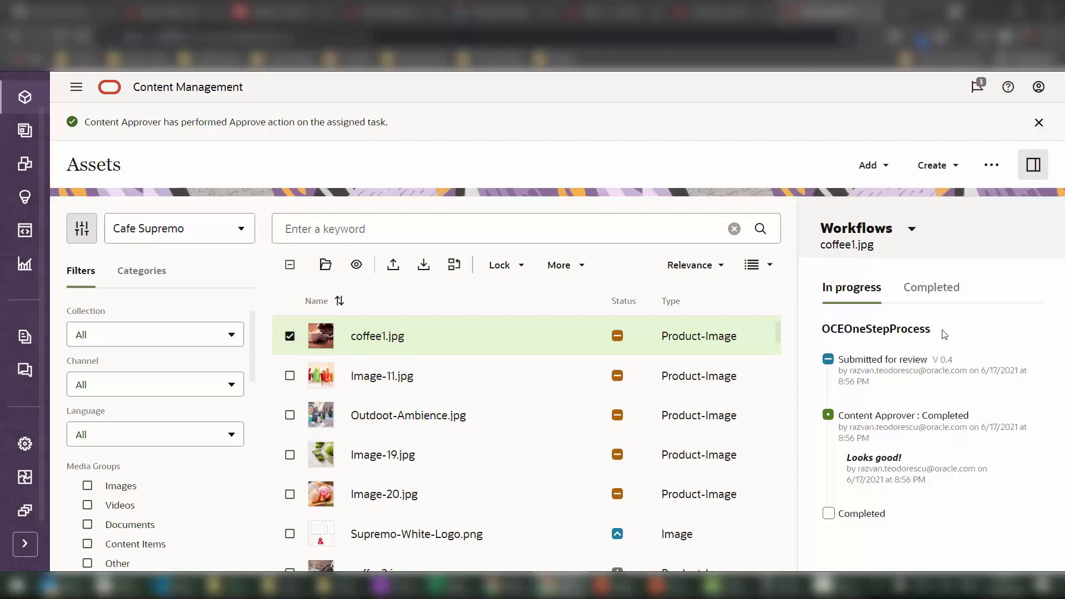
left_click(950, 286)
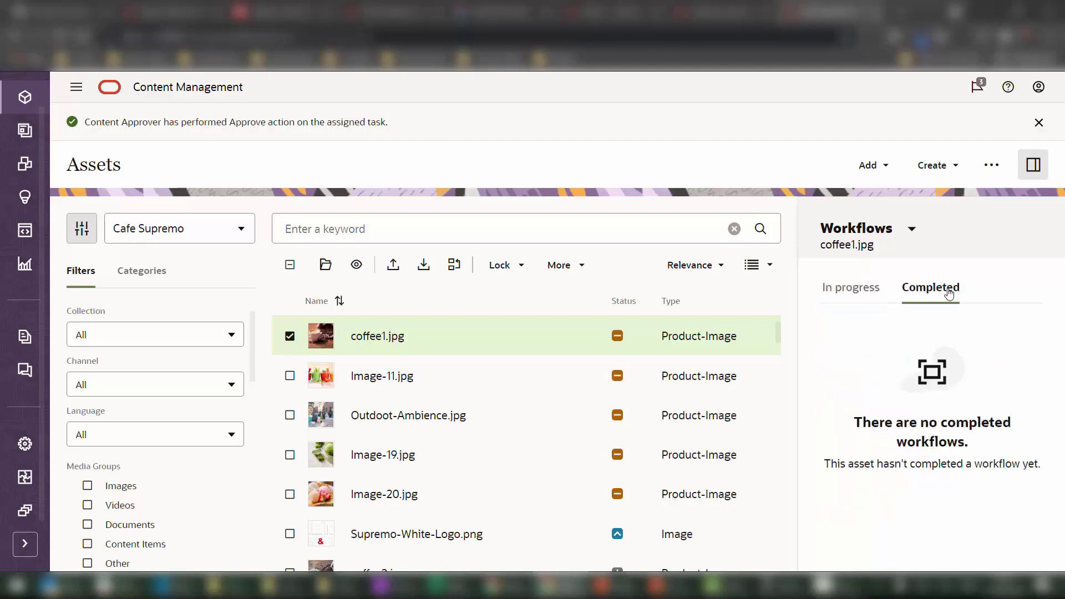
left_click(866, 290)
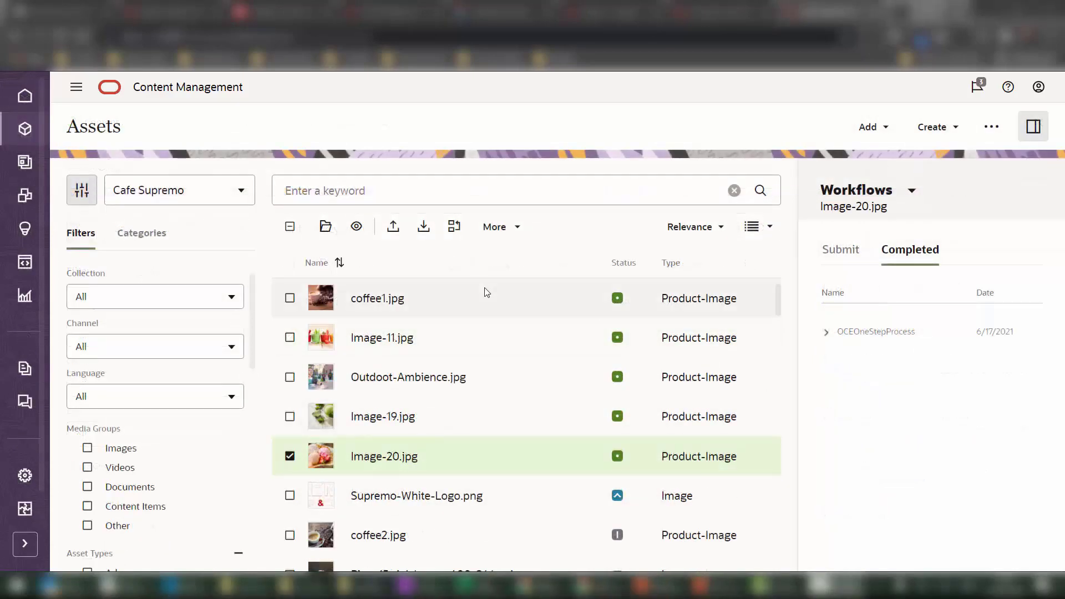
Select the five images coffee1.jpg through Image-20.jpg and start a scheduled publishing job.
left_click(490, 300, "shift")
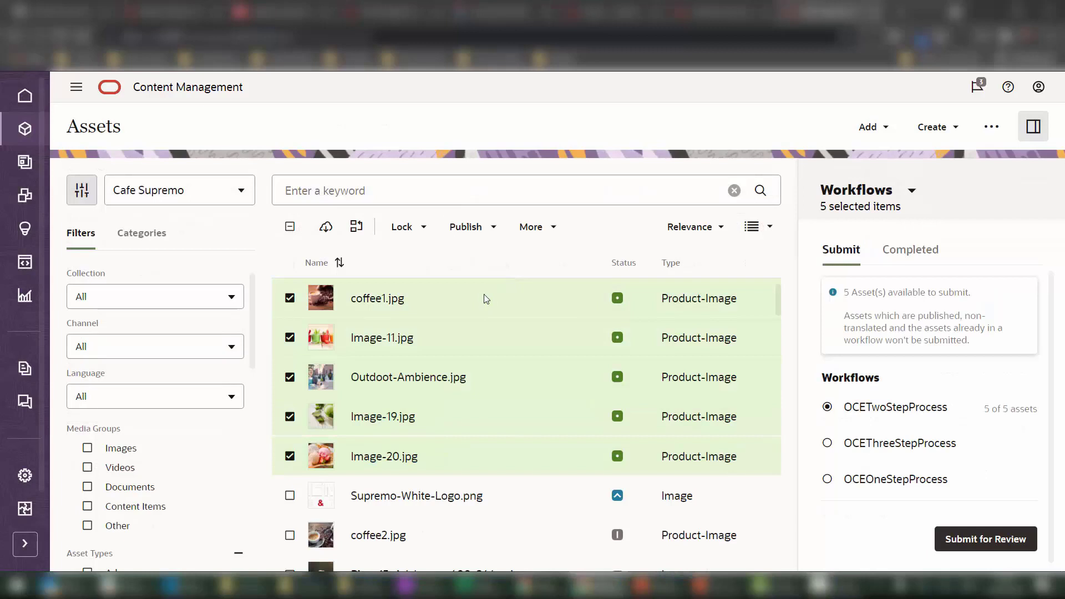
left_click(486, 231)
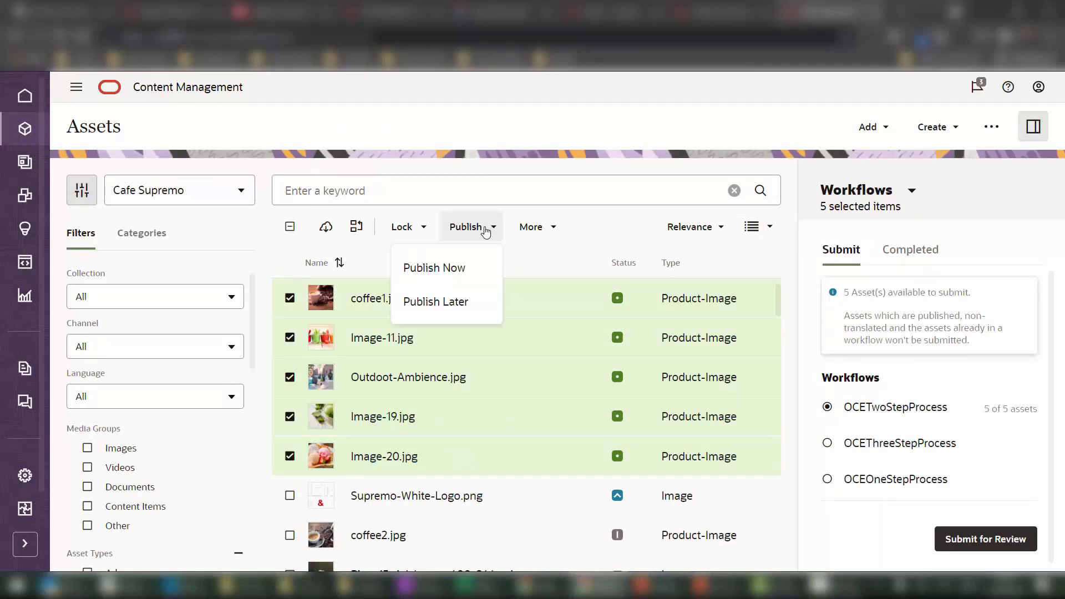
left_click(473, 304)
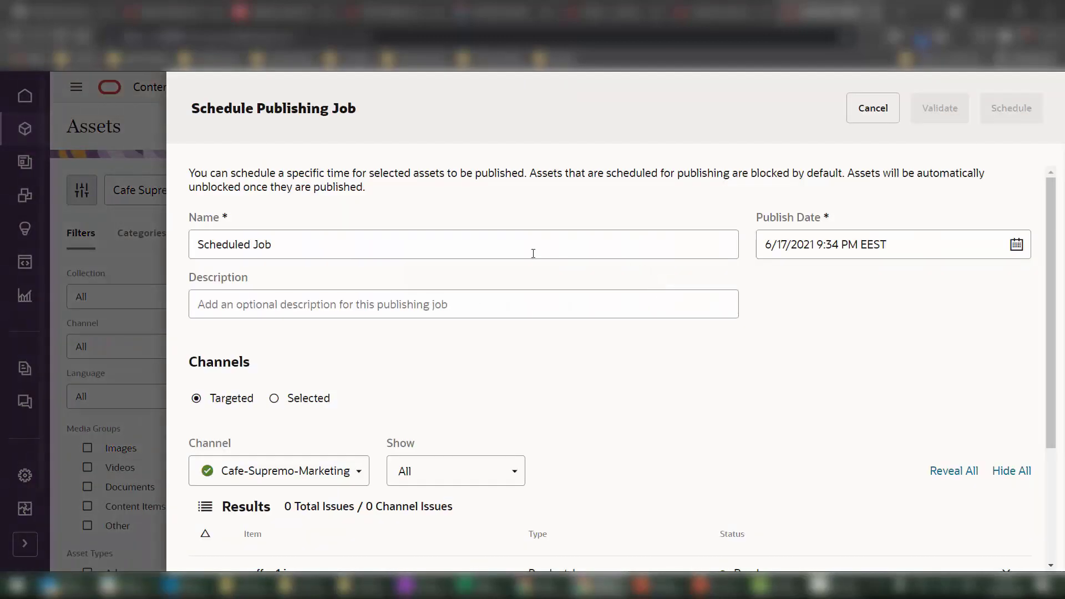
scroll(422, 252, "down", 3)
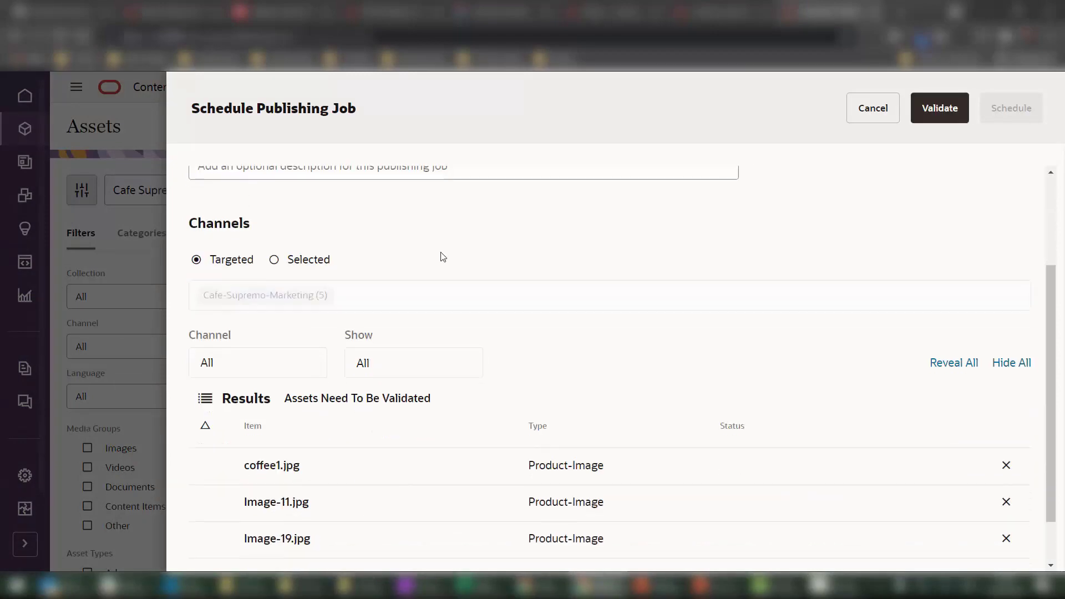
scroll(441, 257, "up", 3)
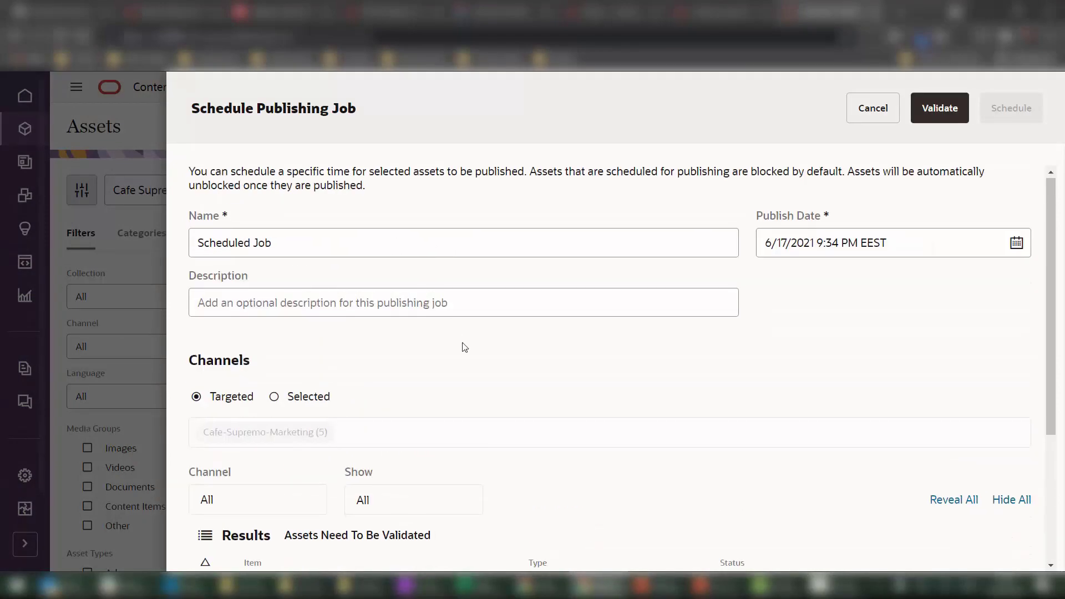
scroll(418, 312, "down", 3)
scroll(516, 396, "down", 1)
scroll(392, 314, "up", 3)
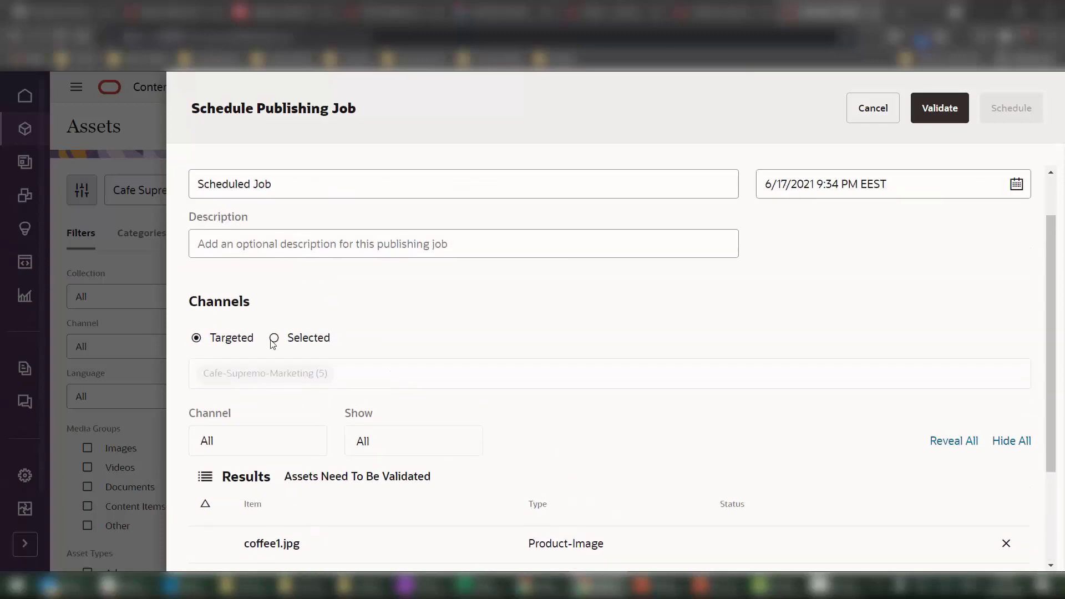
Choose Instagram, Facebook and CX Commerce as selected channels and validate the assets.
left_click(274, 340)
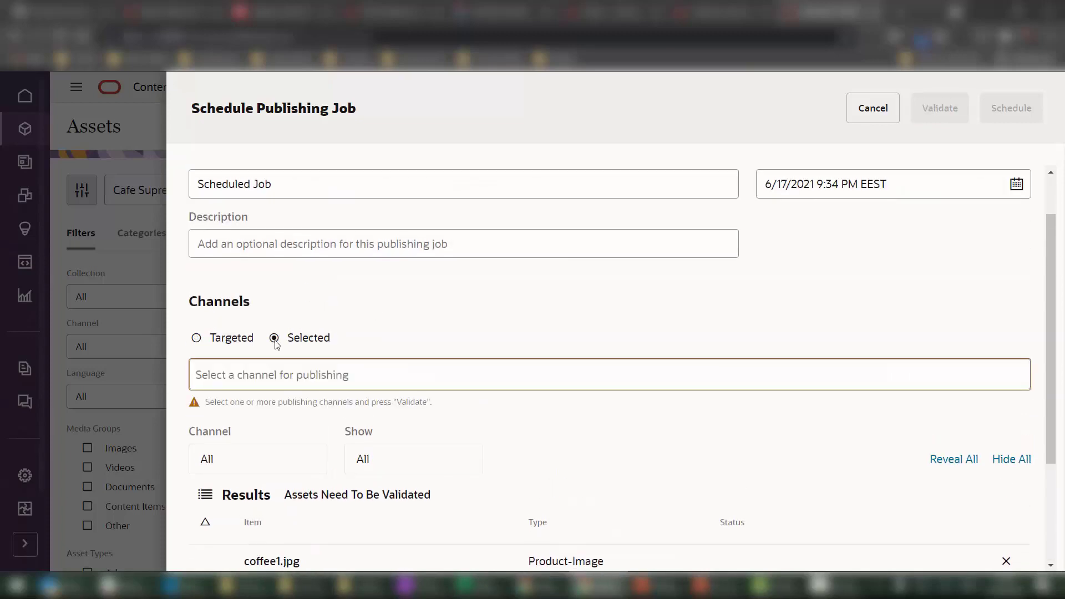
left_click(276, 373)
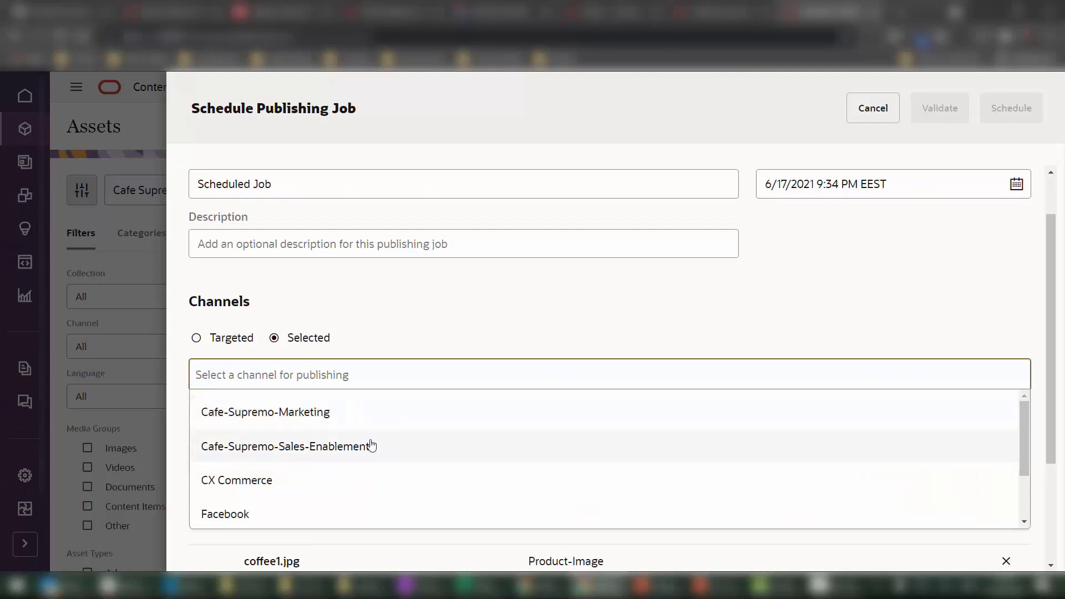
scroll(368, 446, "down", 2)
scroll(326, 502, "up", 2)
scroll(321, 494, "down", 2)
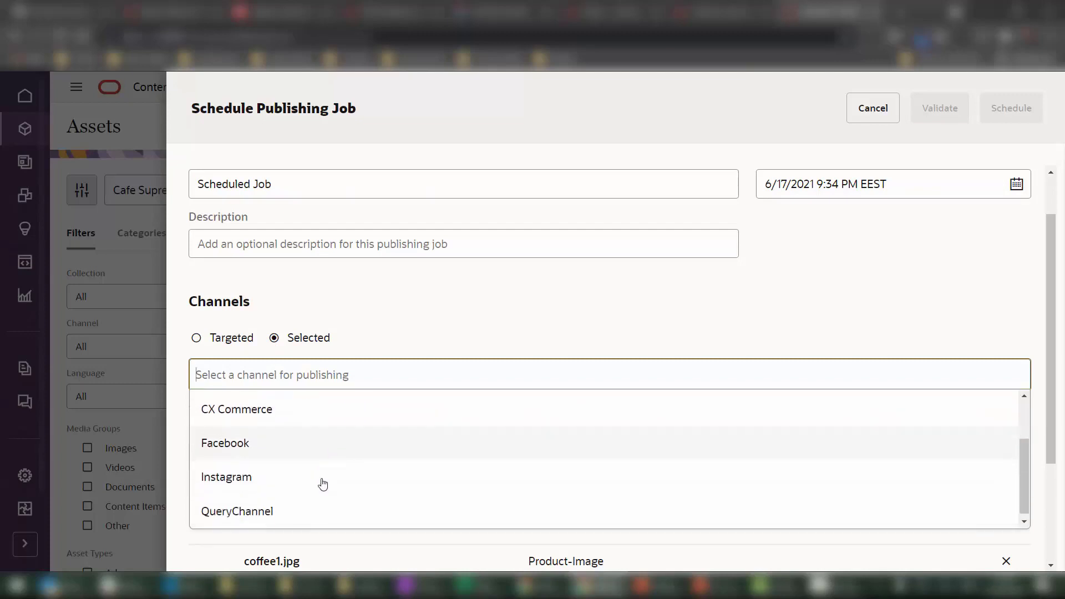
left_click(295, 469)
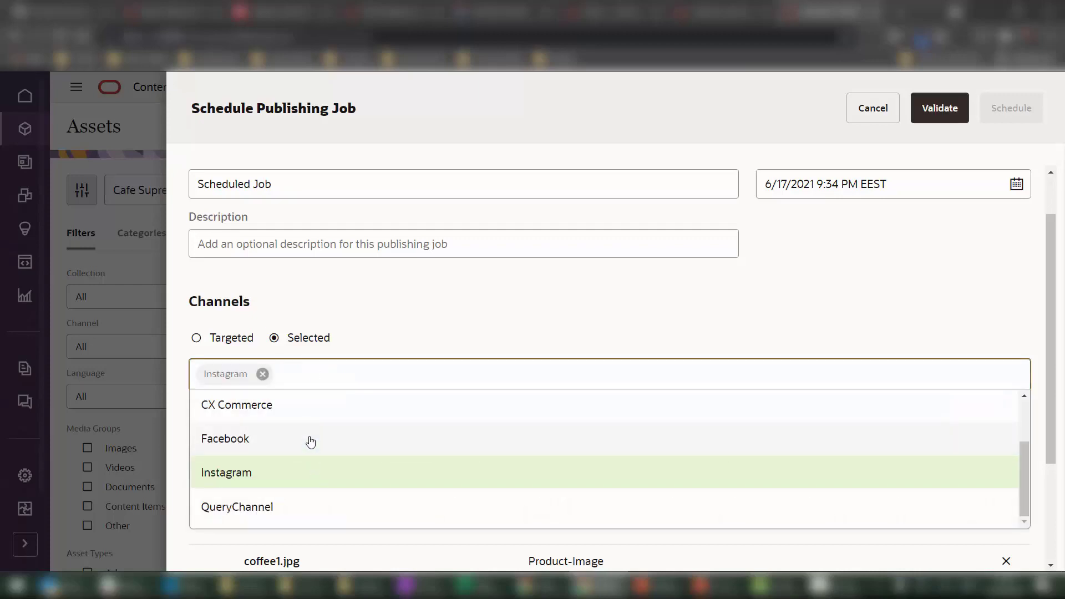
left_click(310, 441)
left_click(378, 371)
scroll(366, 472, "up", 2)
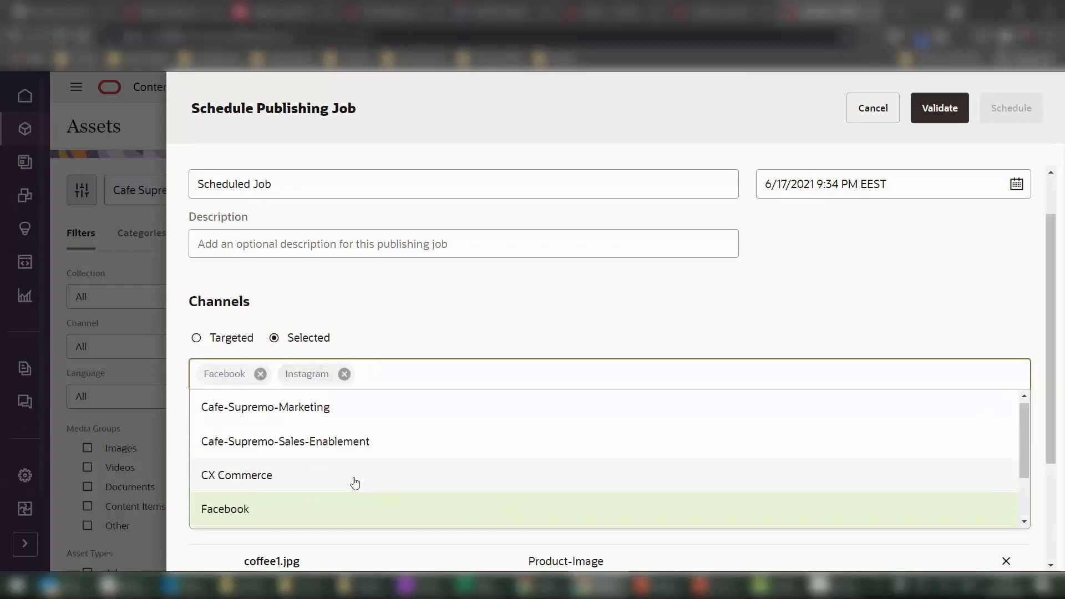
left_click(353, 473)
scroll(566, 409, "down", 3)
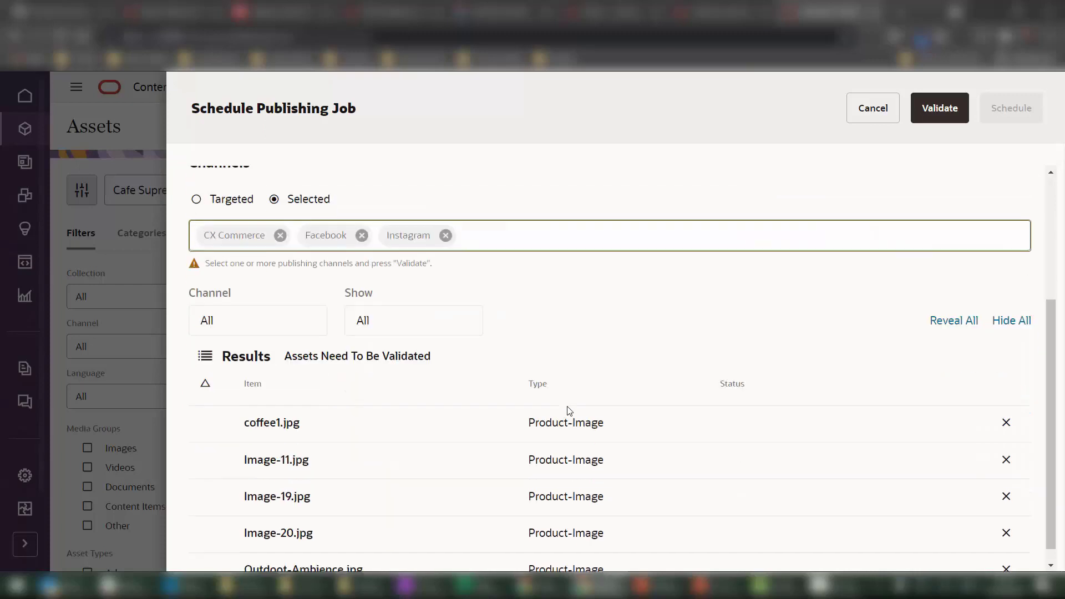
left_click(961, 121)
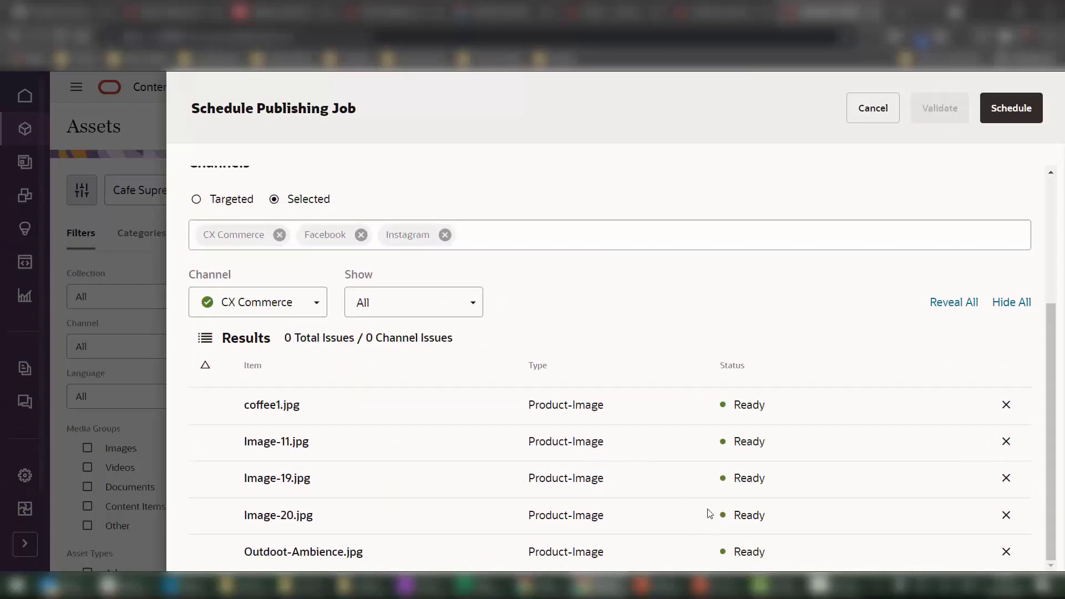
scroll(662, 294, "up", 4)
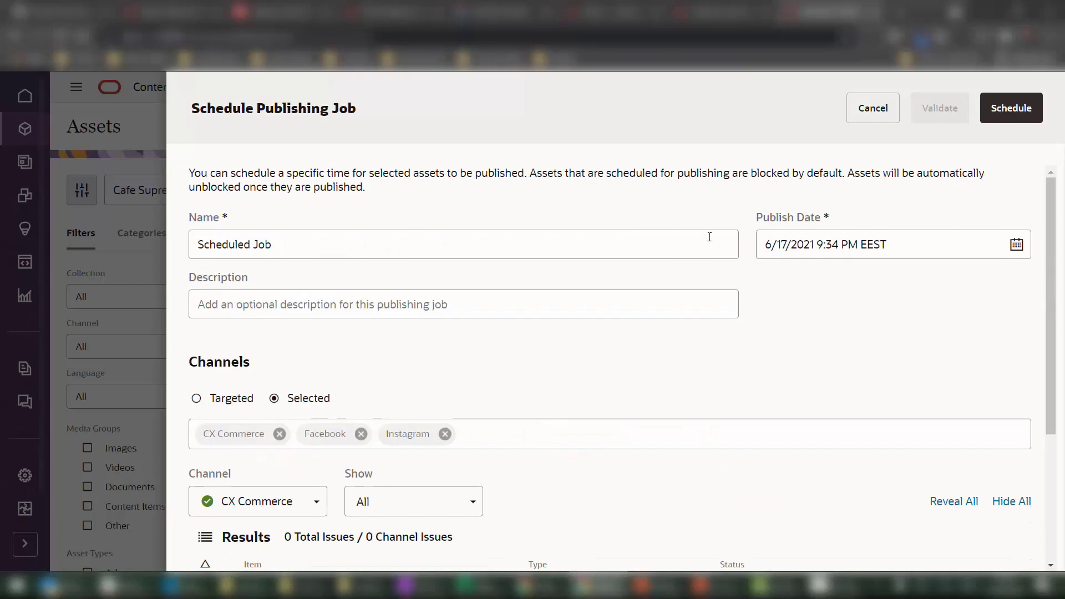
Rename the job to 'Scheduled Job #1', revalidate, and schedule it.
left_click(441, 246)
type("#1")
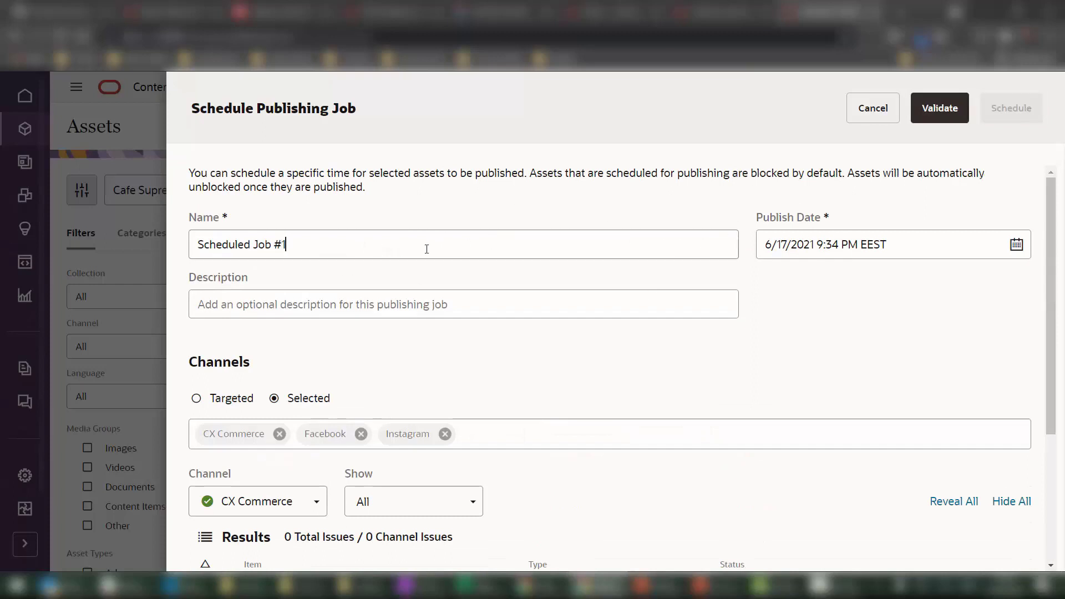
left_click(942, 109)
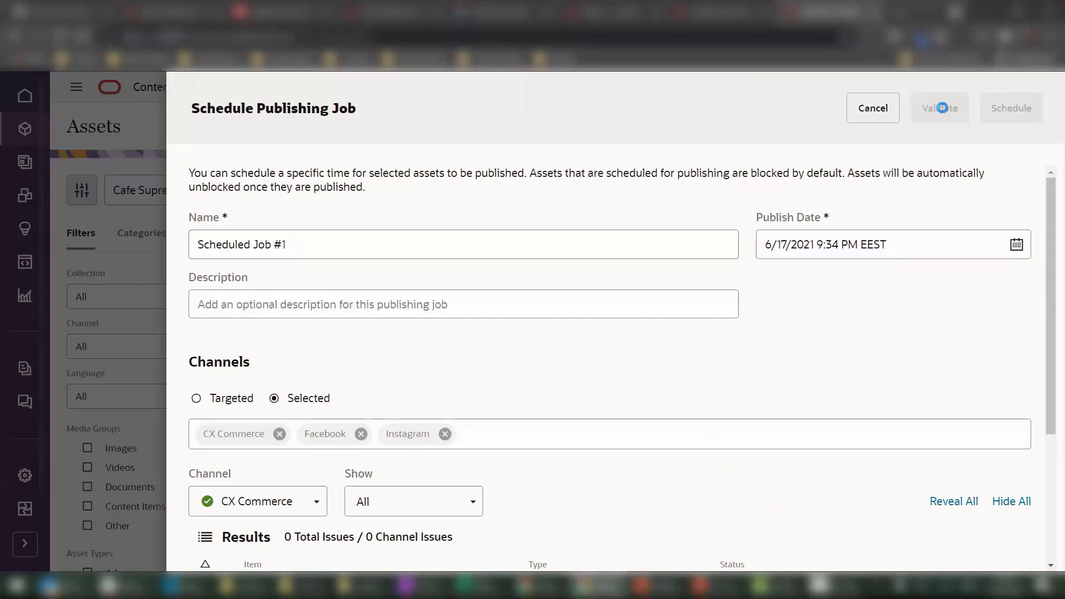
left_click(1006, 109)
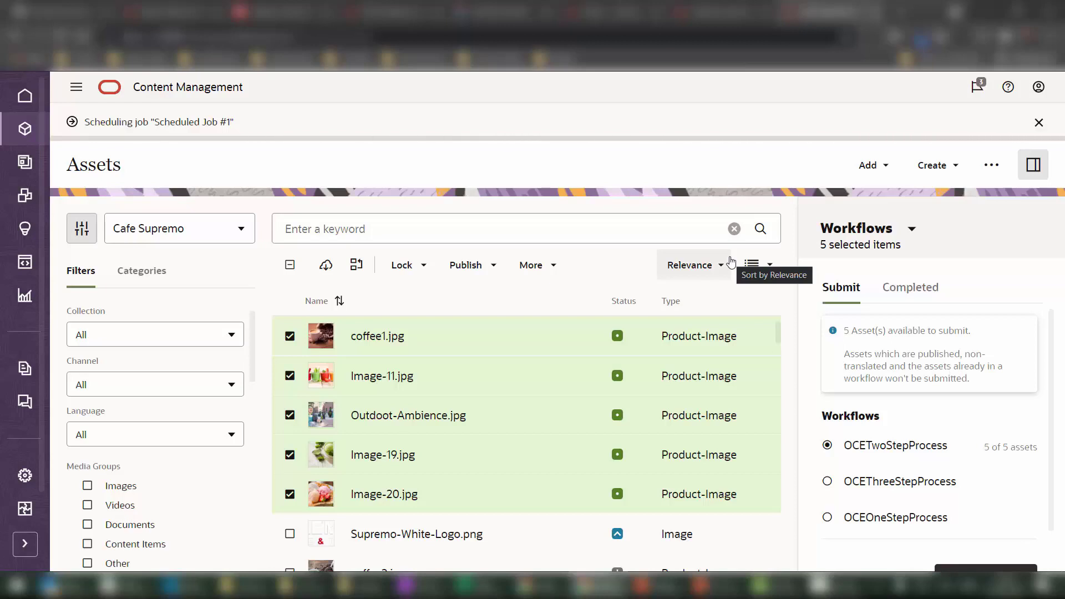
left_click(991, 165)
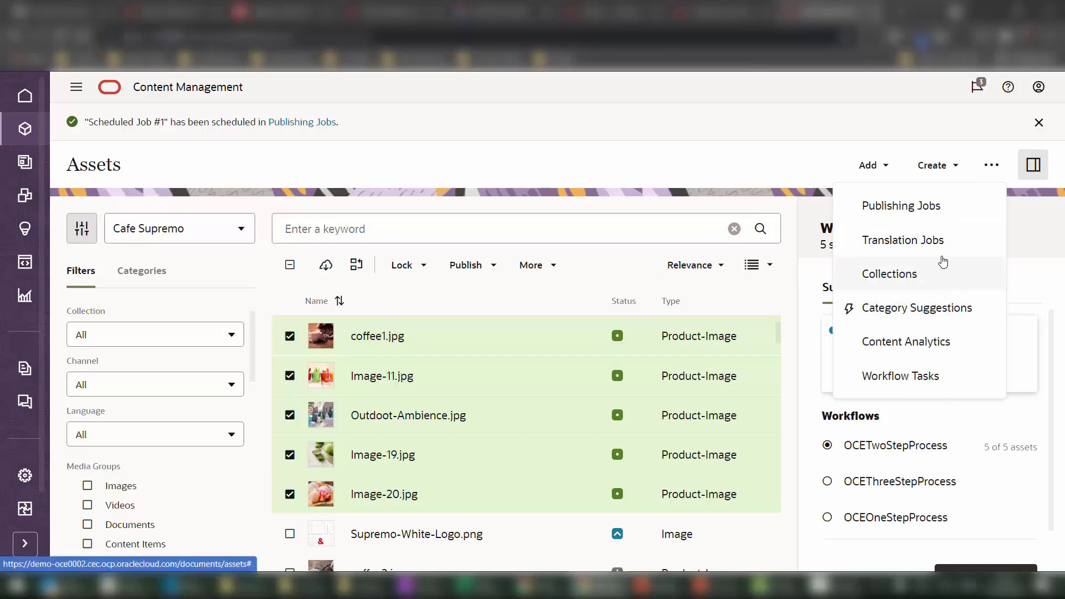
Open Scheduled Job #1 from the Publishing Jobs calendar, review its five Ready assets, and close it.
left_click(941, 208)
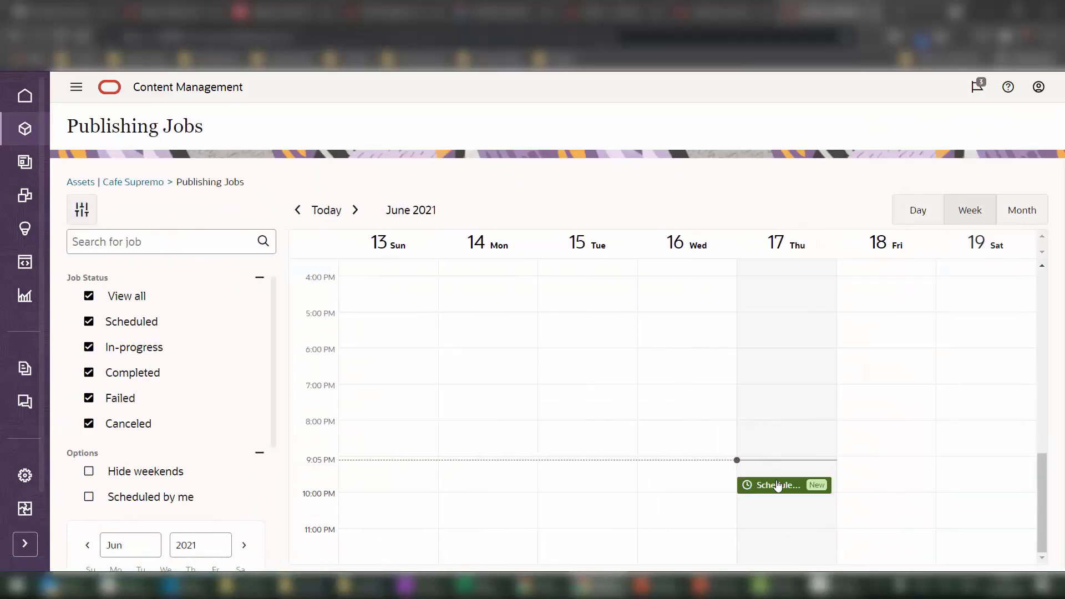
left_click(782, 488)
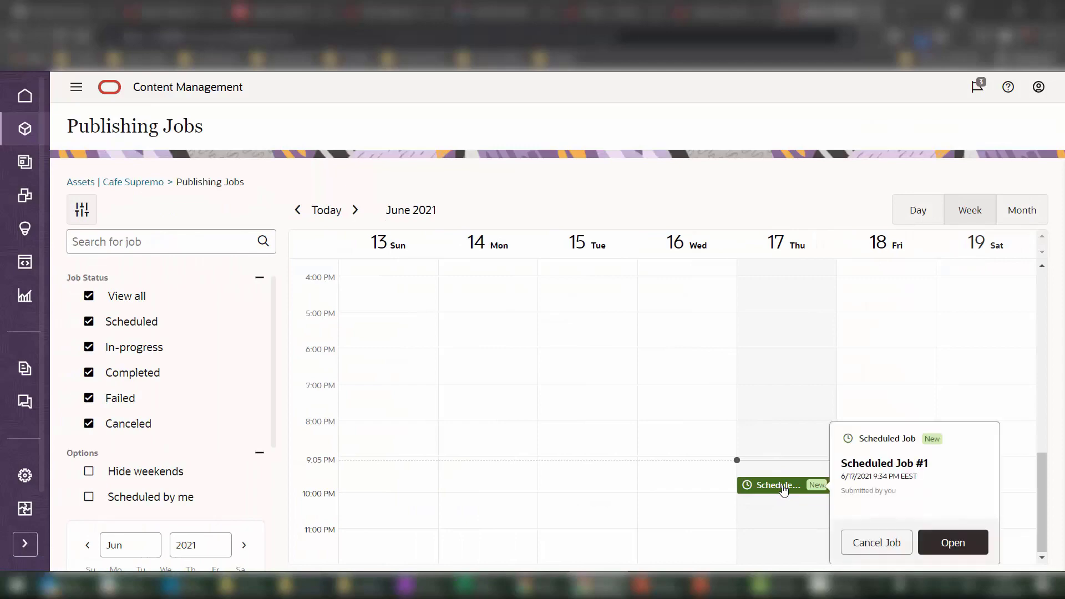
left_click(953, 543)
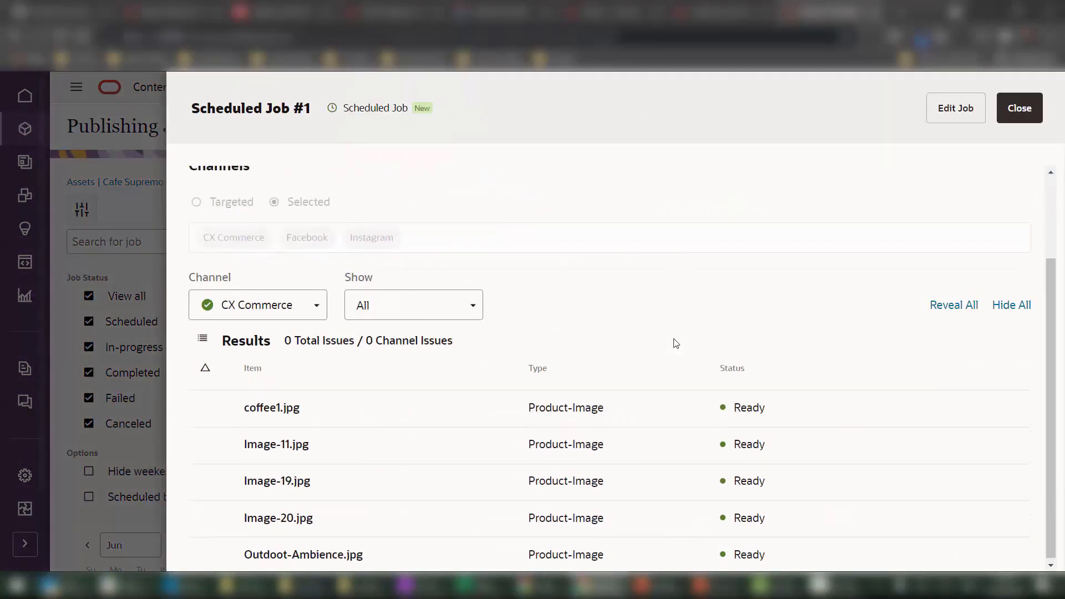
scroll(565, 380, "down", 3)
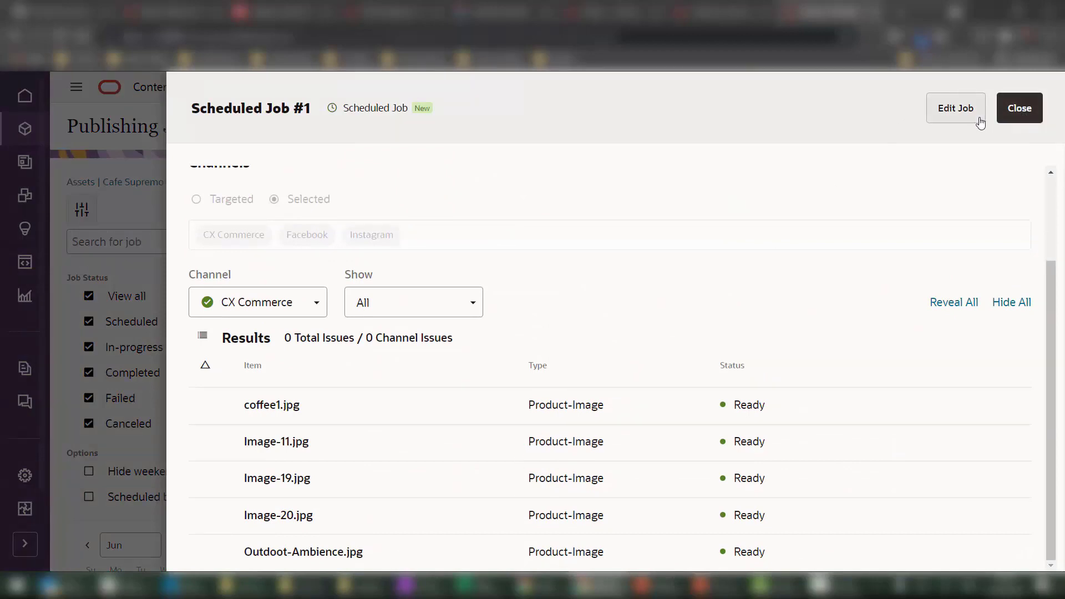
left_click(1021, 109)
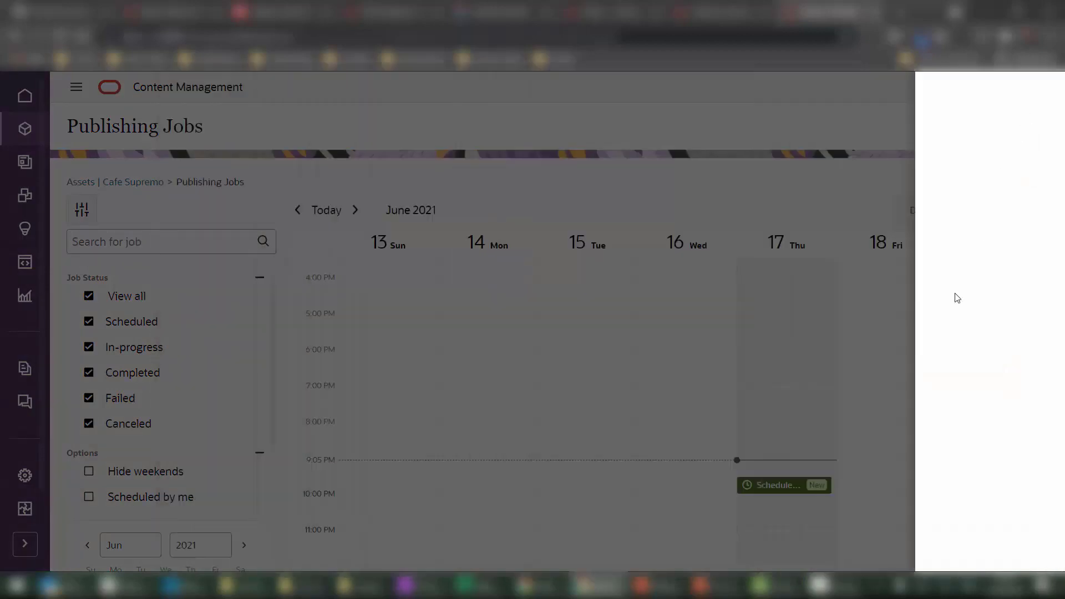
Cancel Scheduled Job #1 from the calendar and confirm the cancellation.
right_click(771, 491)
left_click(773, 487)
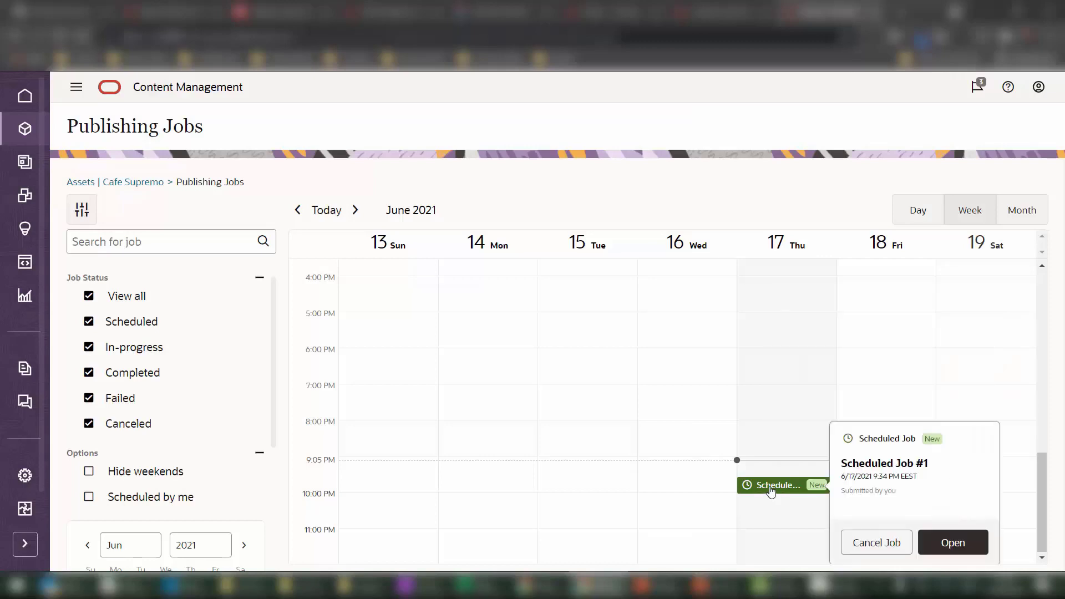
left_click(876, 544)
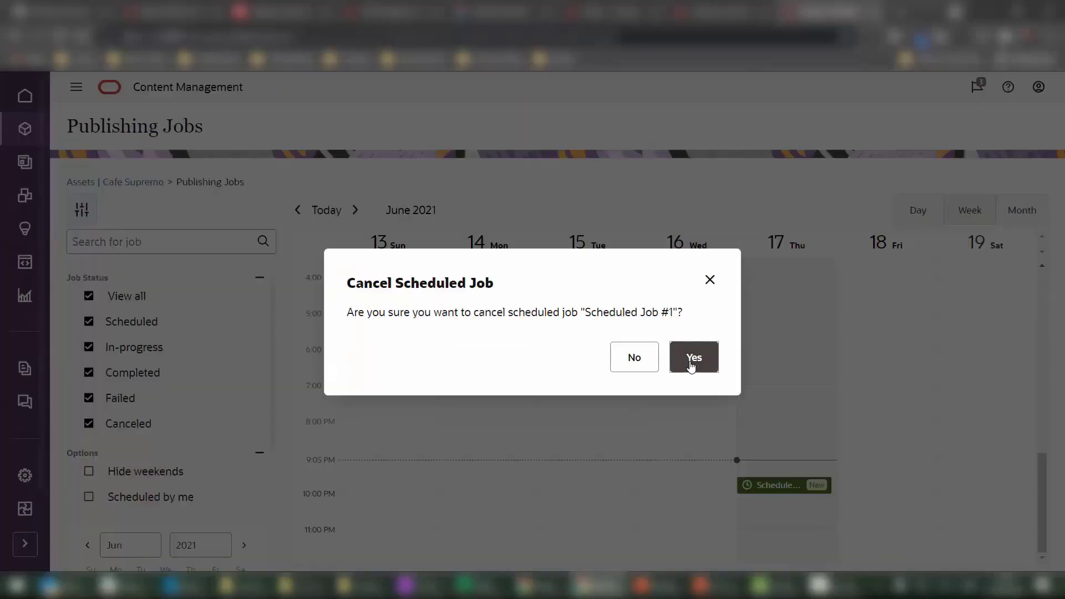
left_click(692, 361)
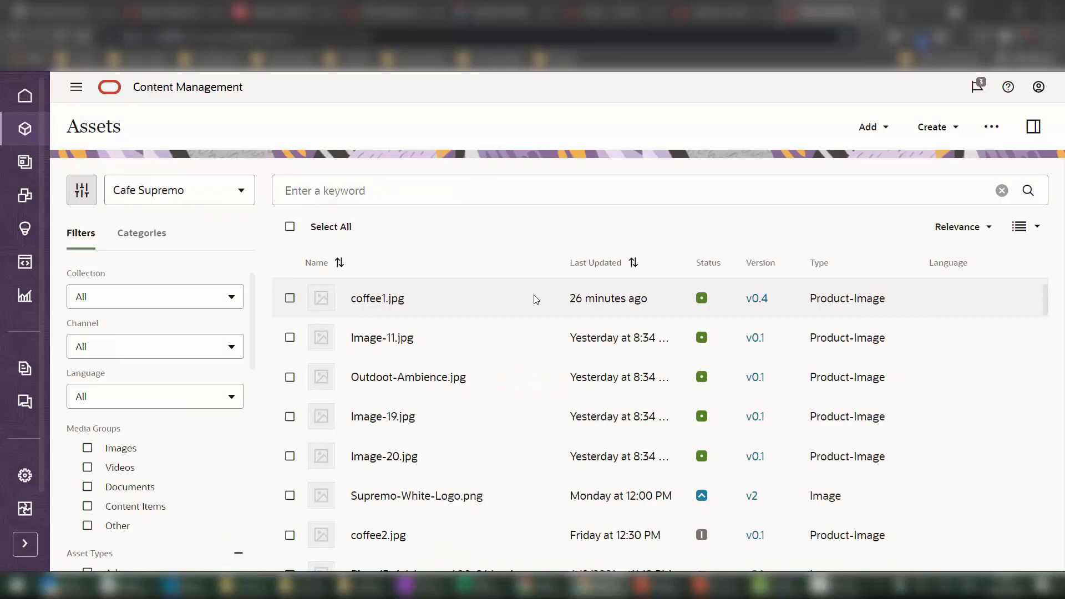
Select coffee1.jpg through Image-20.jpg and choose Publish Now.
left_click(511, 447, "shift")
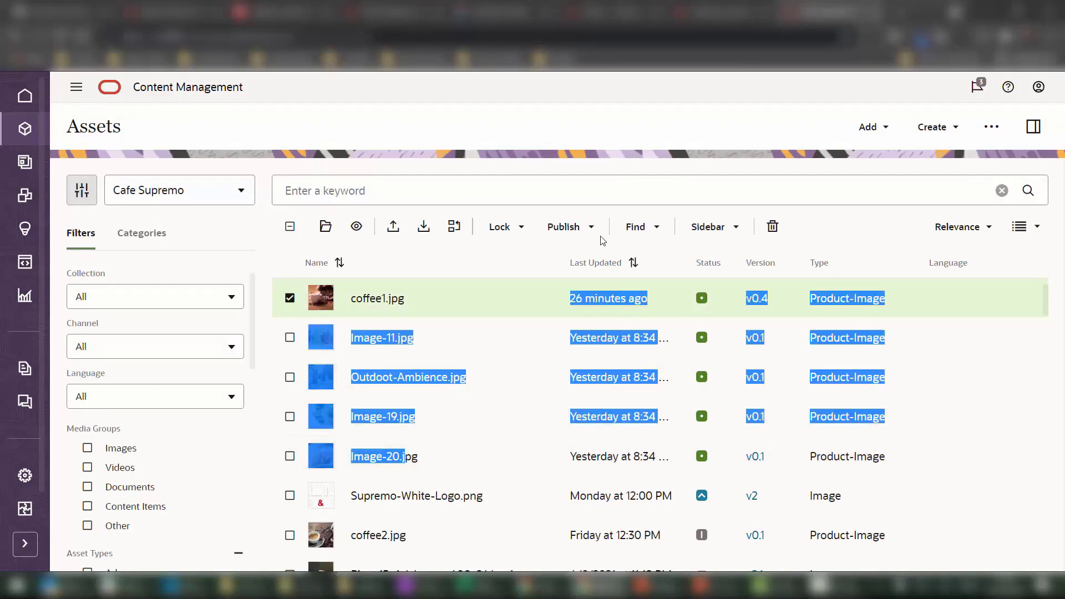
left_click(591, 228)
left_click(497, 229)
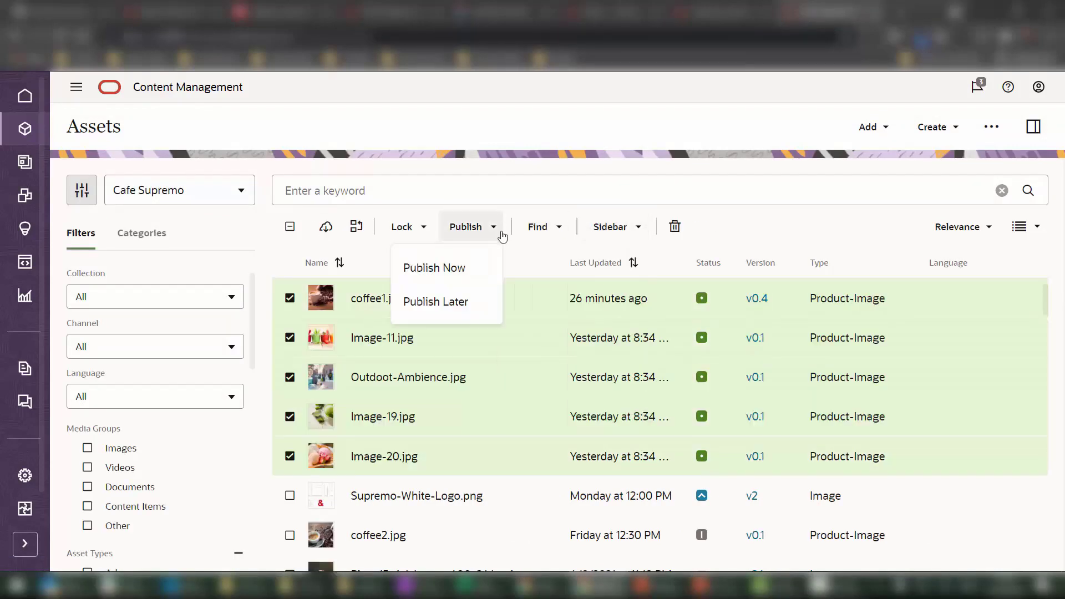
left_click(493, 284)
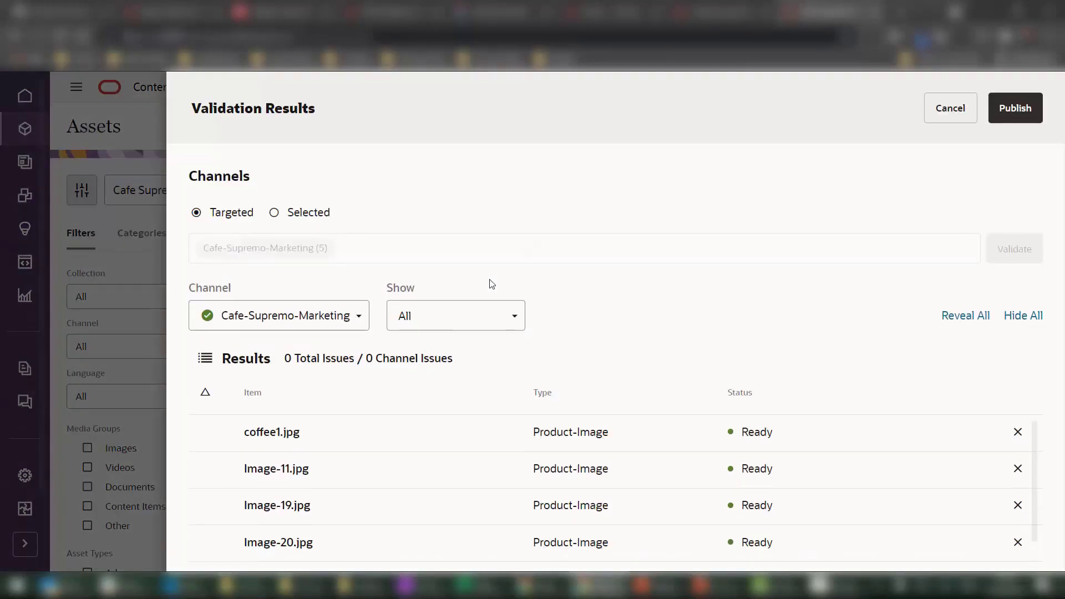
Add CX Commerce, Facebook and Instagram as selected channels and validate the assets.
left_click(304, 213)
left_click(302, 247)
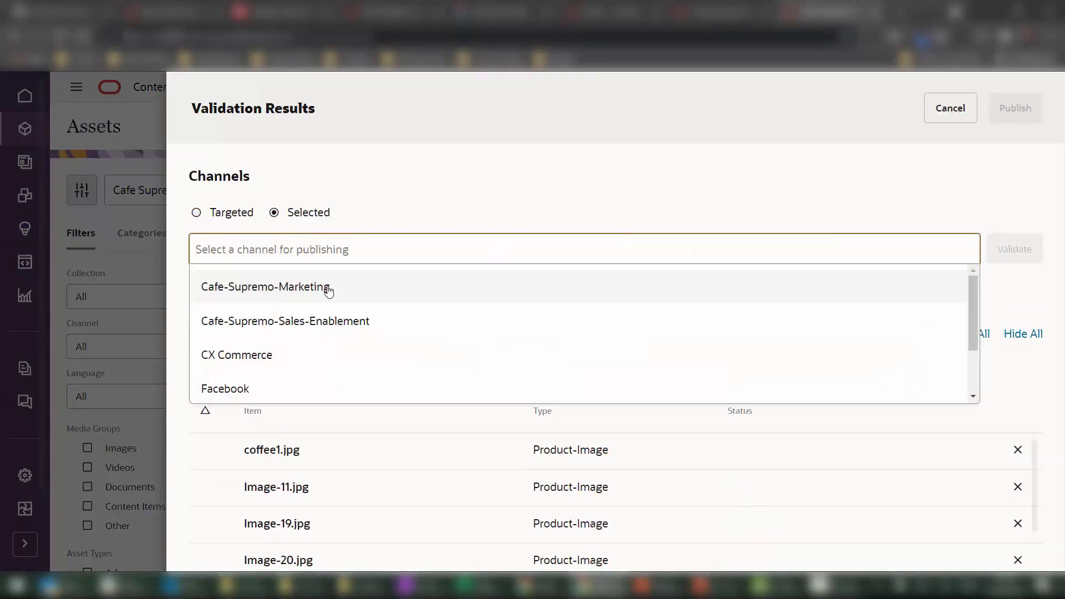
left_click(332, 355)
left_click(378, 248)
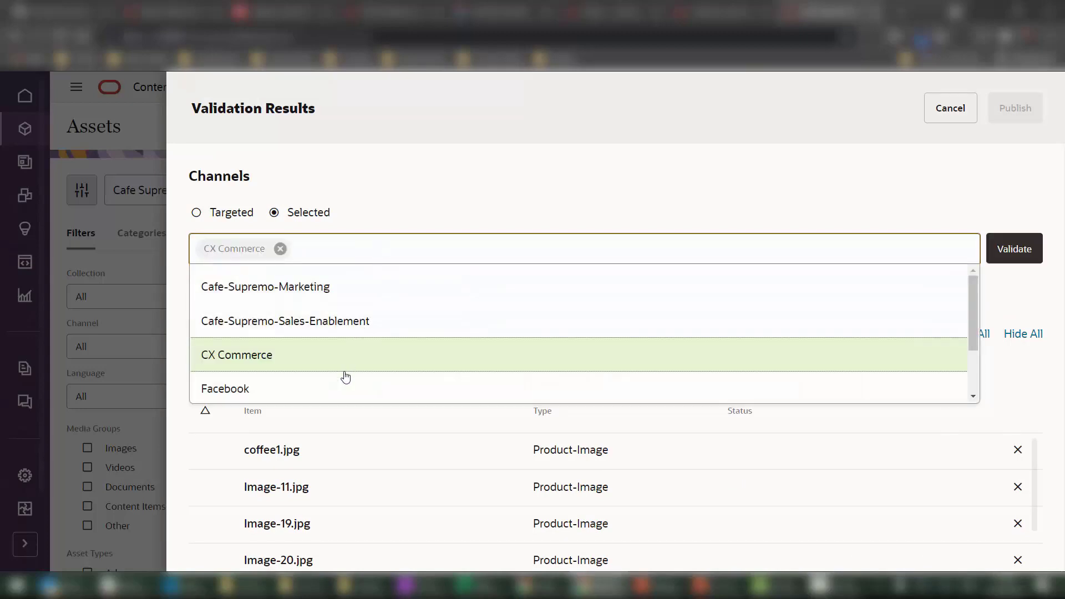
left_click(340, 388)
left_click(415, 255)
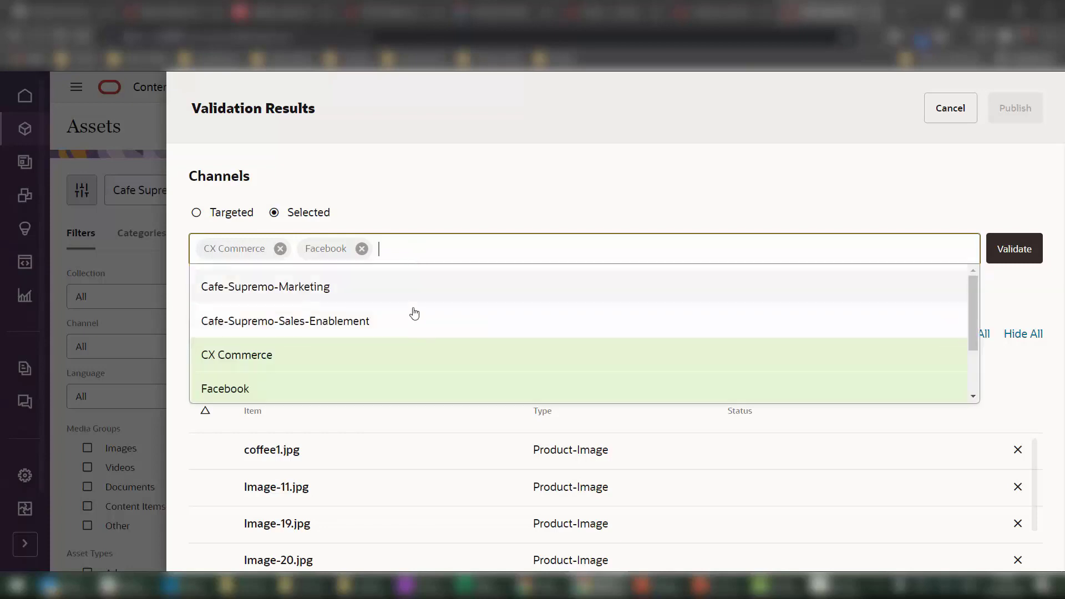
scroll(416, 310, "down", 2)
left_click(388, 352)
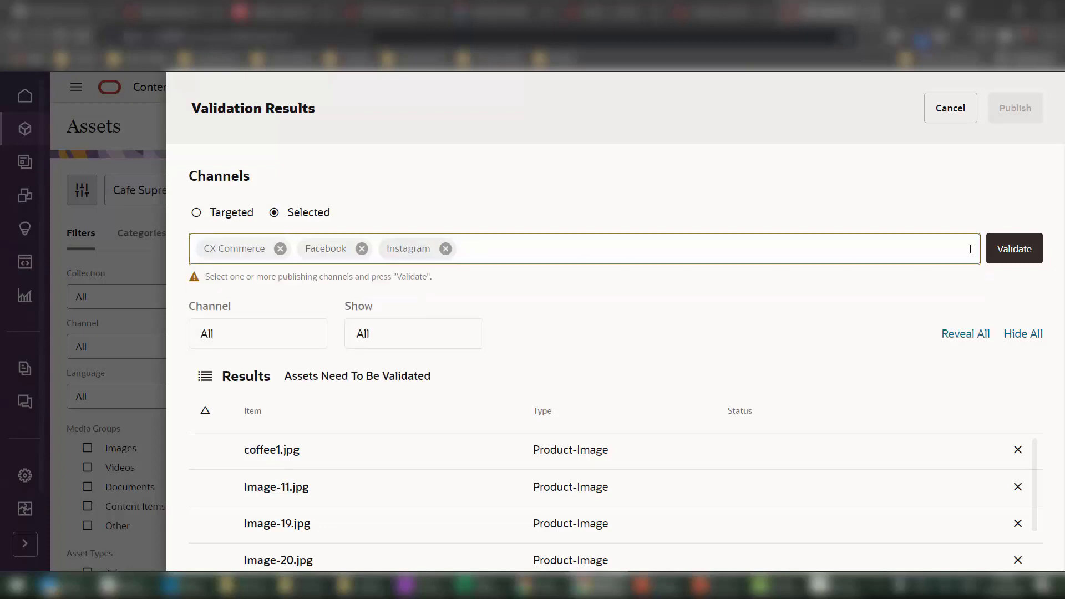
left_click(1004, 255)
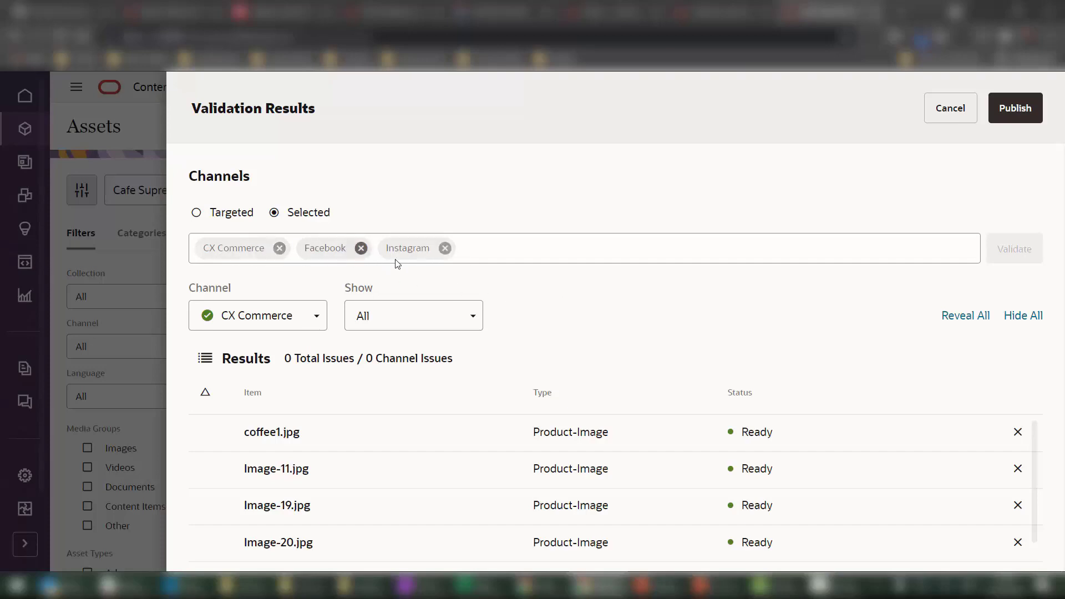
Confirm all five Cafe Supremo images are Ready with 0 issues, then publish them to CX Commerce, Facebook and Instagram.
scroll(950, 542, "down", 1)
scroll(951, 509, "up", 1)
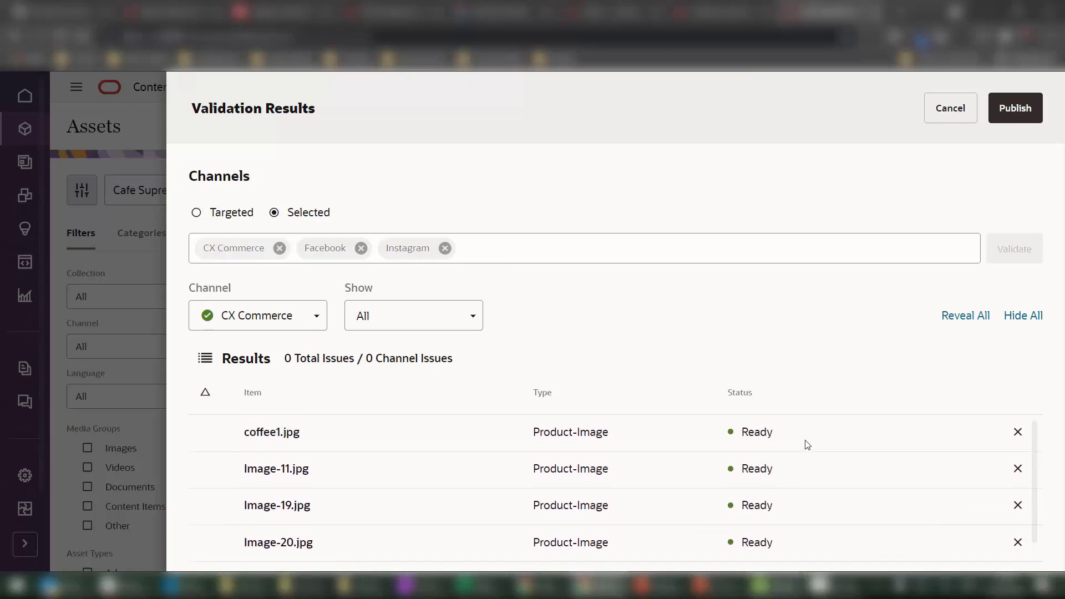
scroll(808, 445, "down", 1)
scroll(834, 433, "up", 1)
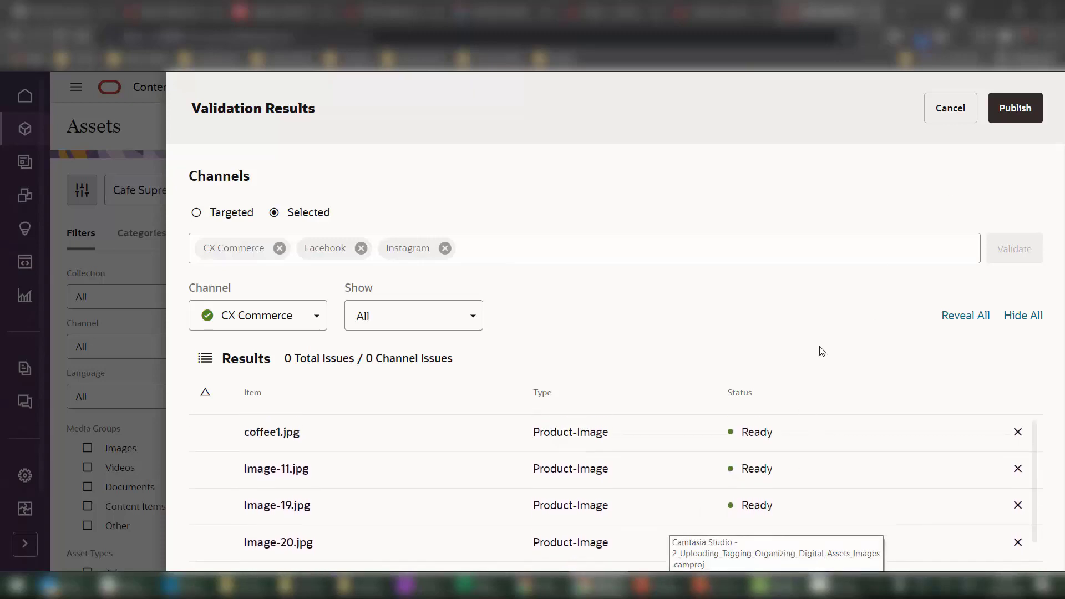
scroll(708, 451, "down", 1)
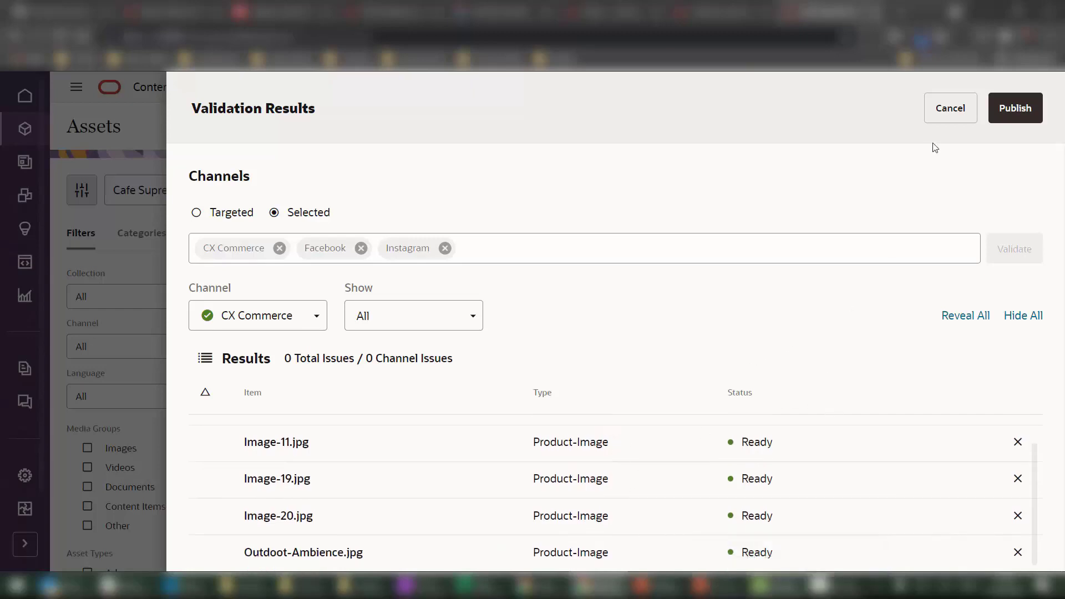
left_click(1015, 108)
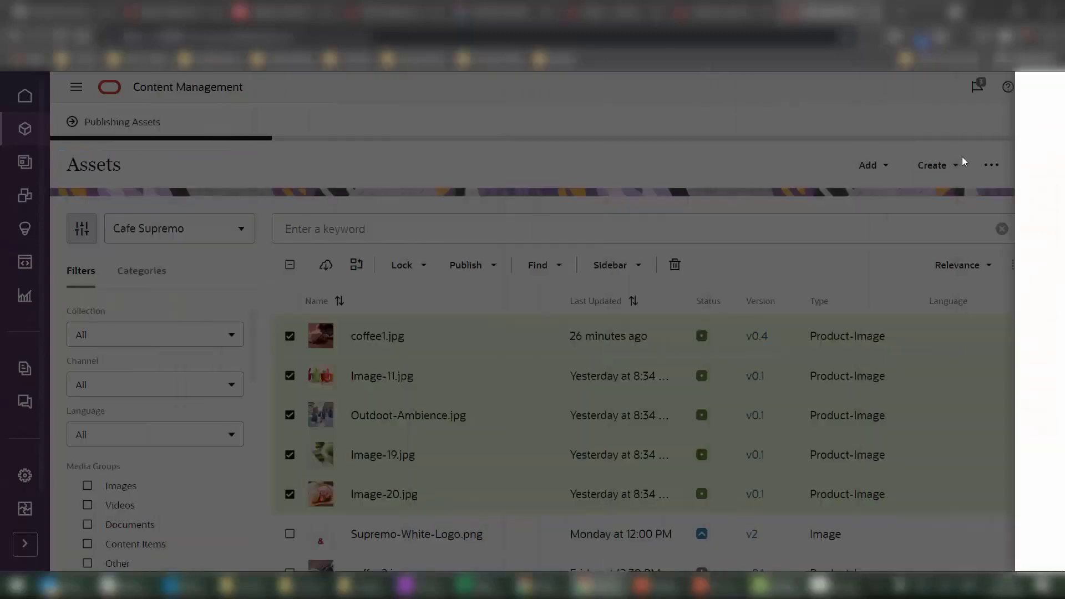